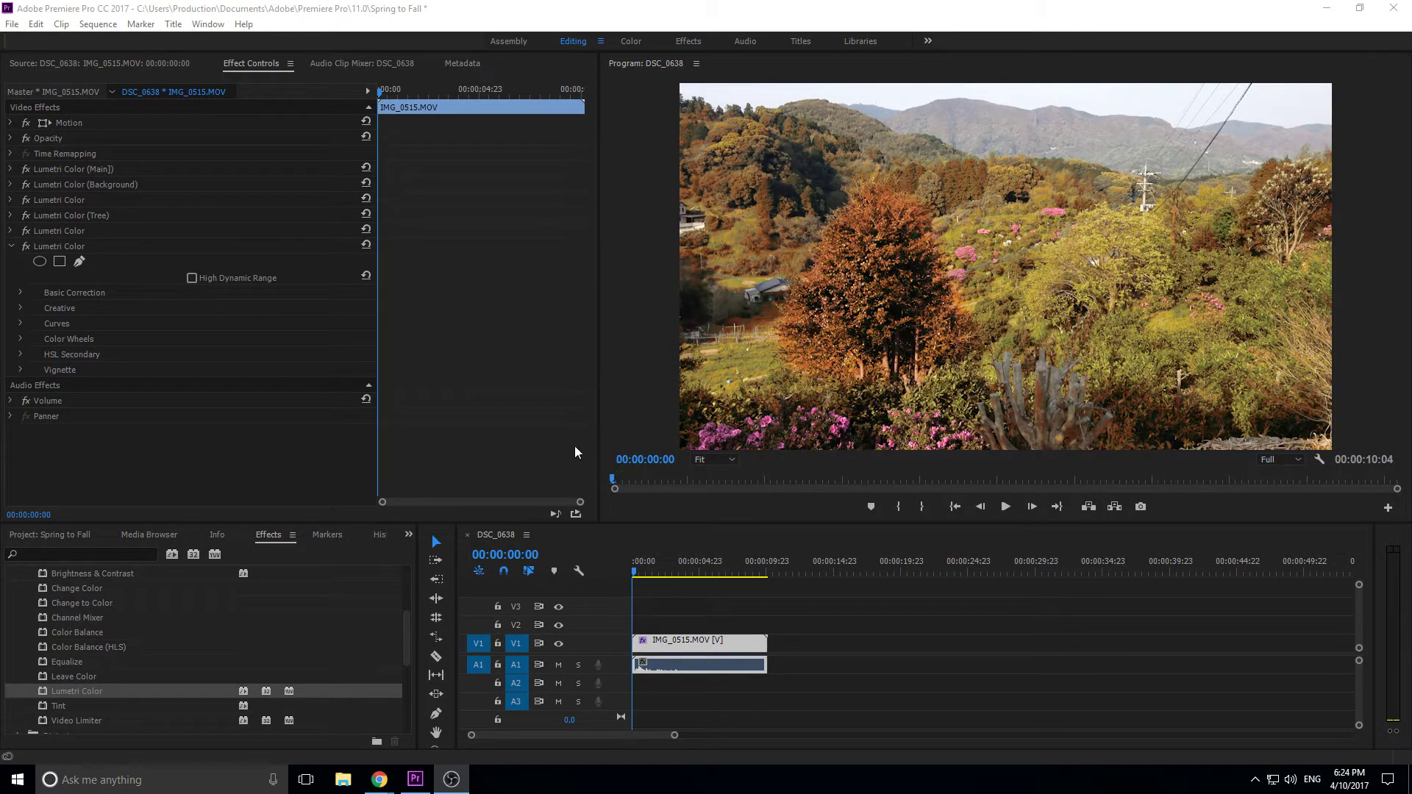
Step: Compare the original green clip in a widened Source monitor with the autumn-graded sequence, playing it from the start
click(103, 60)
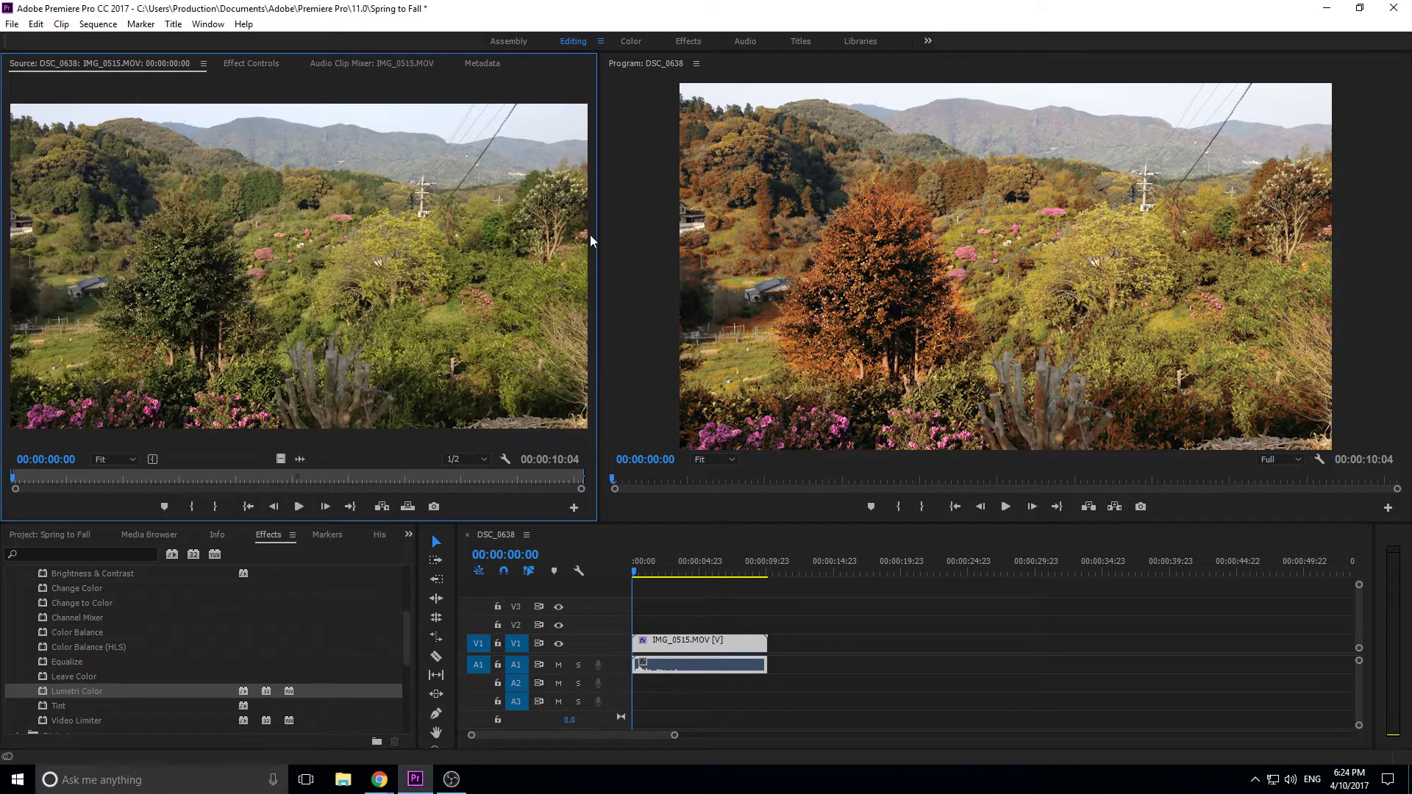
drag(607, 227, 620, 226)
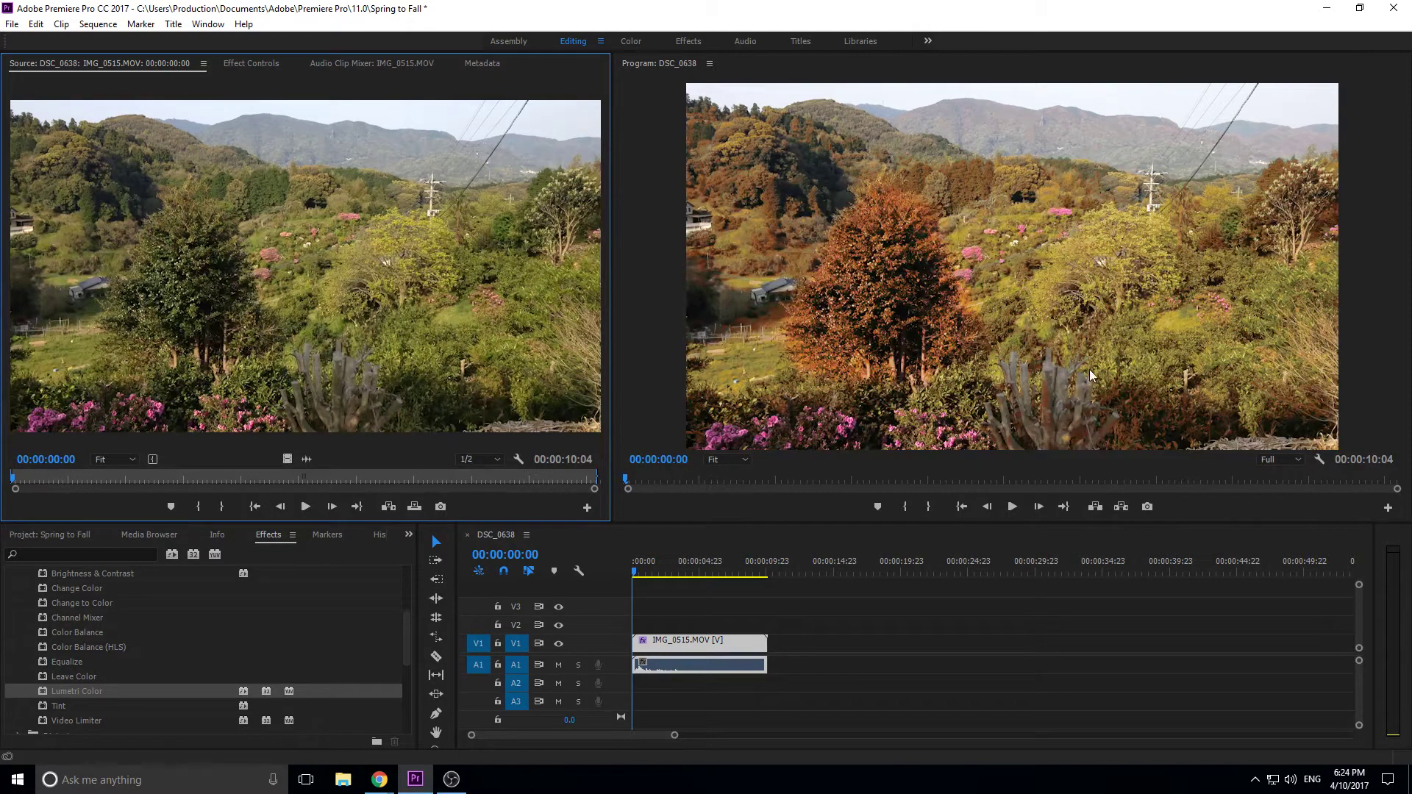
click(658, 573)
key(space)
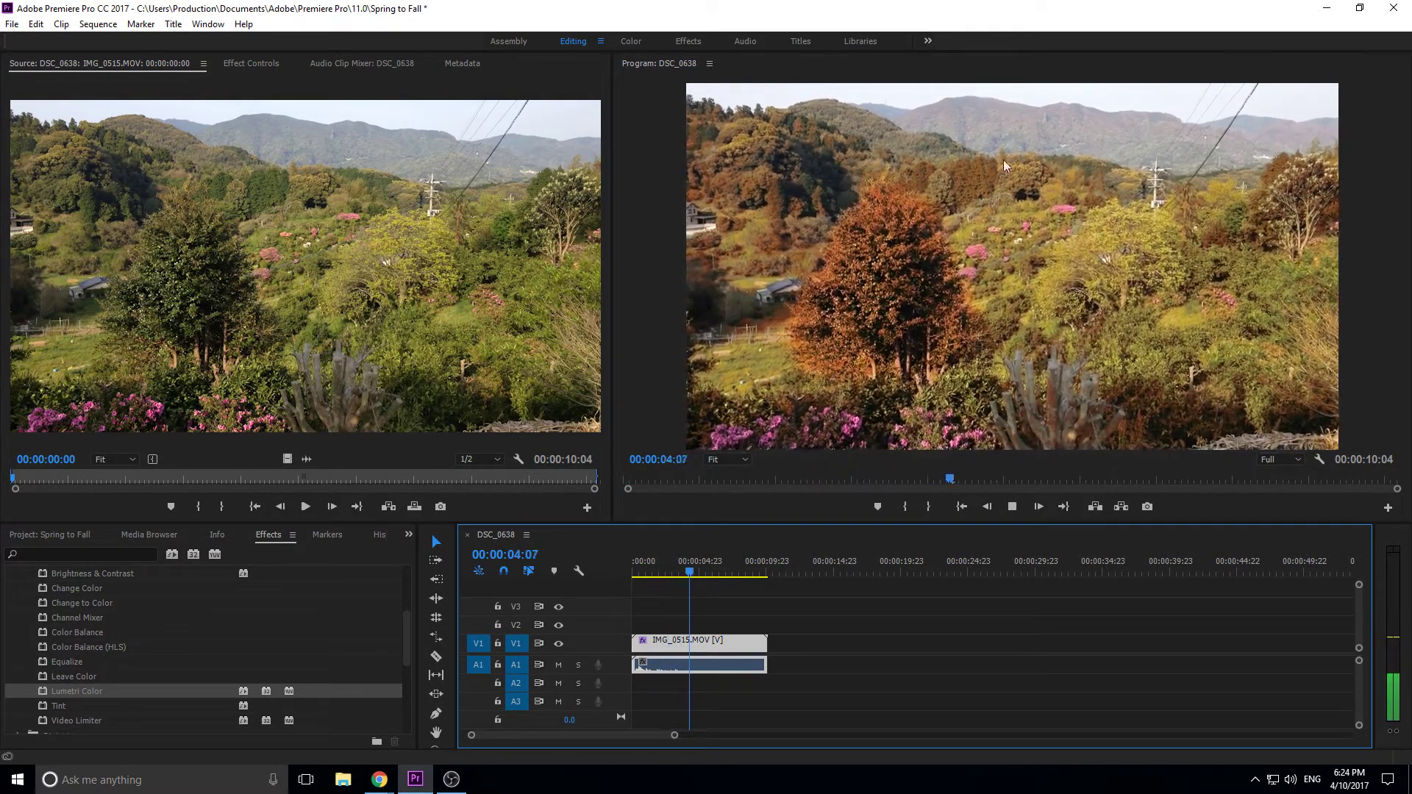
key(space)
click(628, 559)
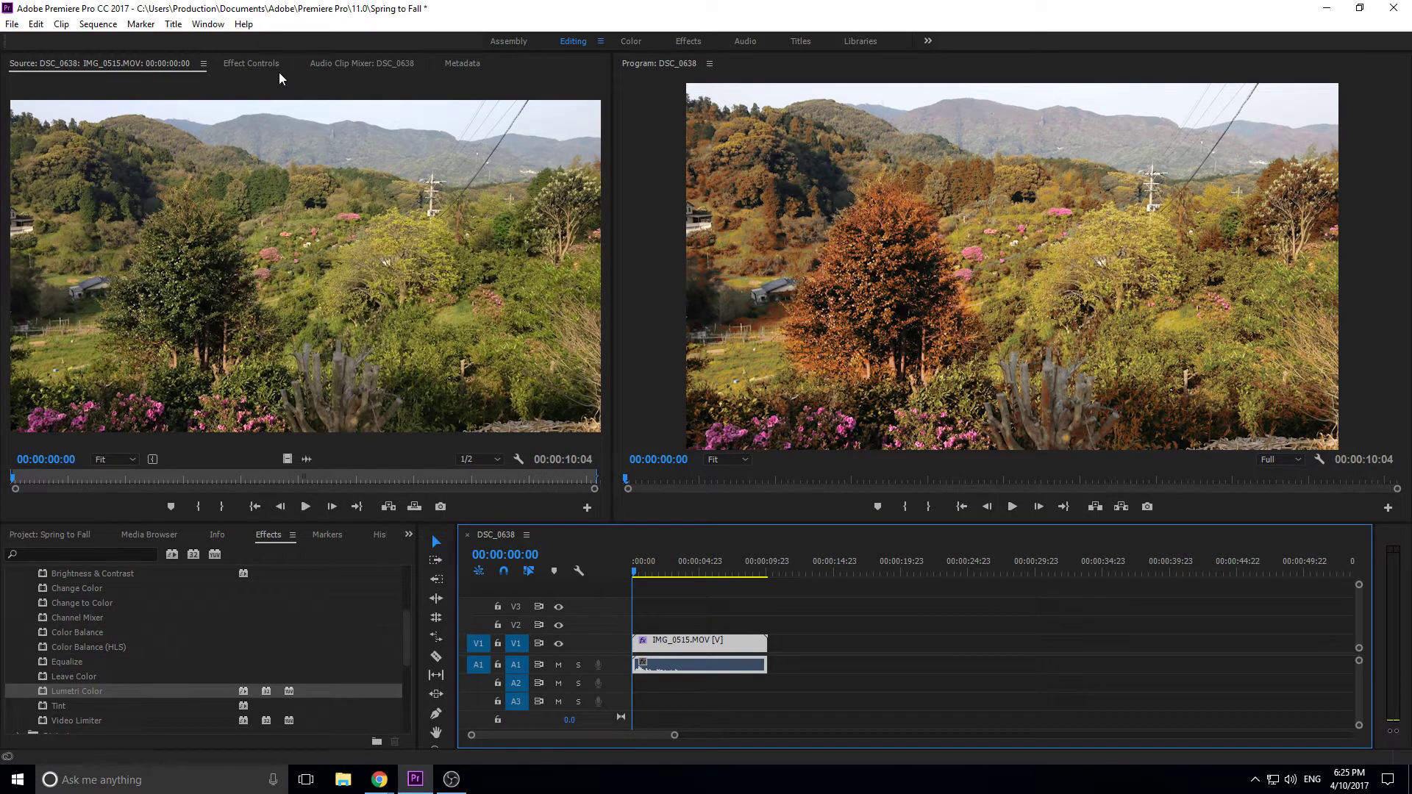
Step: Create a new sequence, Sequence 01, from the File menu
click(258, 65)
click(98, 24)
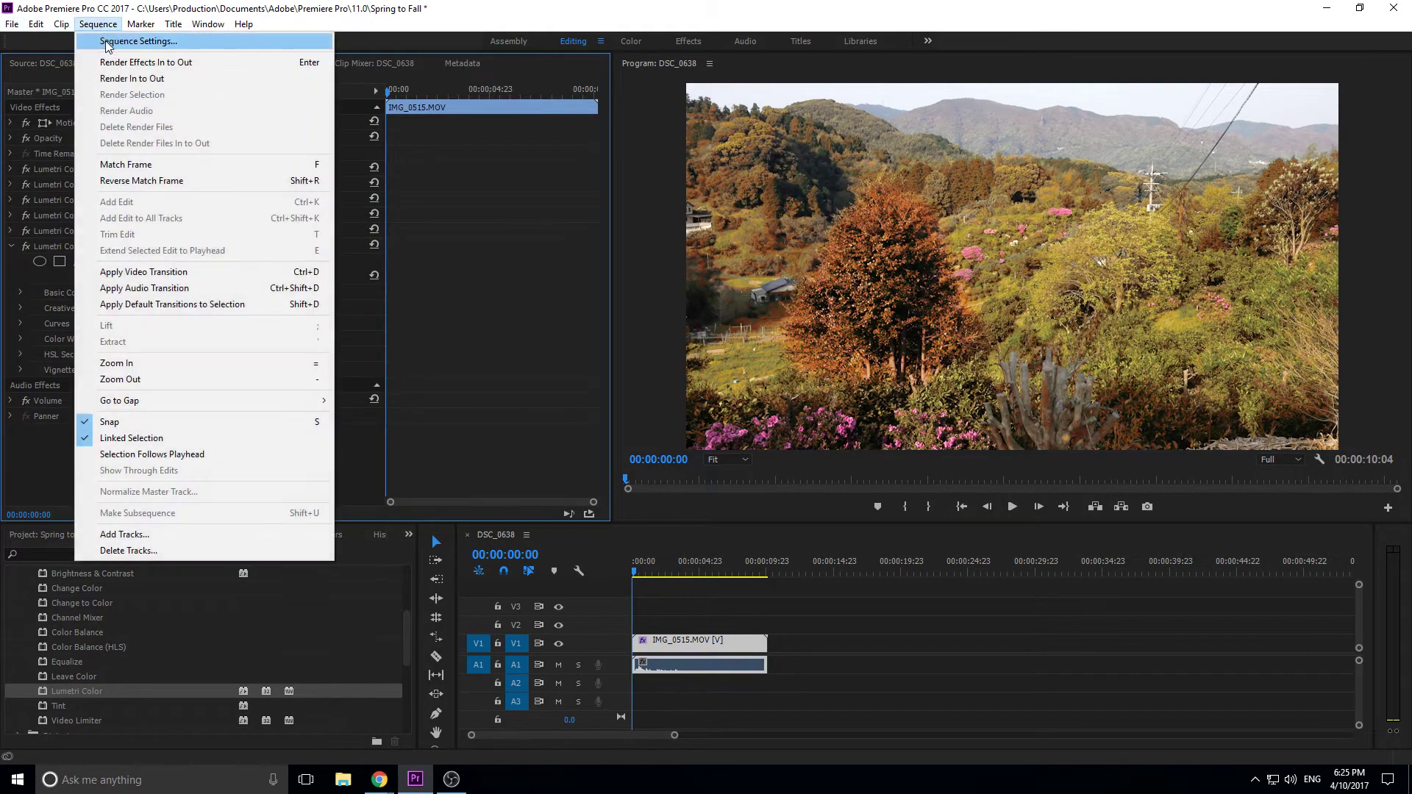
mouse_move(12, 25)
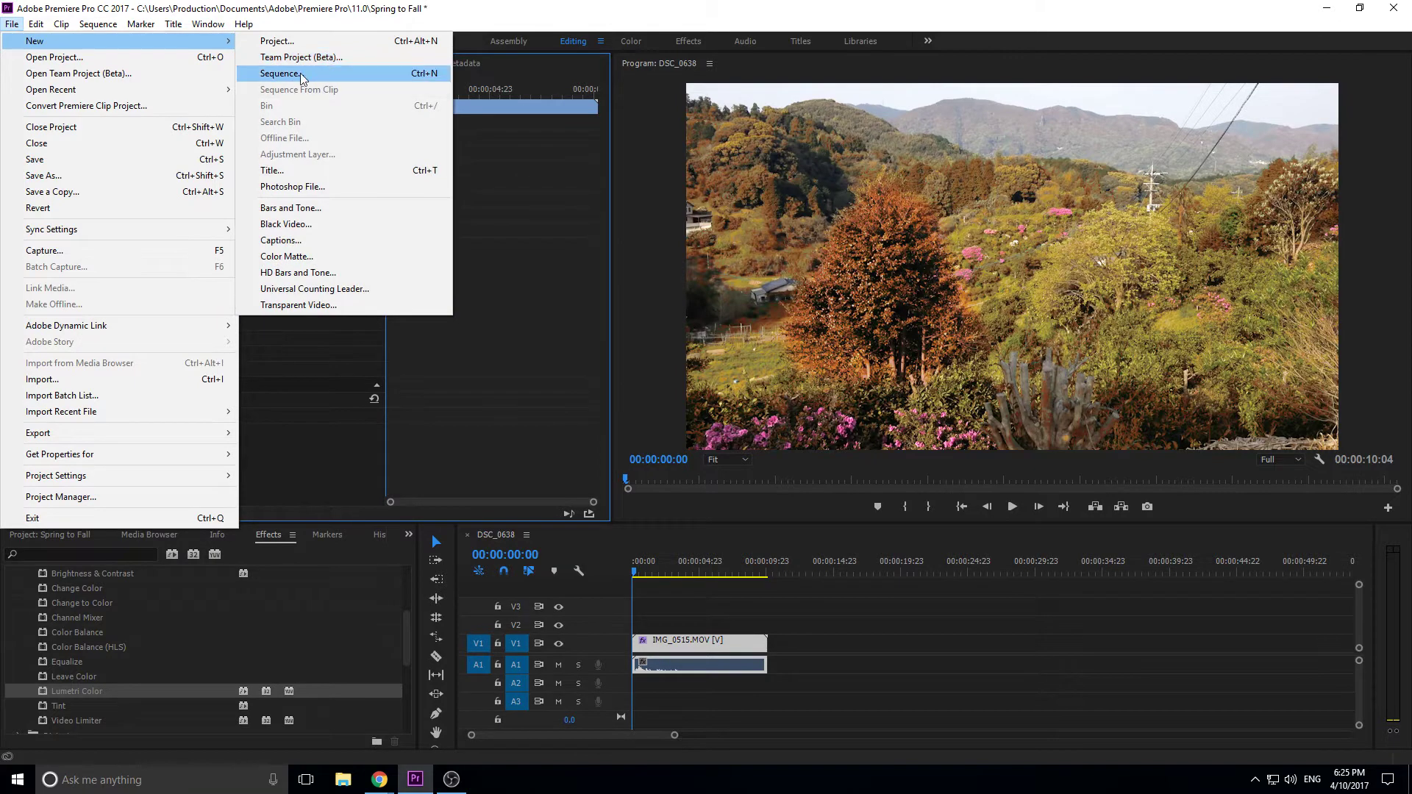
click(279, 74)
click(844, 665)
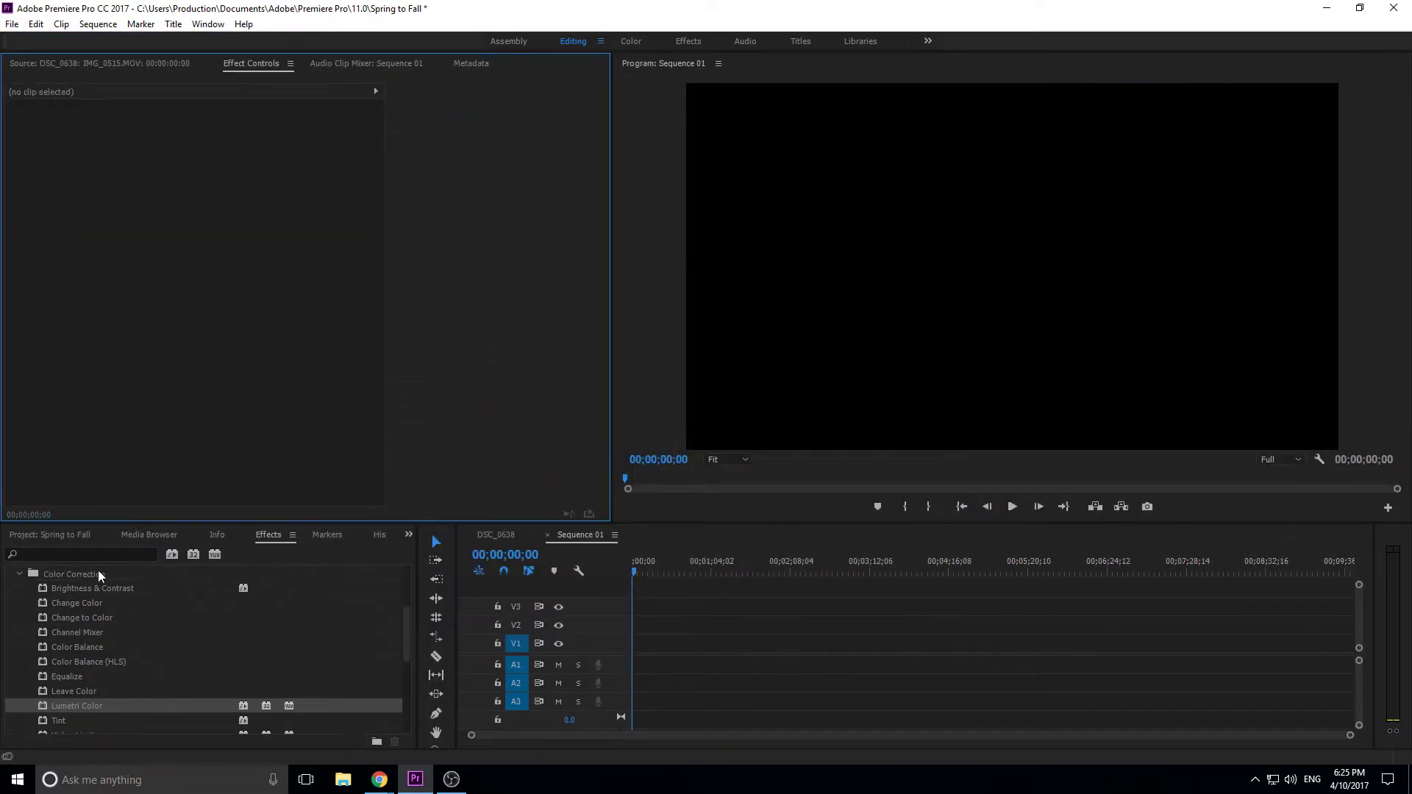
Step: Add IMG_0515.MOV to Sequence 01, match the sequence settings to the clip, and place it on V1/A1
click(59, 539)
scroll(182, 698, up, 2)
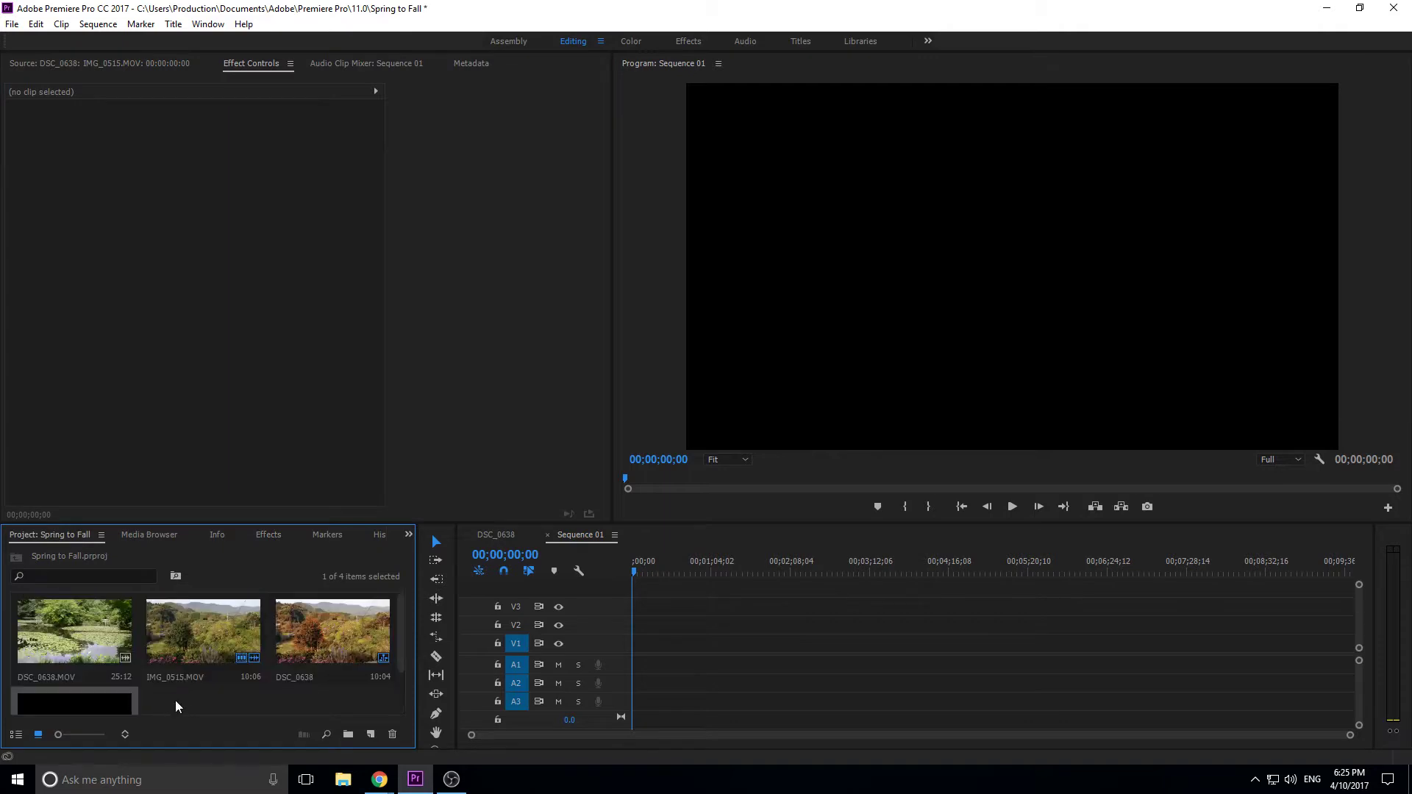
drag(191, 625, 590, 629)
click(725, 417)
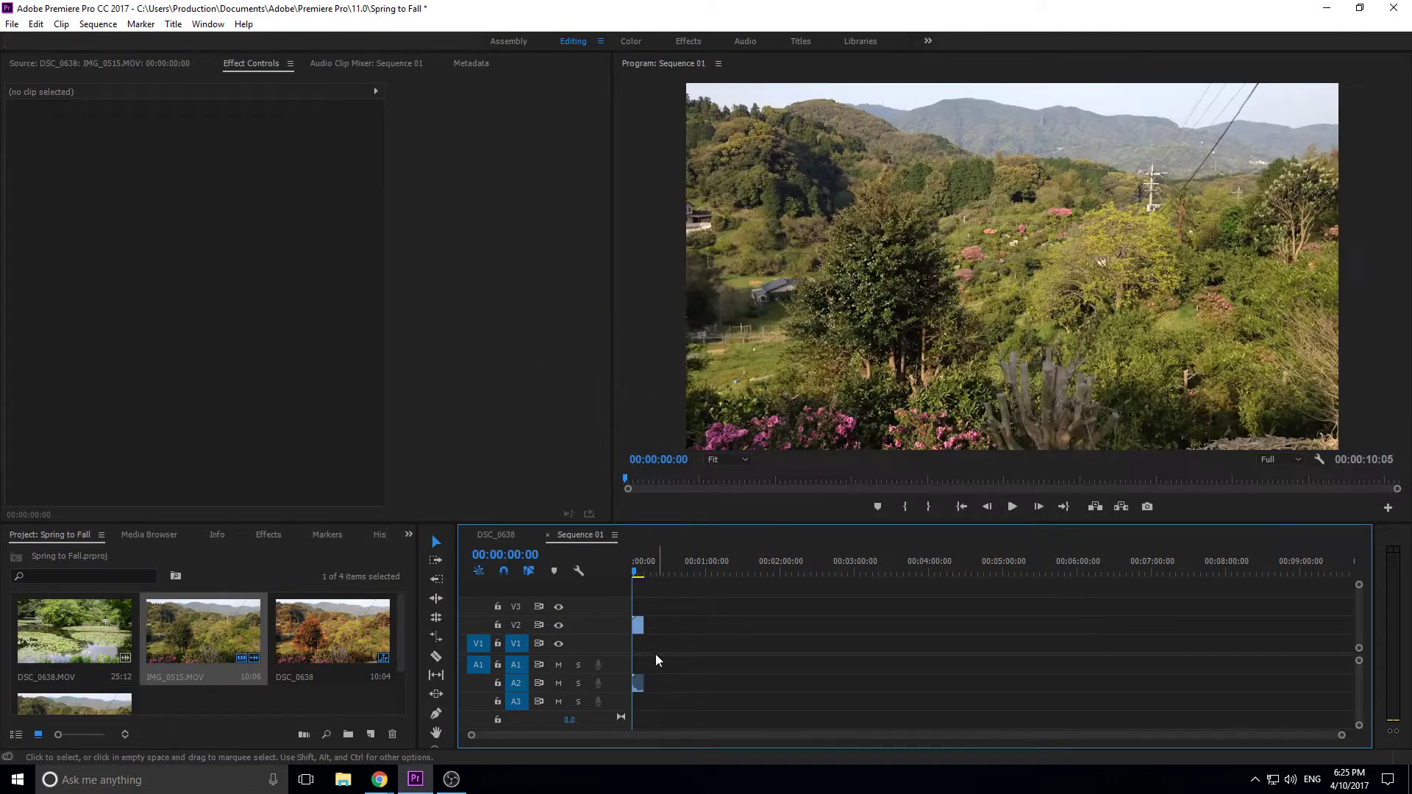
alt+scroll(658, 658, up, 10)
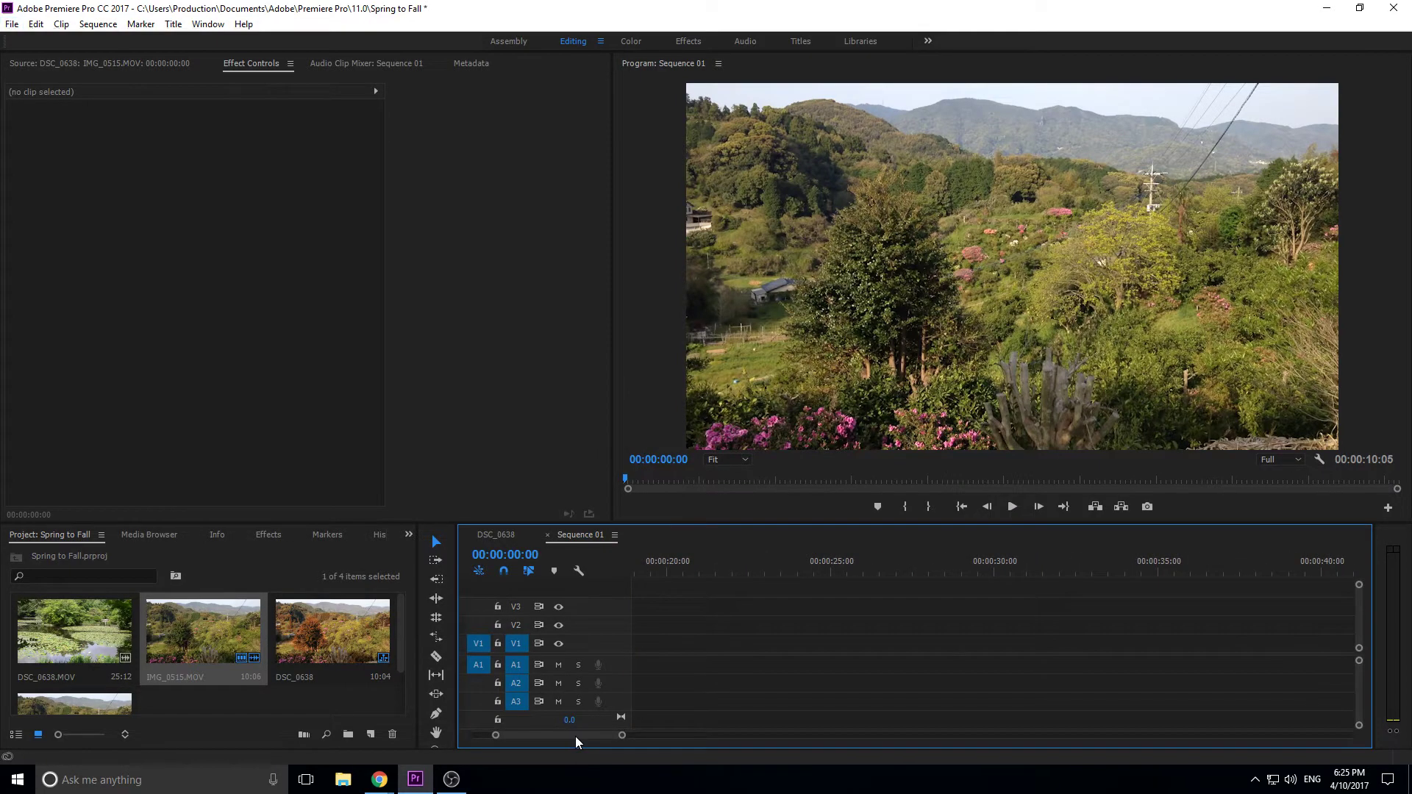
drag(578, 735, 554, 735)
drag(653, 680, 659, 643)
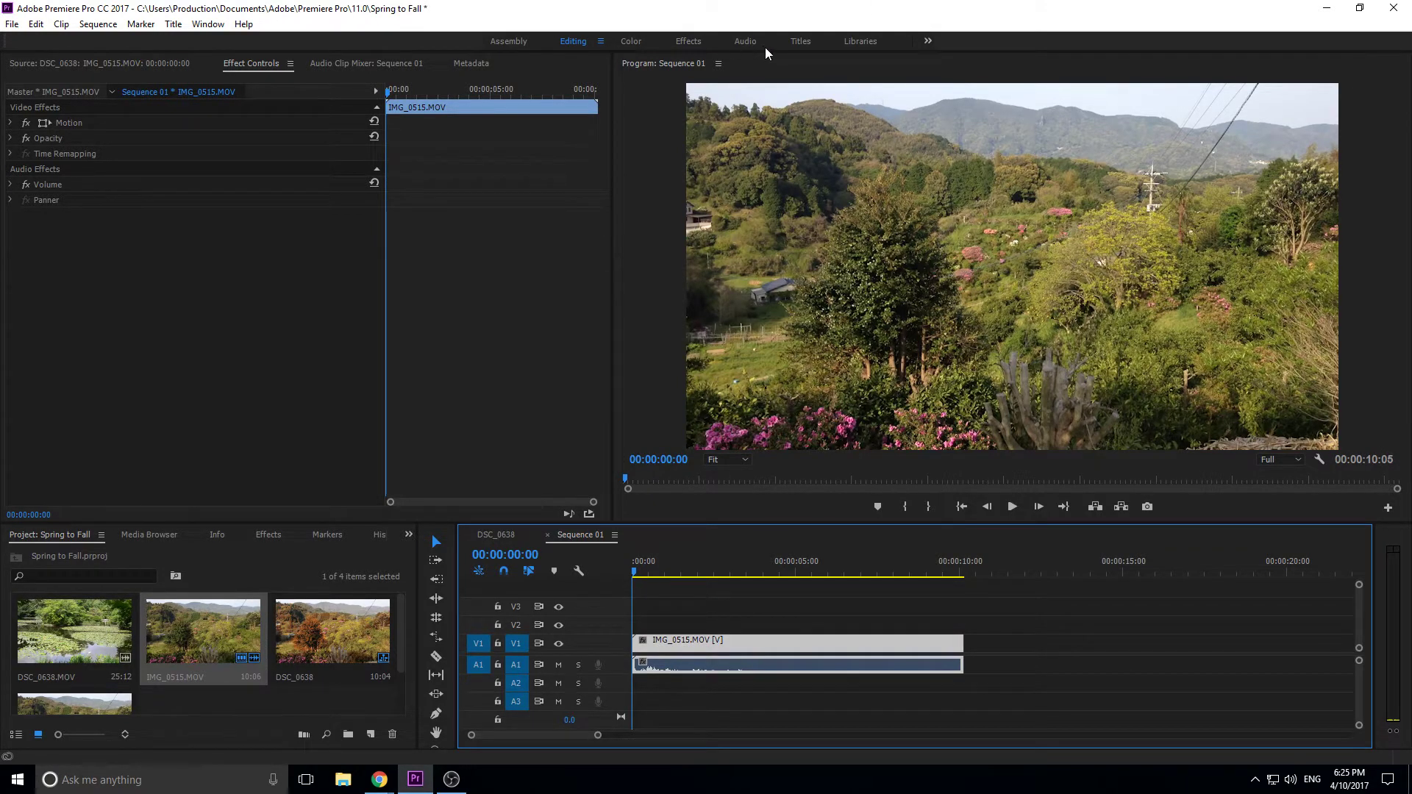
Step: Switch from the Color workspace back to Editing and widen the Effect Controls panel
click(633, 41)
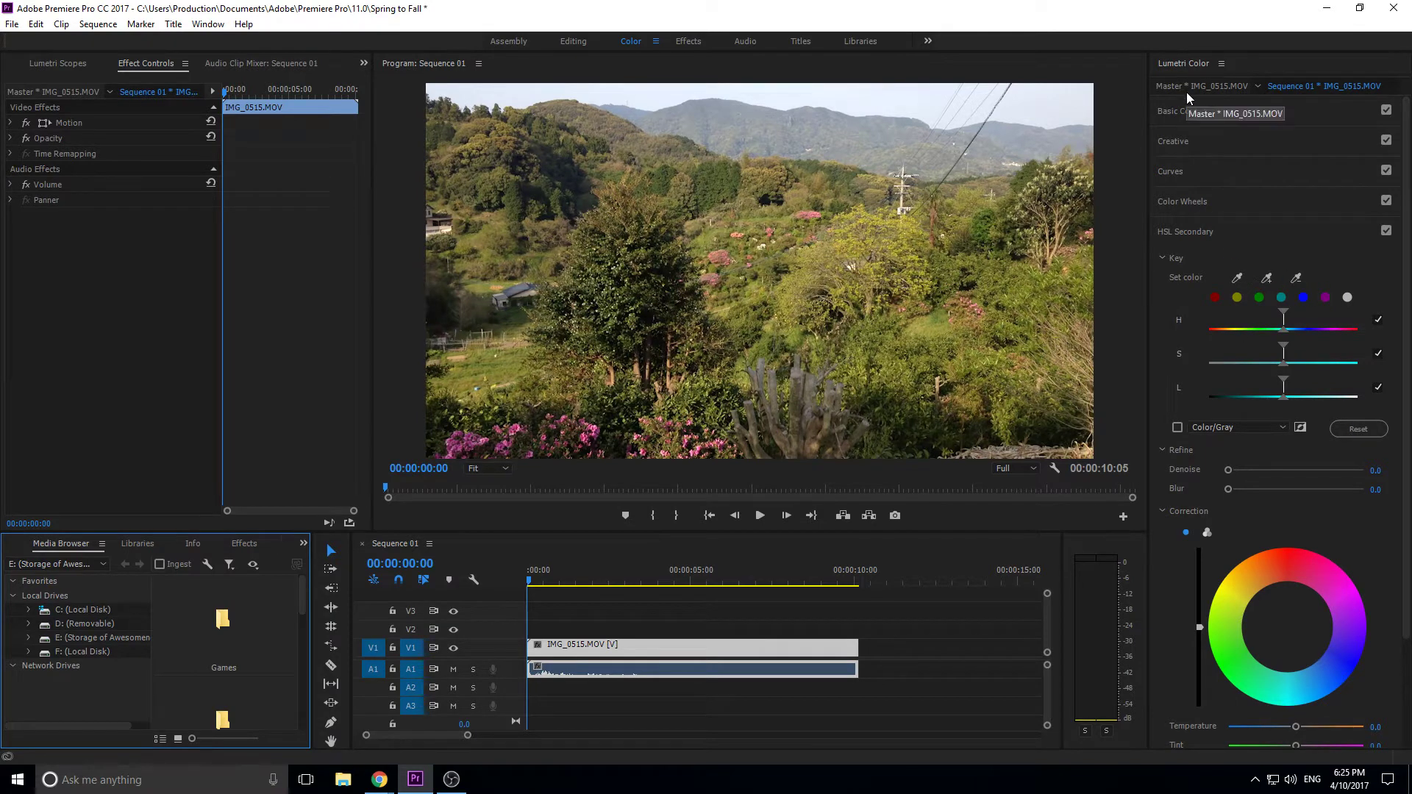
click(570, 42)
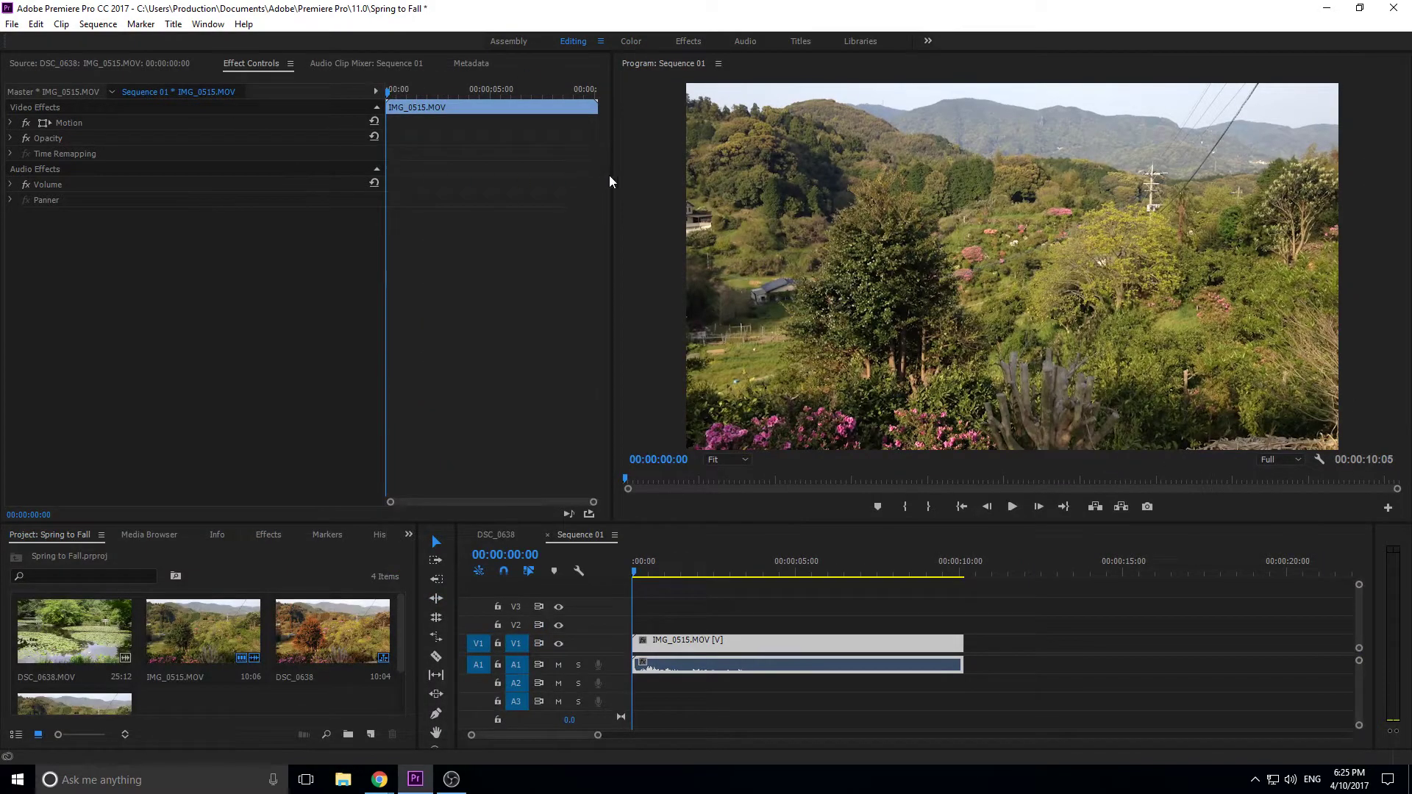
drag(609, 177, 743, 189)
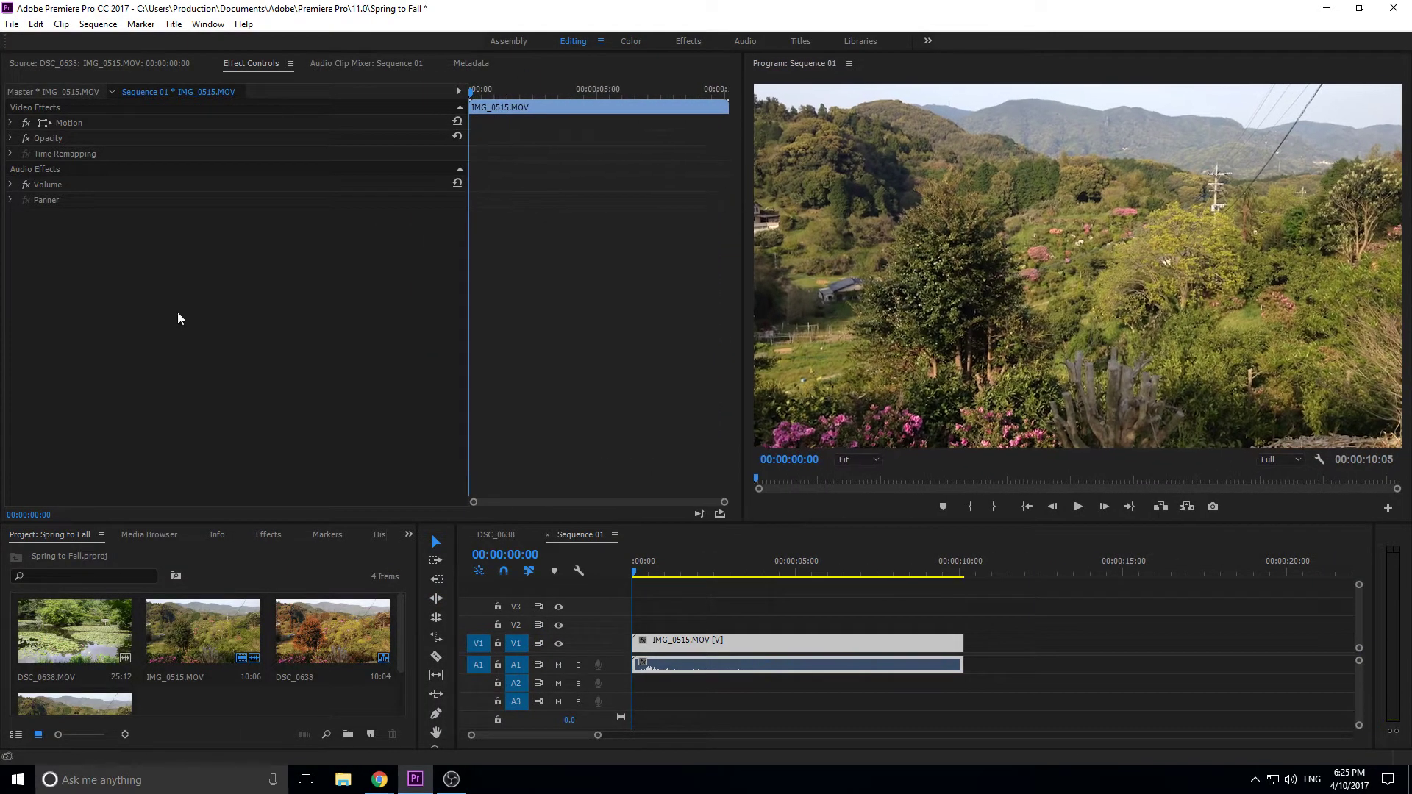
Step: Apply Lumetri Color to the IMG_0515.MOV clip and rename the effect 'Main'
click(269, 535)
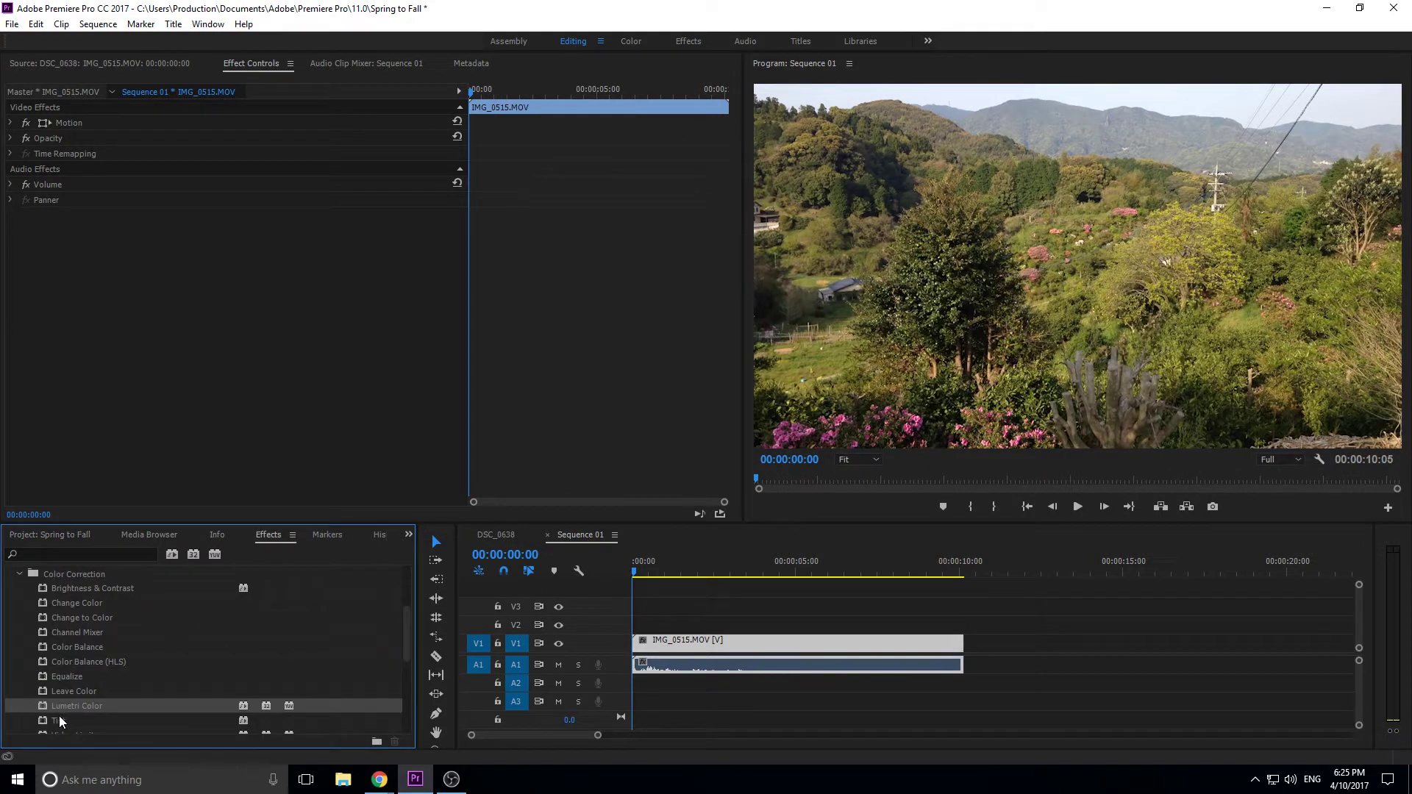
drag(63, 713, 185, 144)
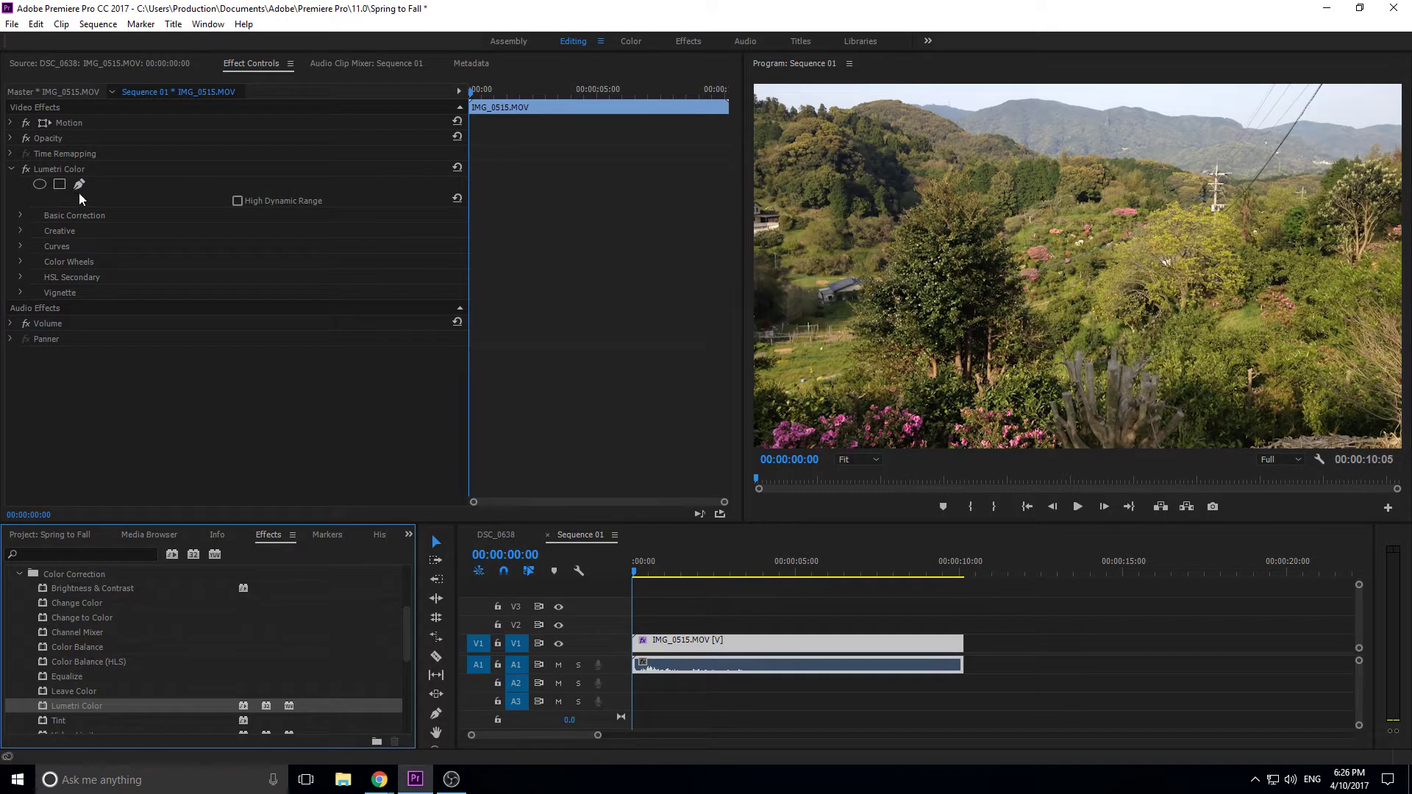
click(20, 216)
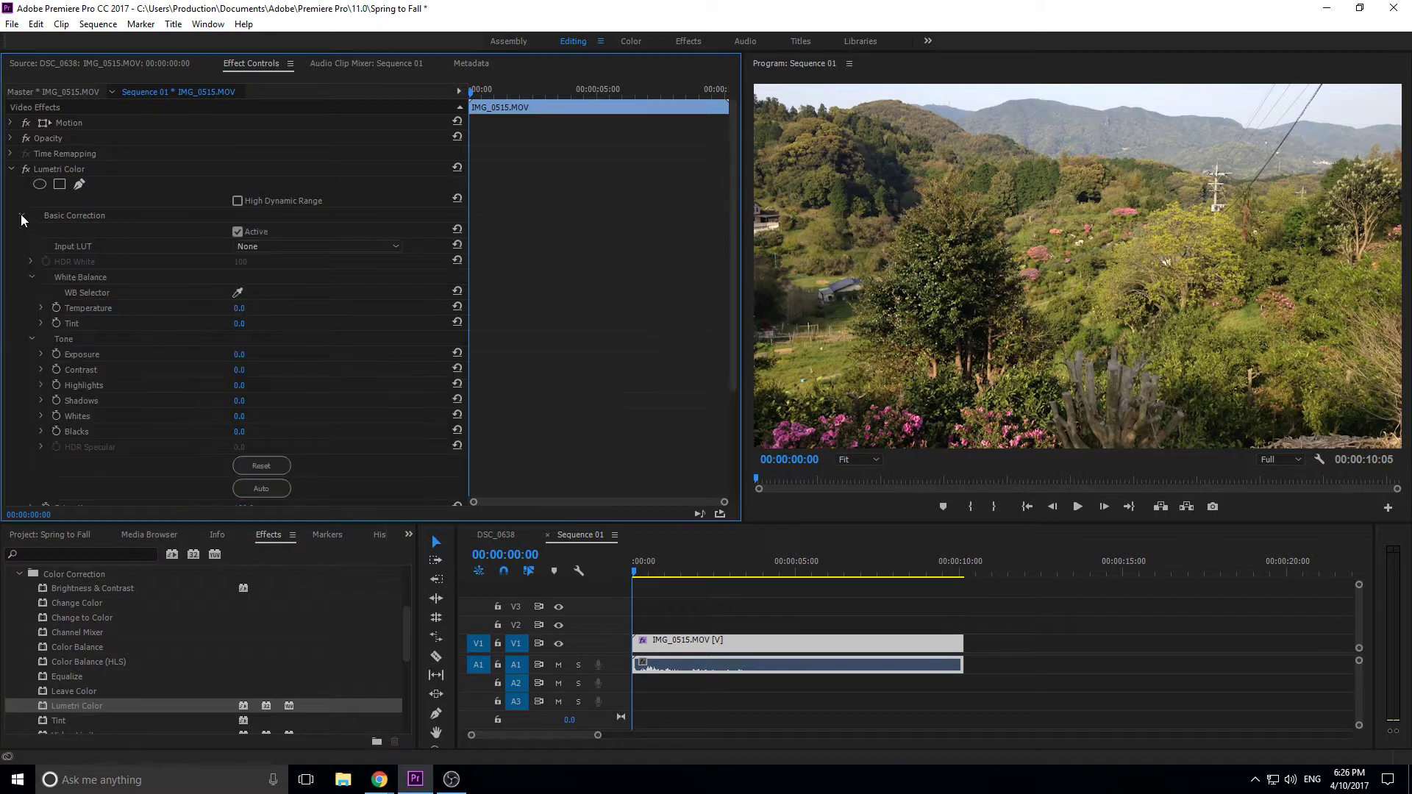
right_click(60, 169)
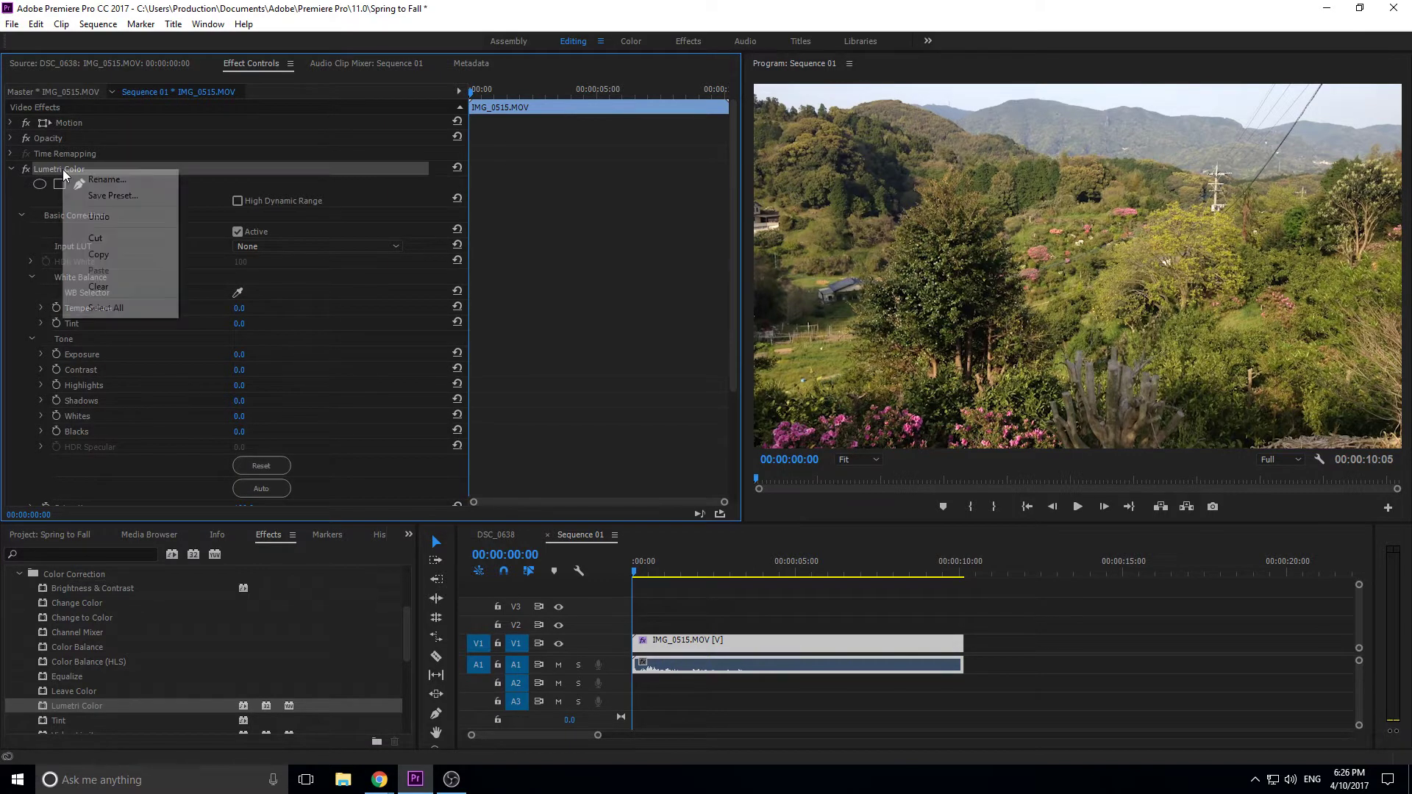
click(140, 187)
text(Main)
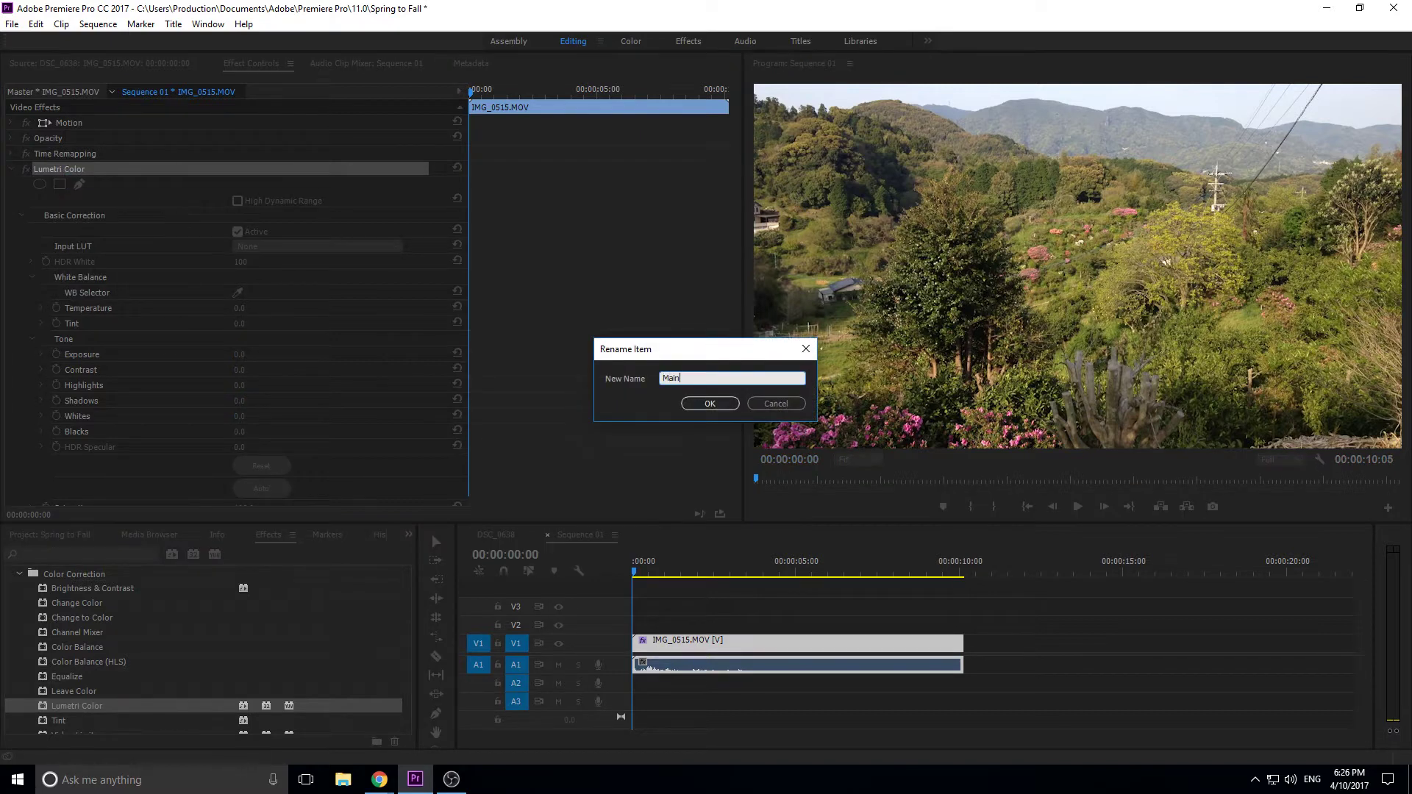
key(Return)
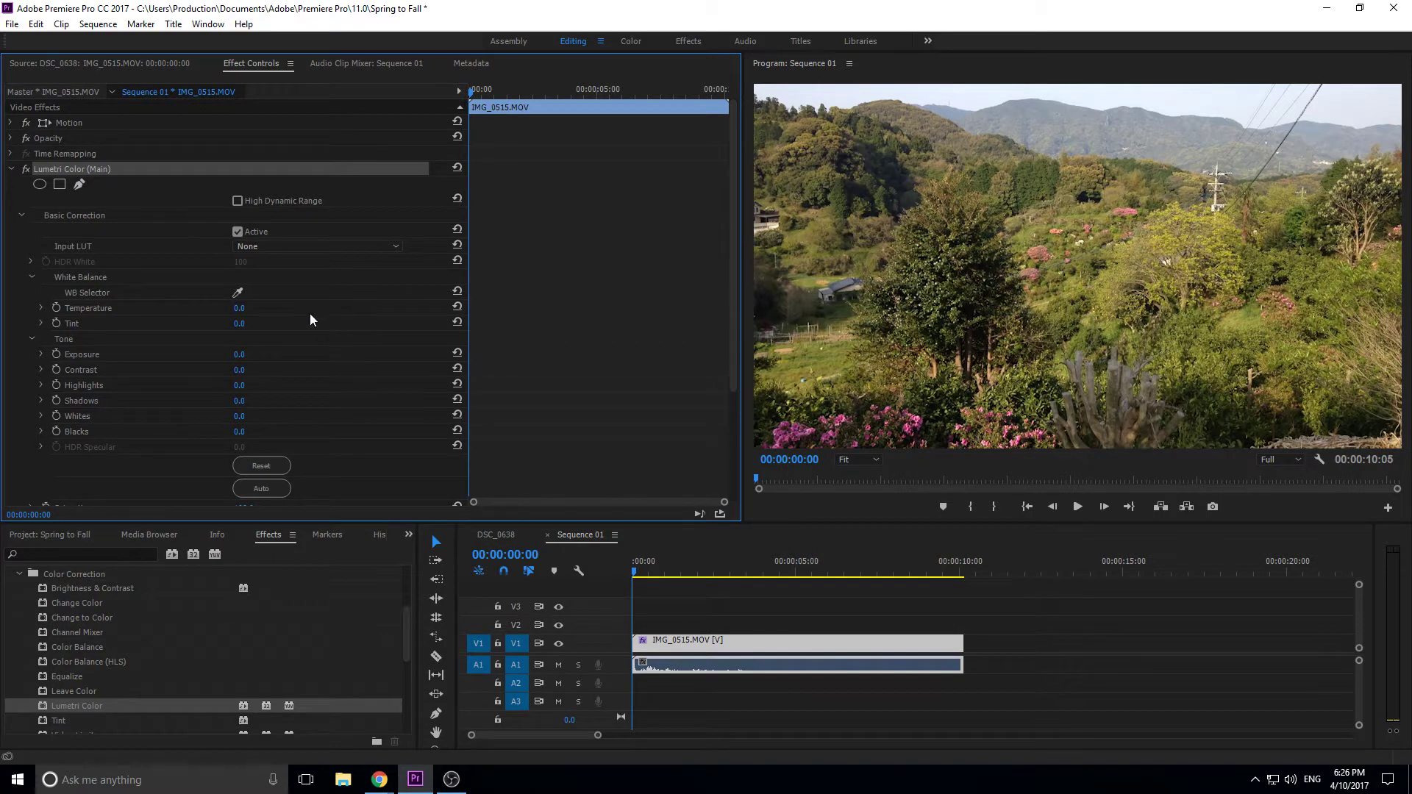
scroll(135, 232, down, 2)
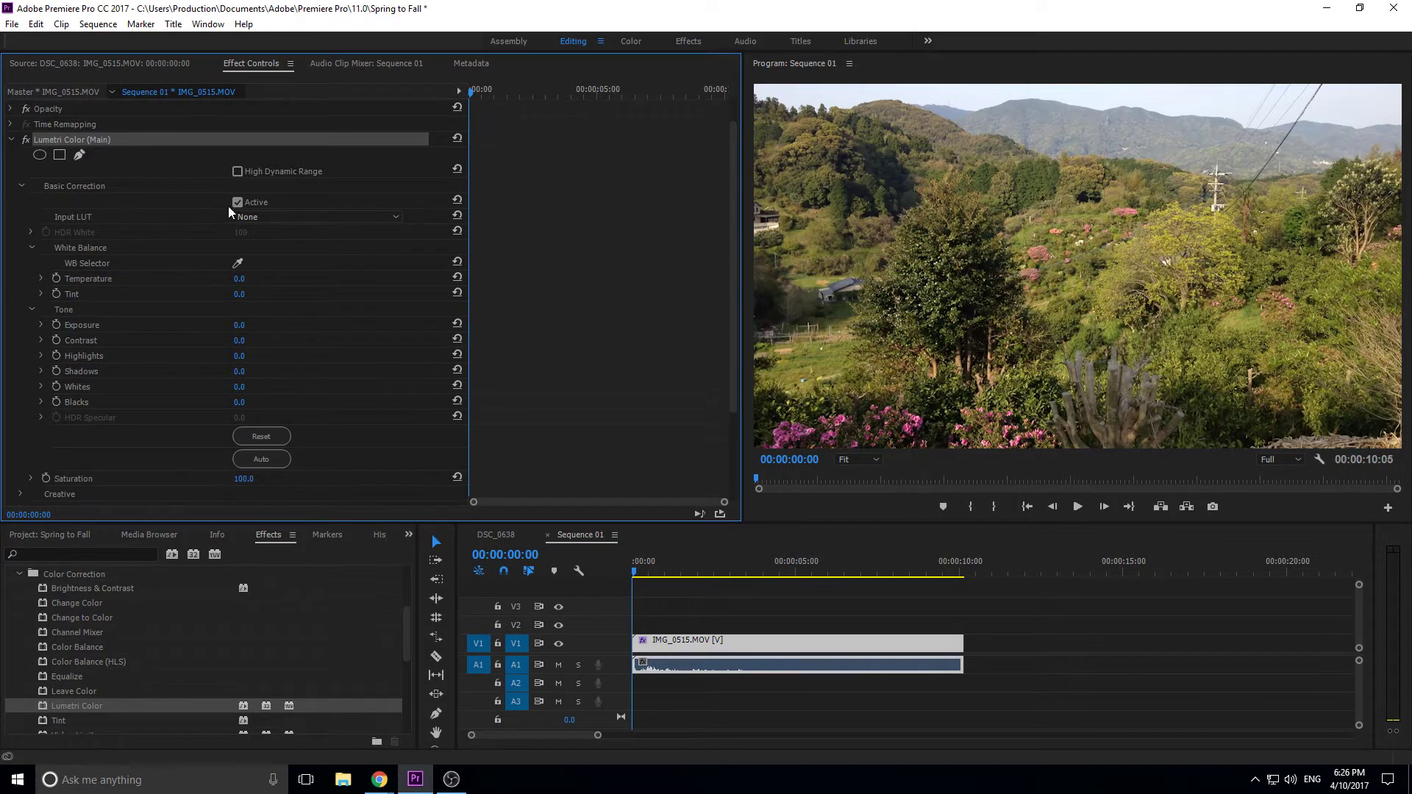
click(243, 216)
click(242, 213)
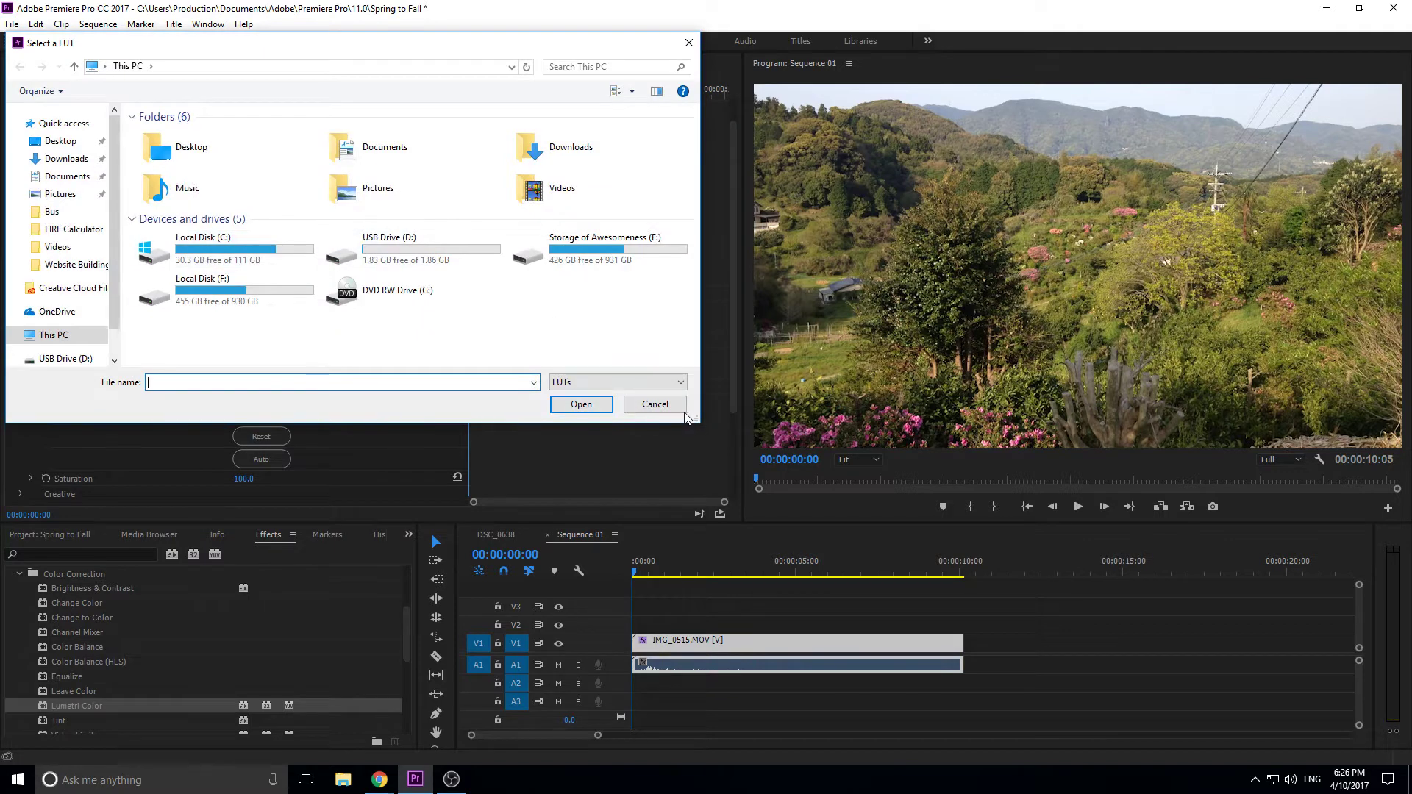
click(679, 408)
click(280, 220)
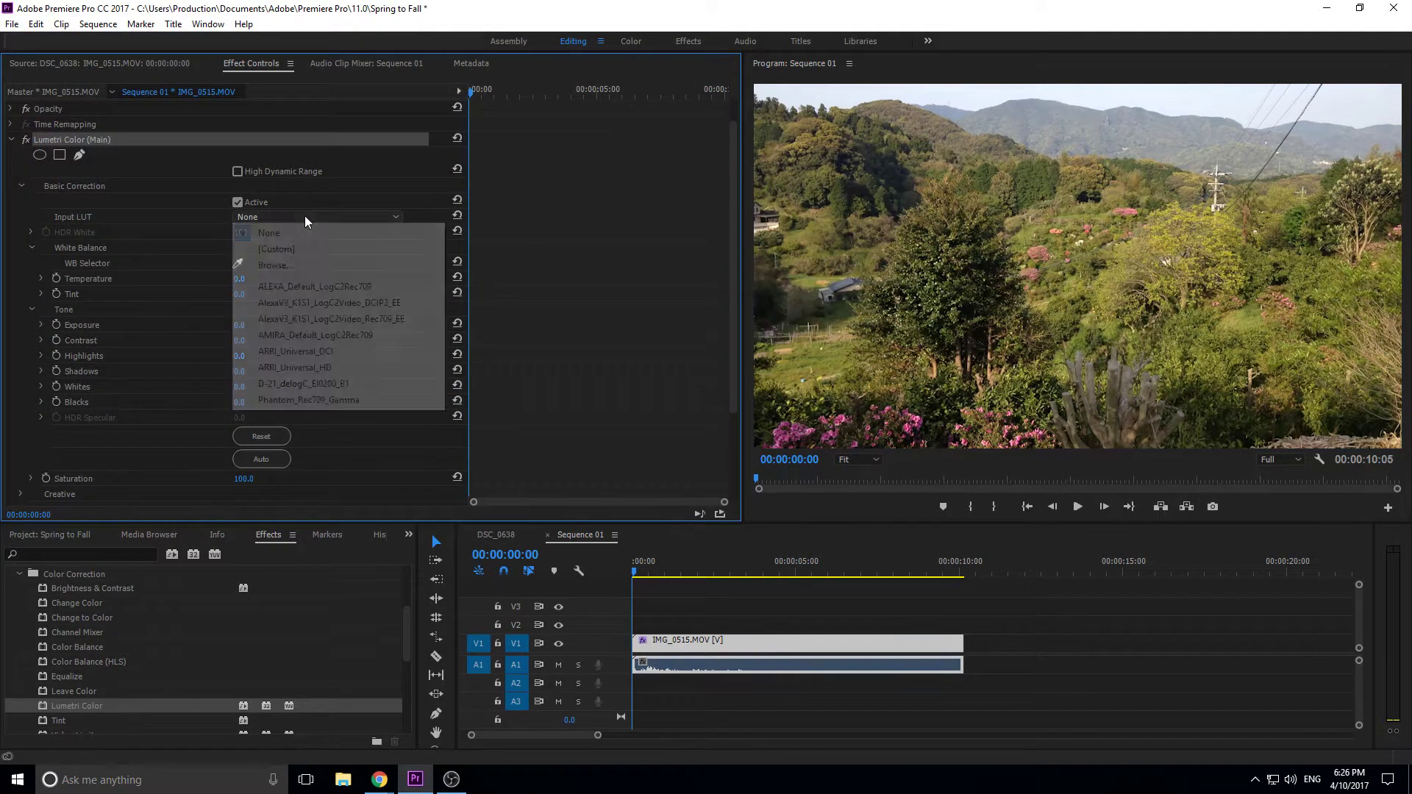
click(193, 447)
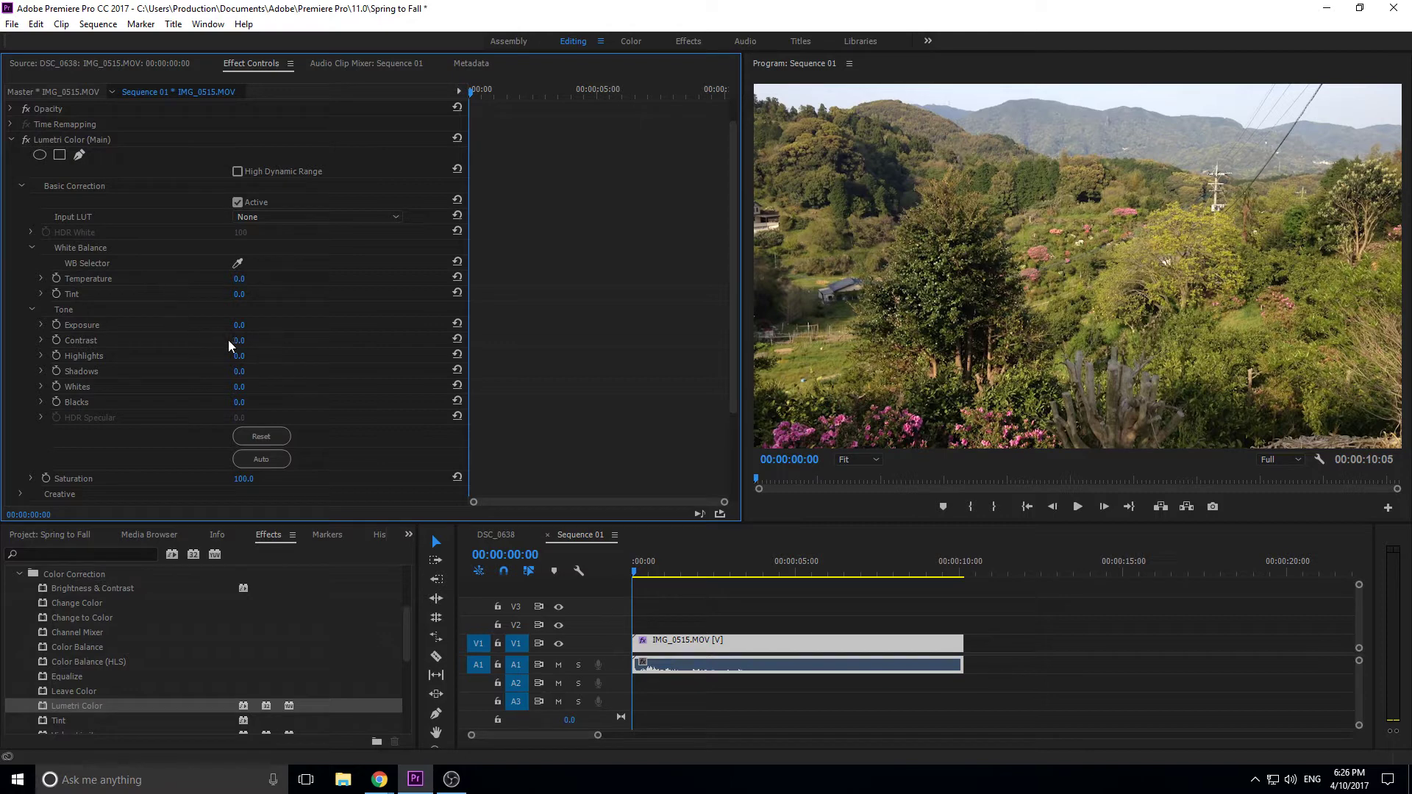
Step: In Main's Basic Correction, set Contrast to 29.0 and Exposure to -0.1
mouse_move(231, 339)
mouse_down()
mouse_move(245, 339)
mouse_move(171, 340)
mouse_move(254, 340)
mouse_up()
scroll(267, 372, down, 1)
scroll(255, 347, down, 1)
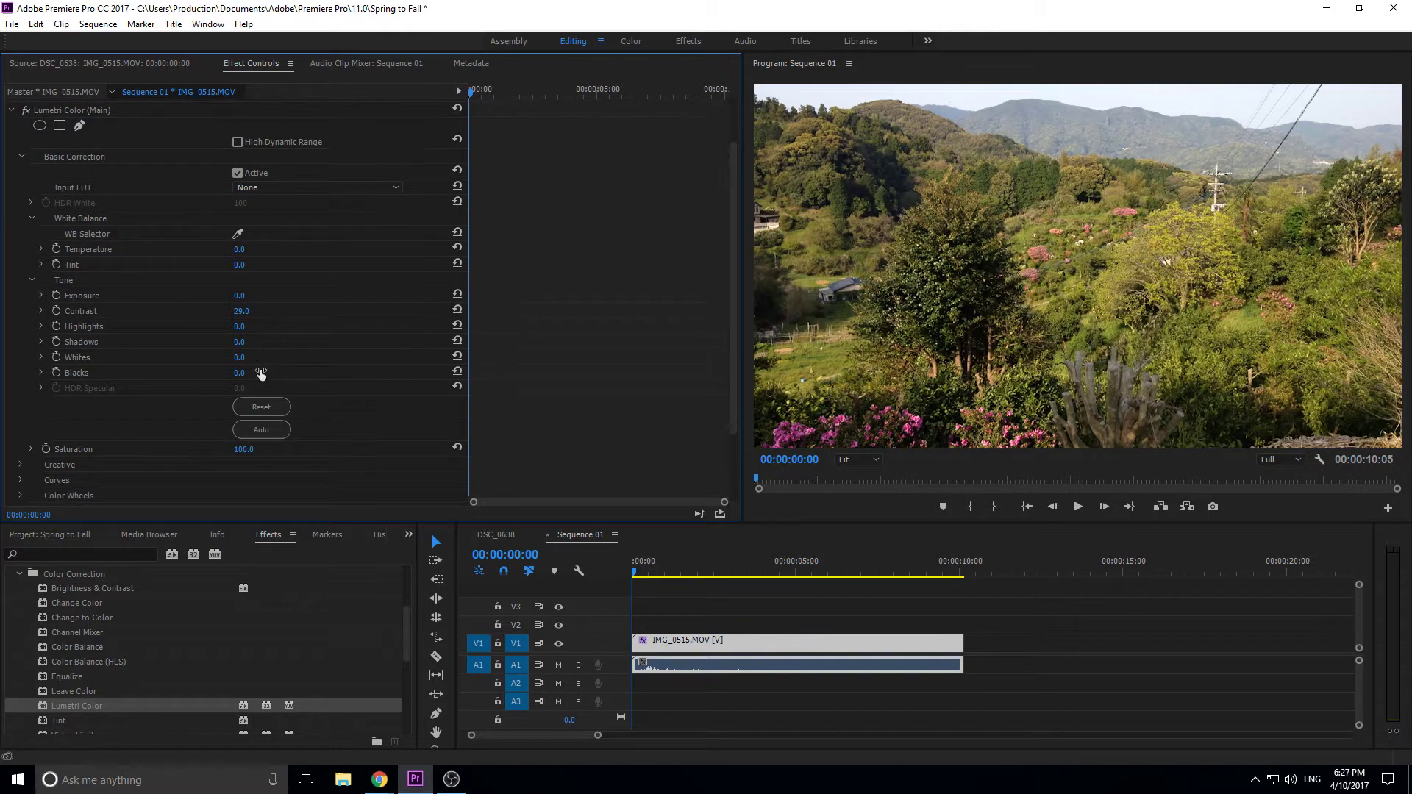
click(249, 294)
key(Return)
click(250, 294)
text(-.1)
key(Return)
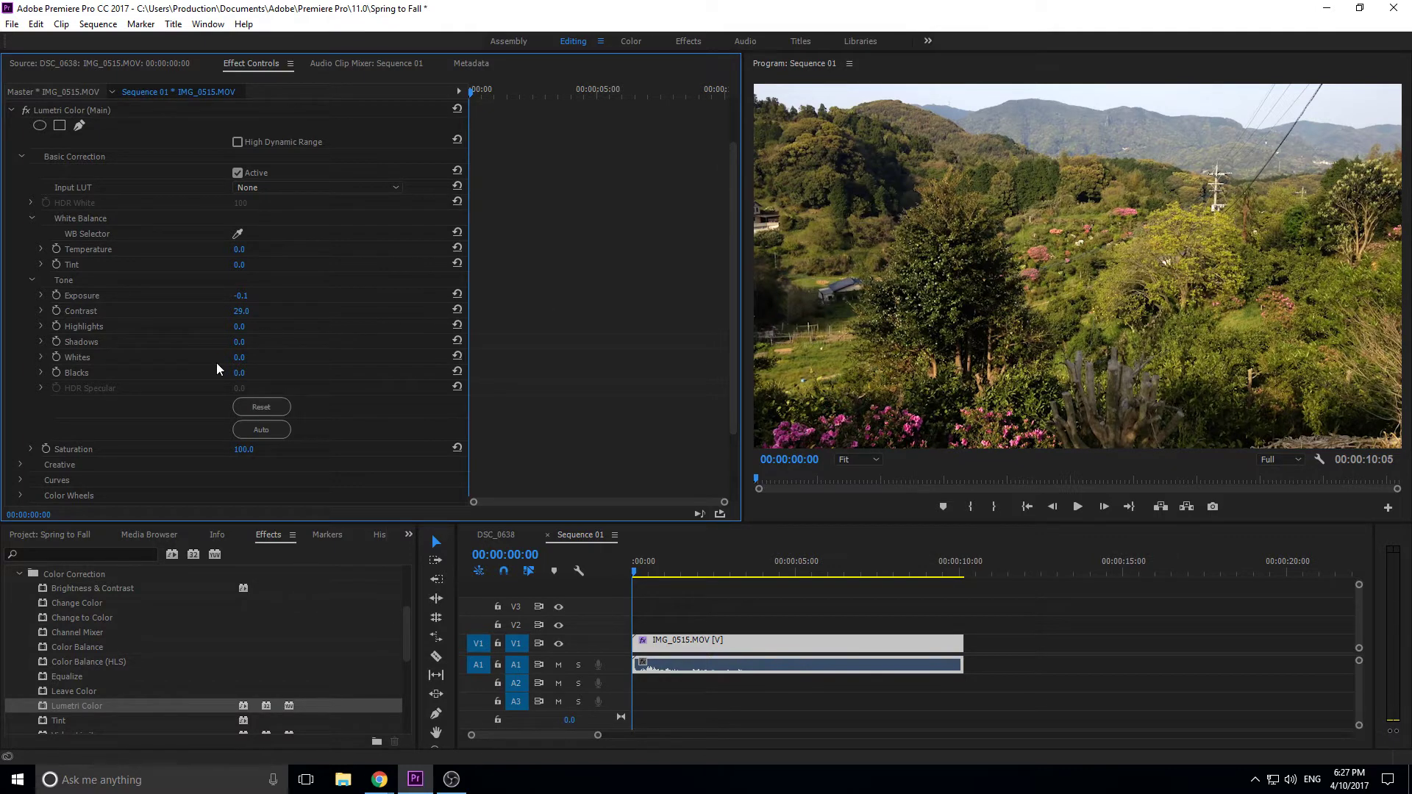
Step: Lower Main's Creative Adjustments Saturation to 83.0
scroll(180, 408, down, 2)
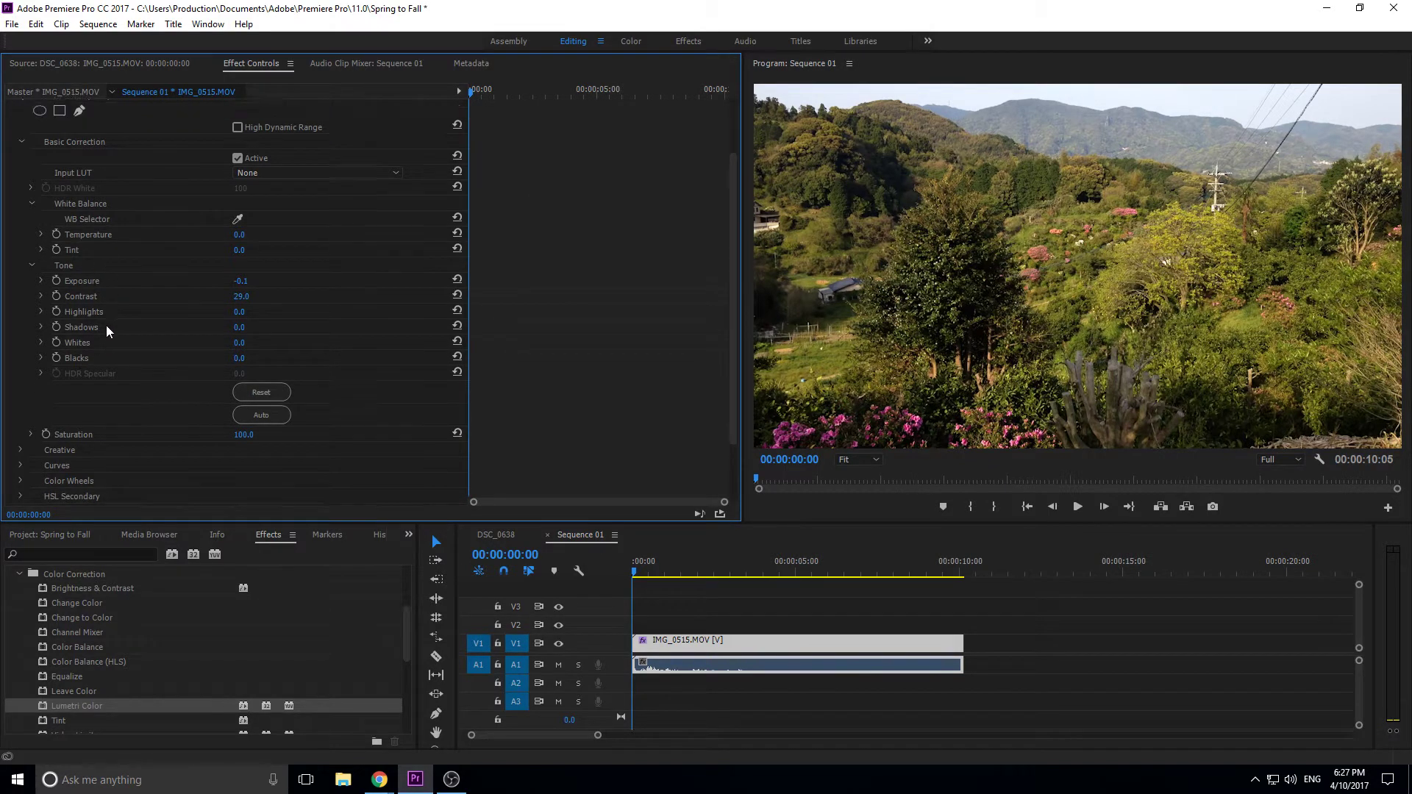
scroll(14, 397, down, 3)
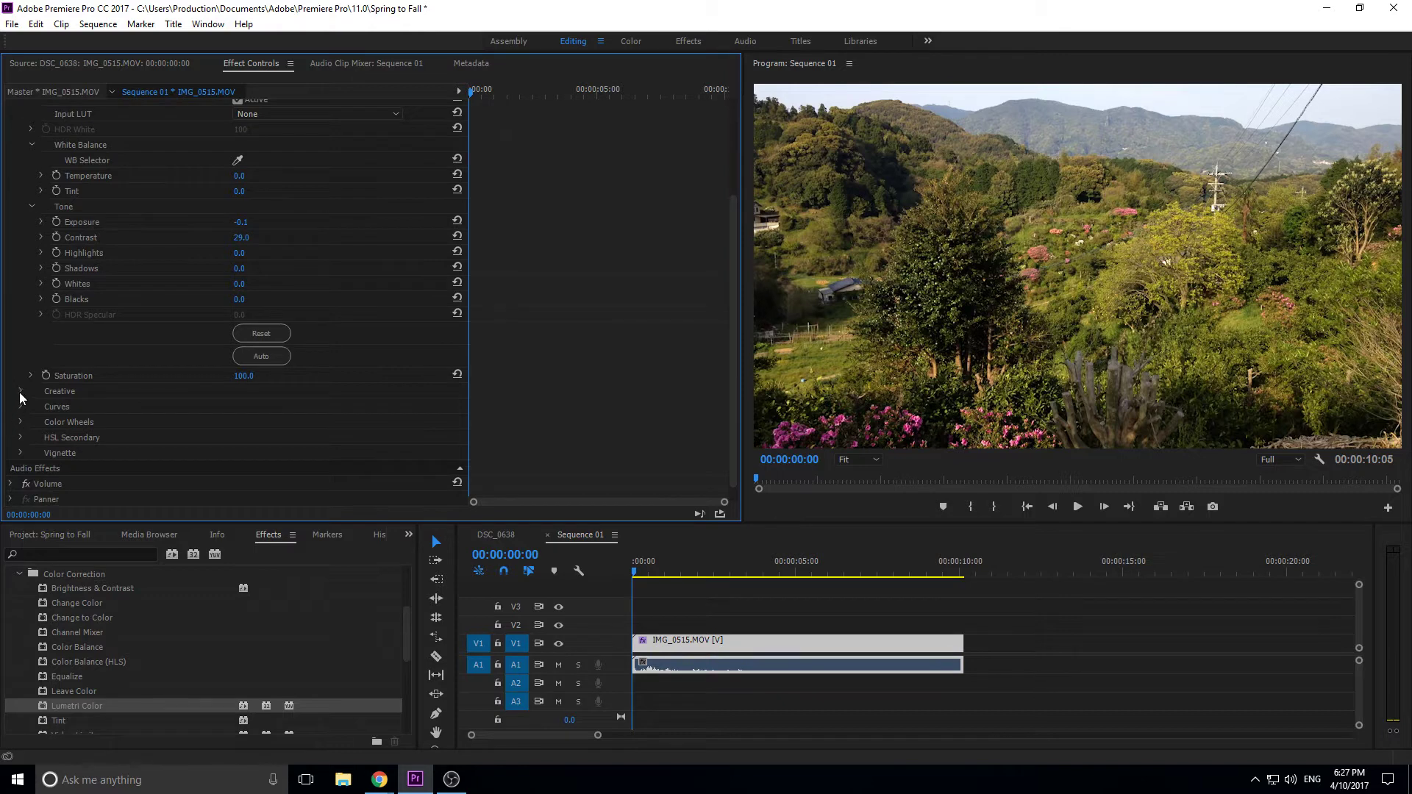
click(20, 391)
scroll(24, 429, down, 5)
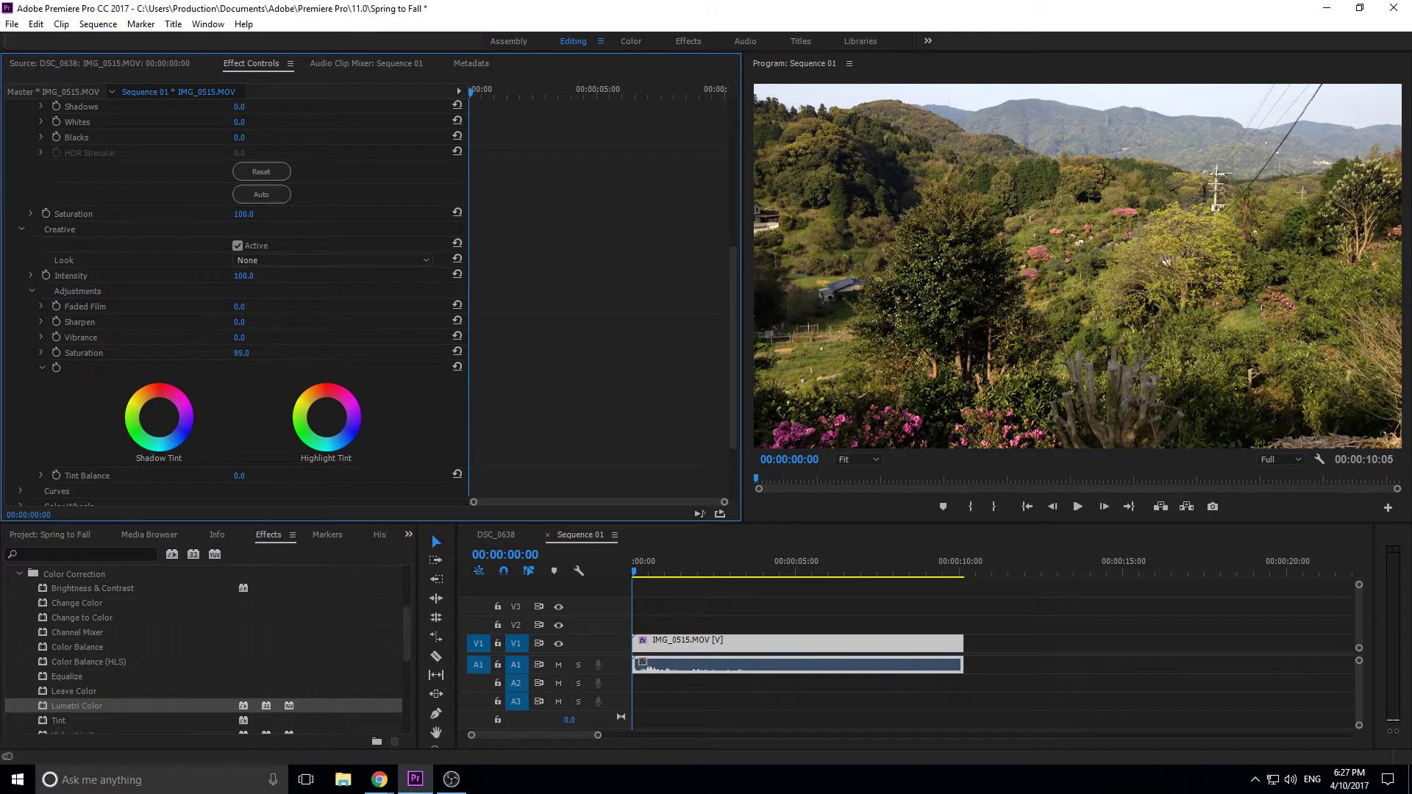
drag(241, 353, 238, 353)
scroll(28, 440, up, 3)
scroll(47, 350, down, 2)
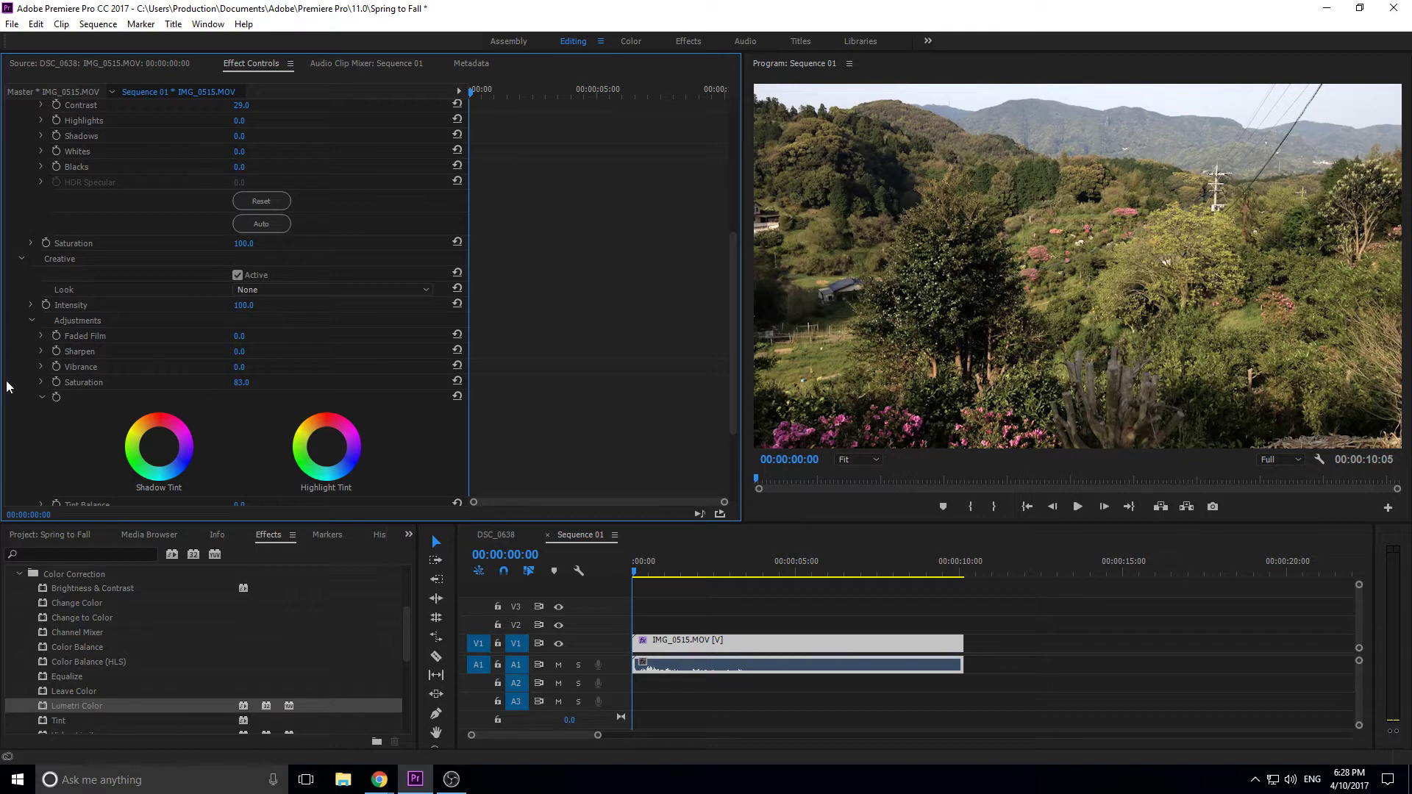
scroll(11, 364, up, 9)
Step: Collapse Main, add another Lumetri Color to the clip, and rename it 'Background'
click(10, 171)
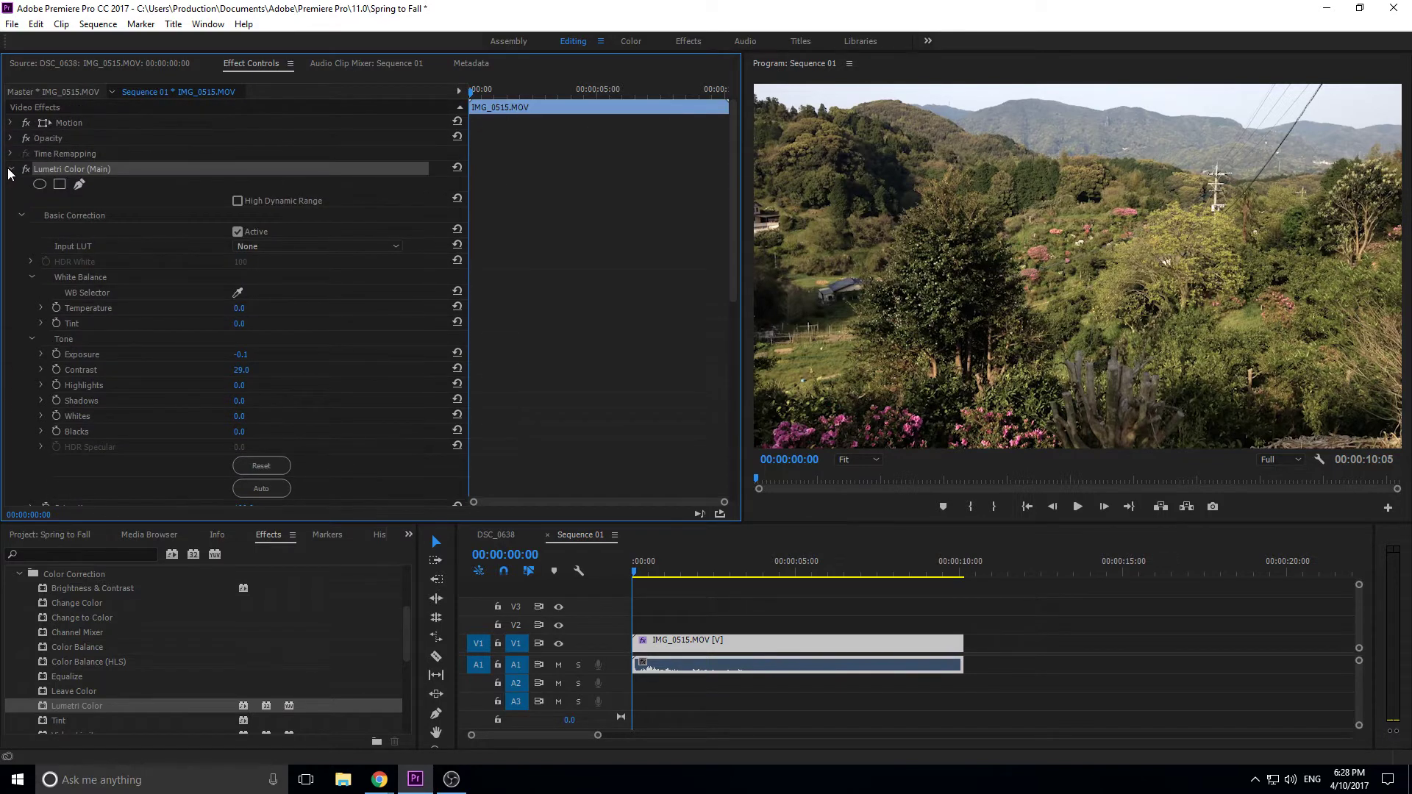
click(9, 170)
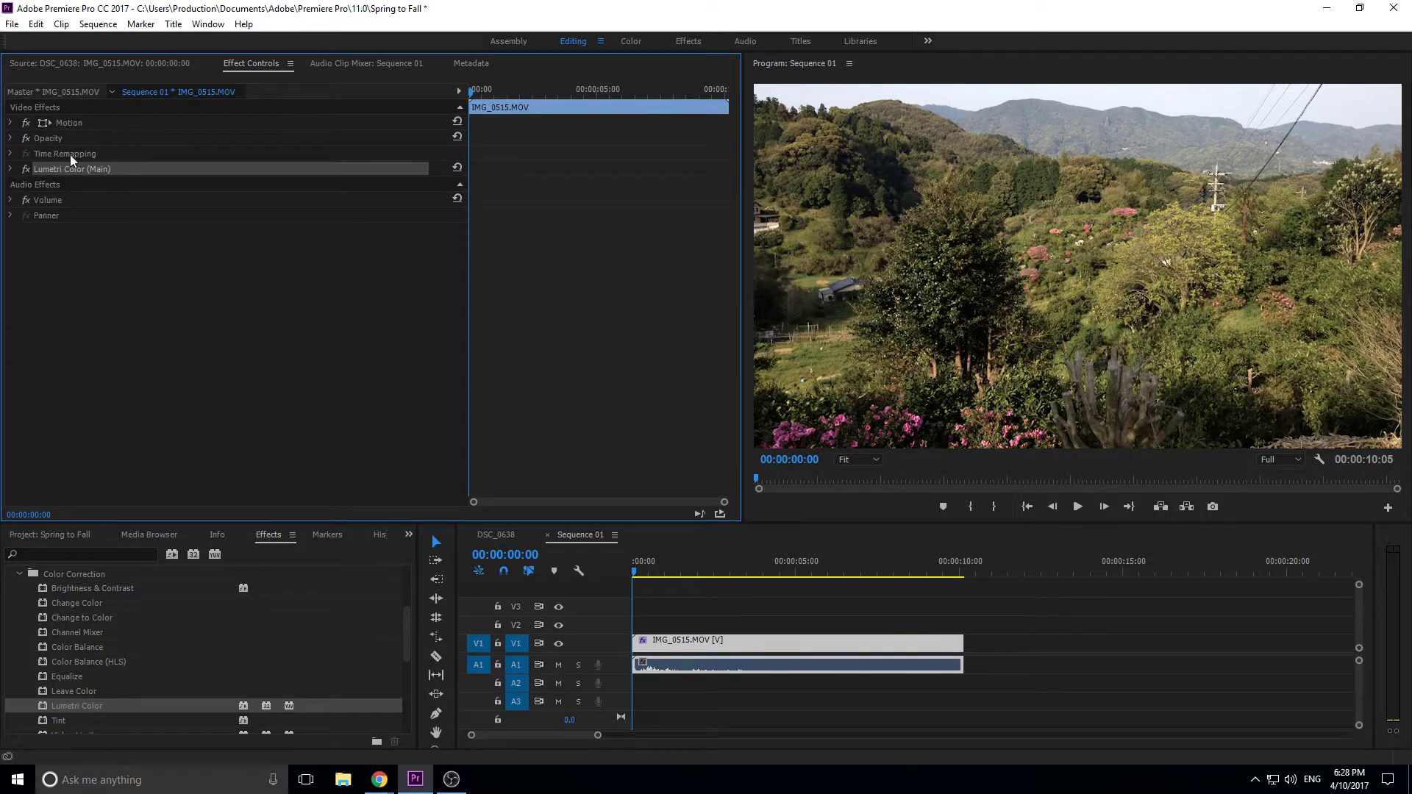
drag(79, 705, 89, 193)
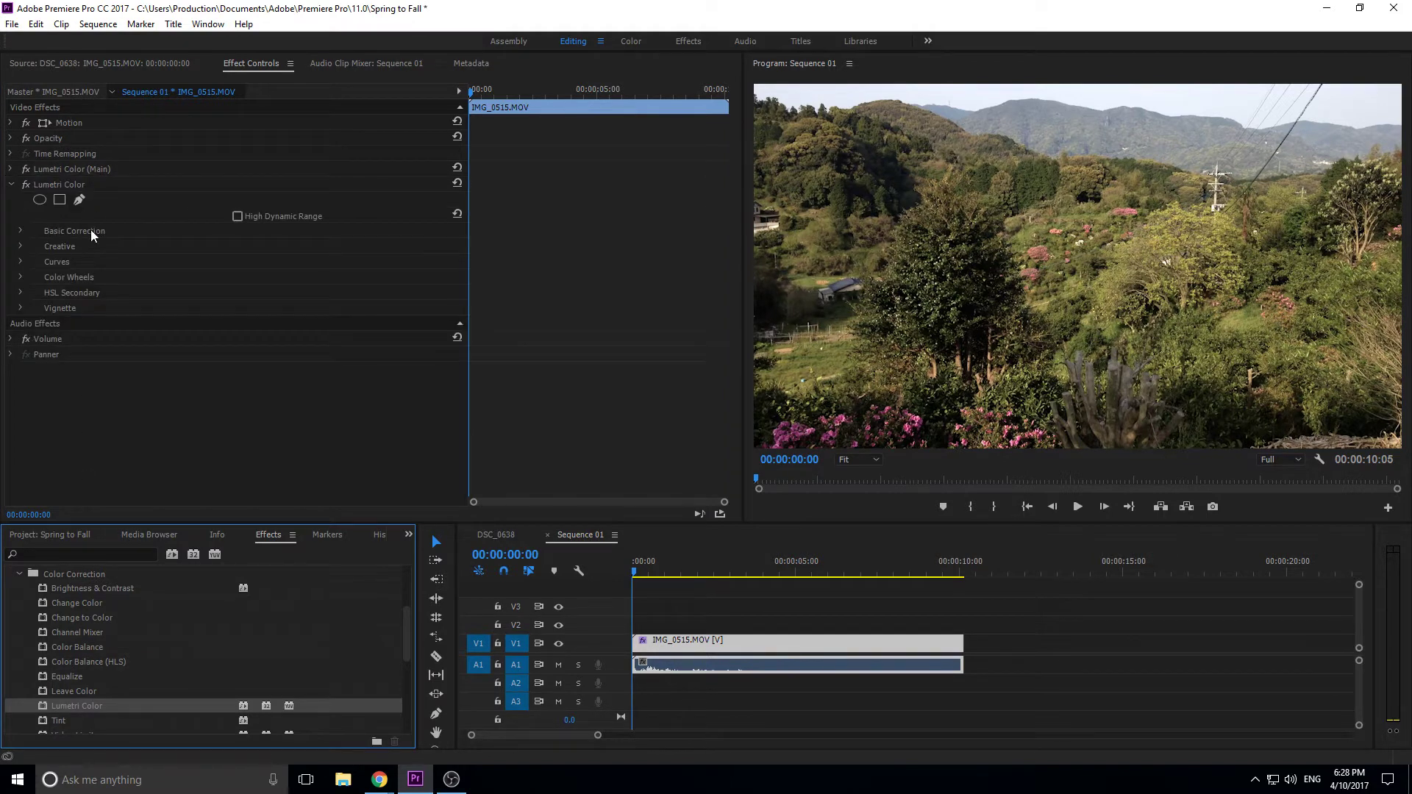
click(50, 179)
right_click(51, 178)
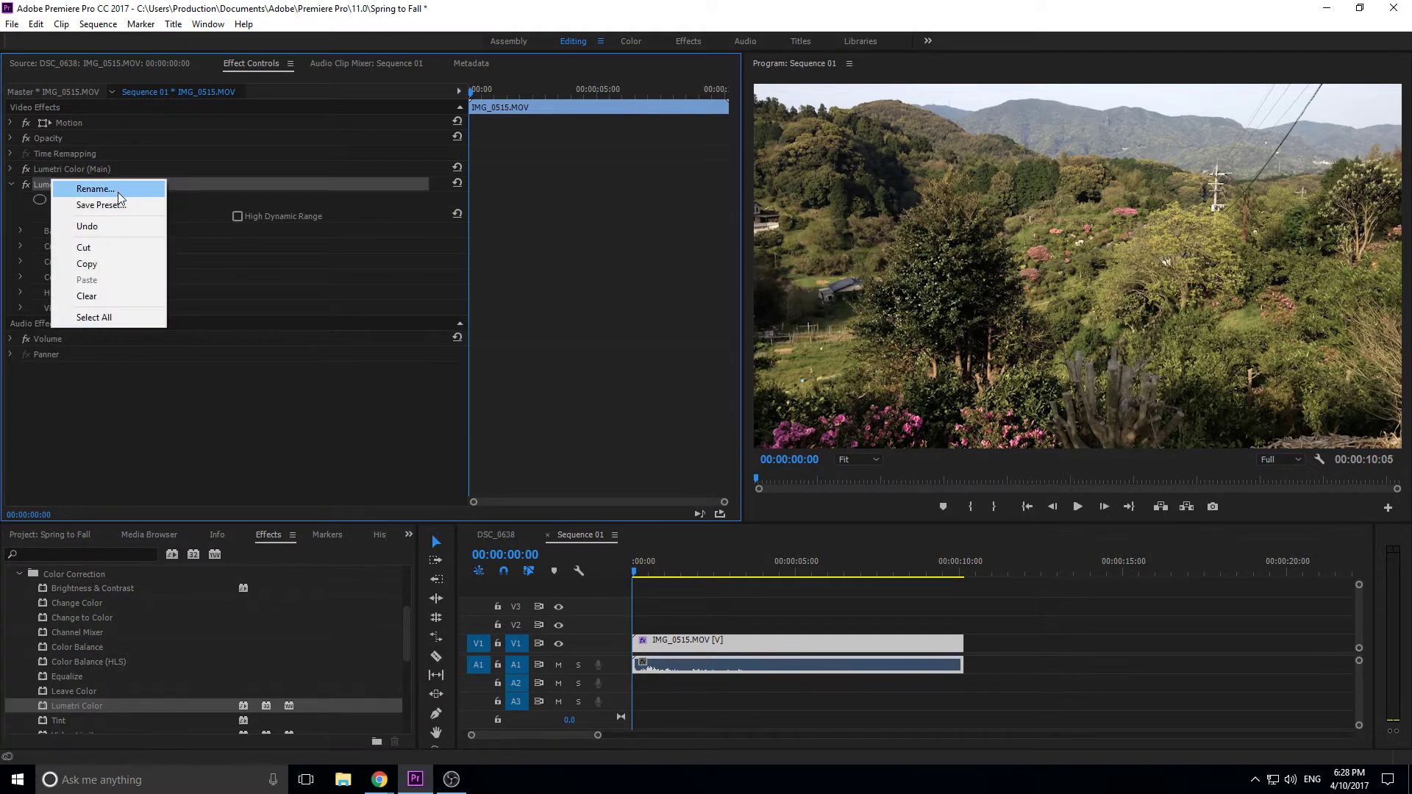
click(118, 193)
text(Background)
key(Return)
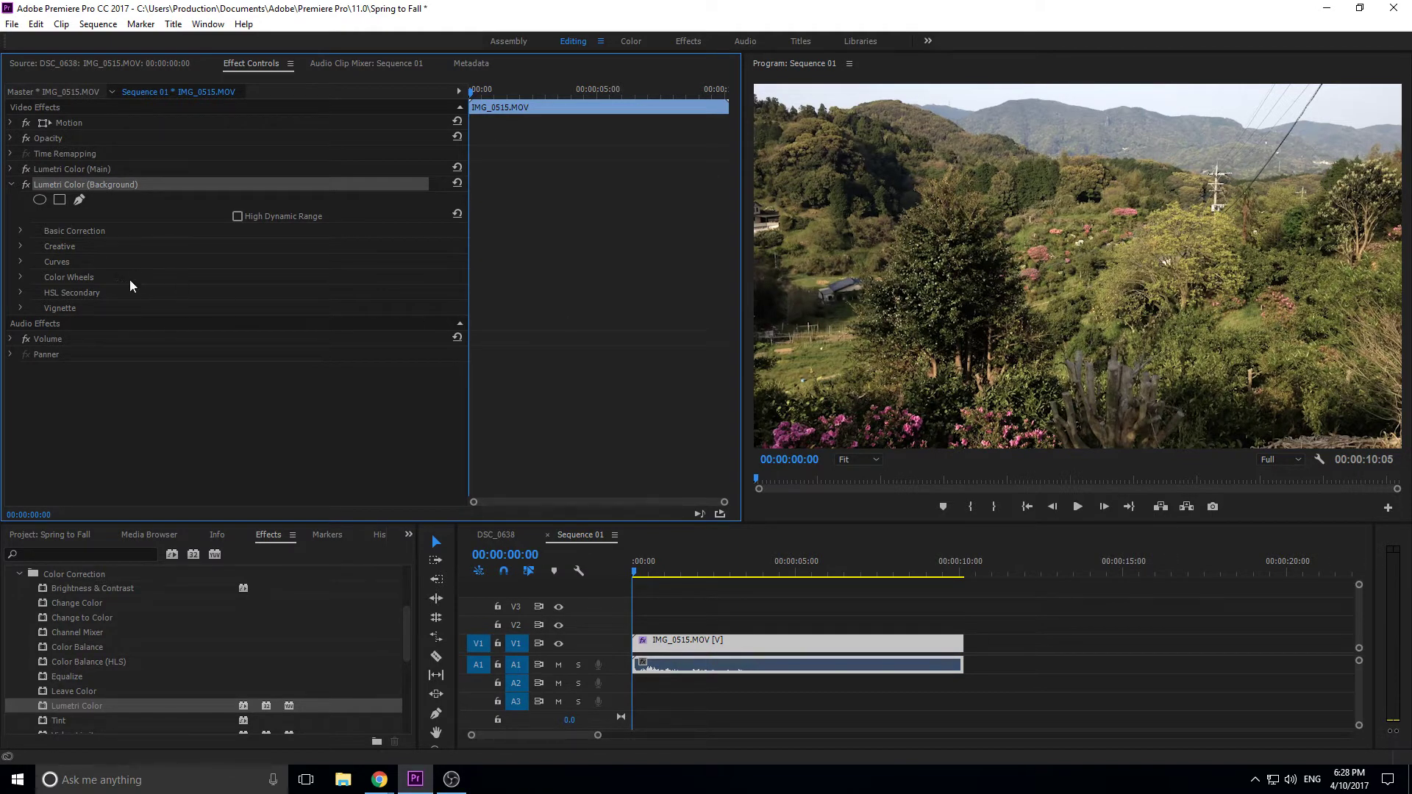
Step: In Background's HSL Secondary, sample the hillside foliage colour with the Set color eyedropper
click(24, 293)
scroll(23, 297, down, 3)
scroll(22, 305, up, 1)
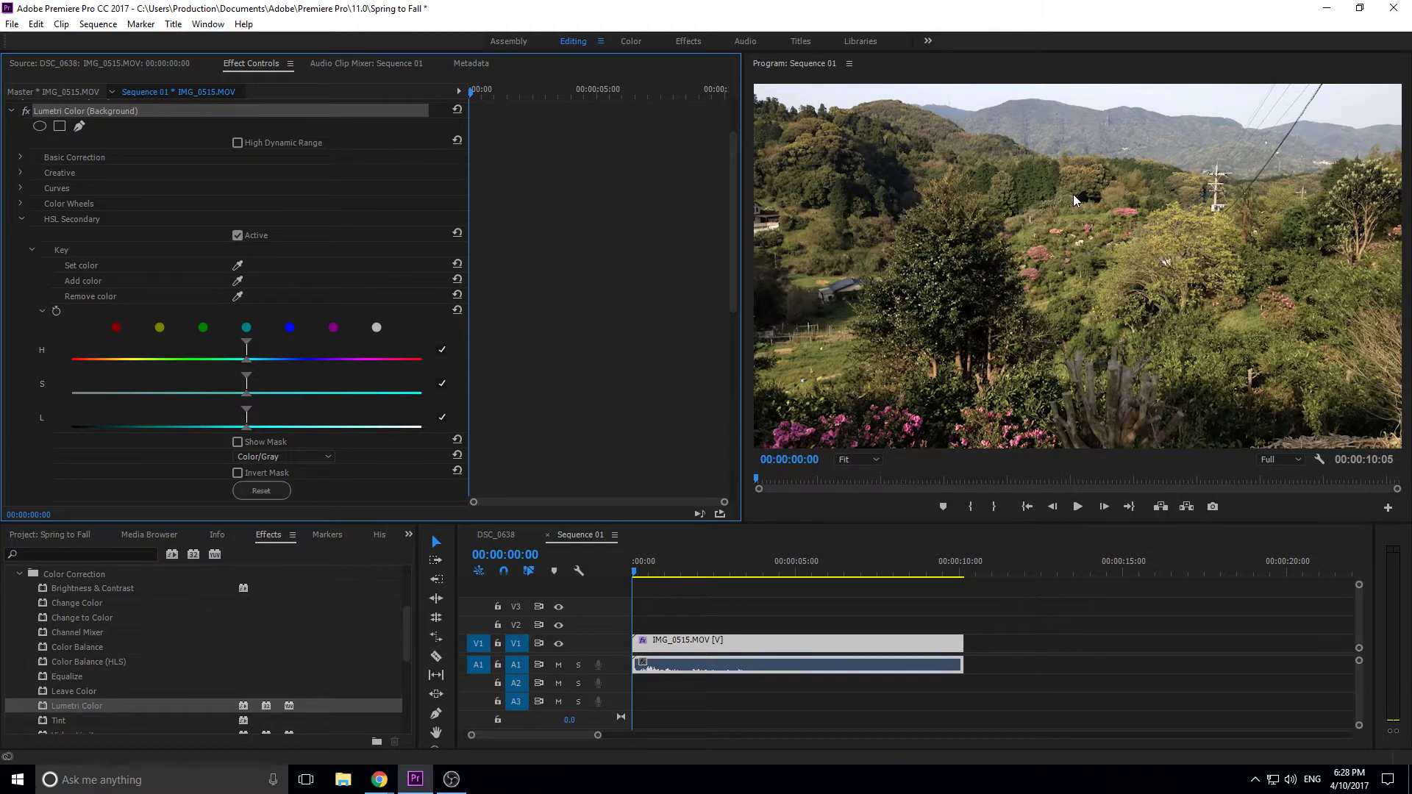
click(246, 327)
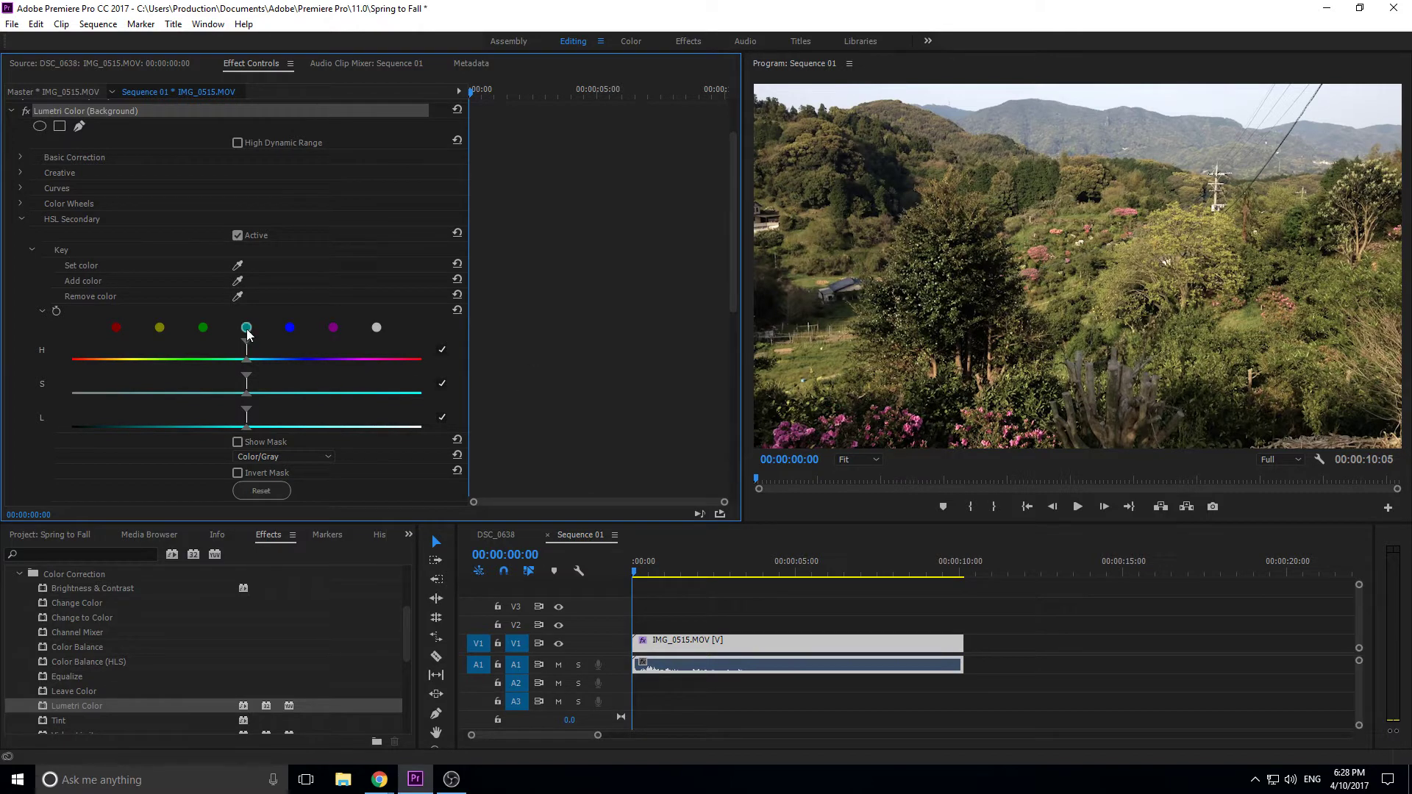
click(238, 265)
click(1090, 170)
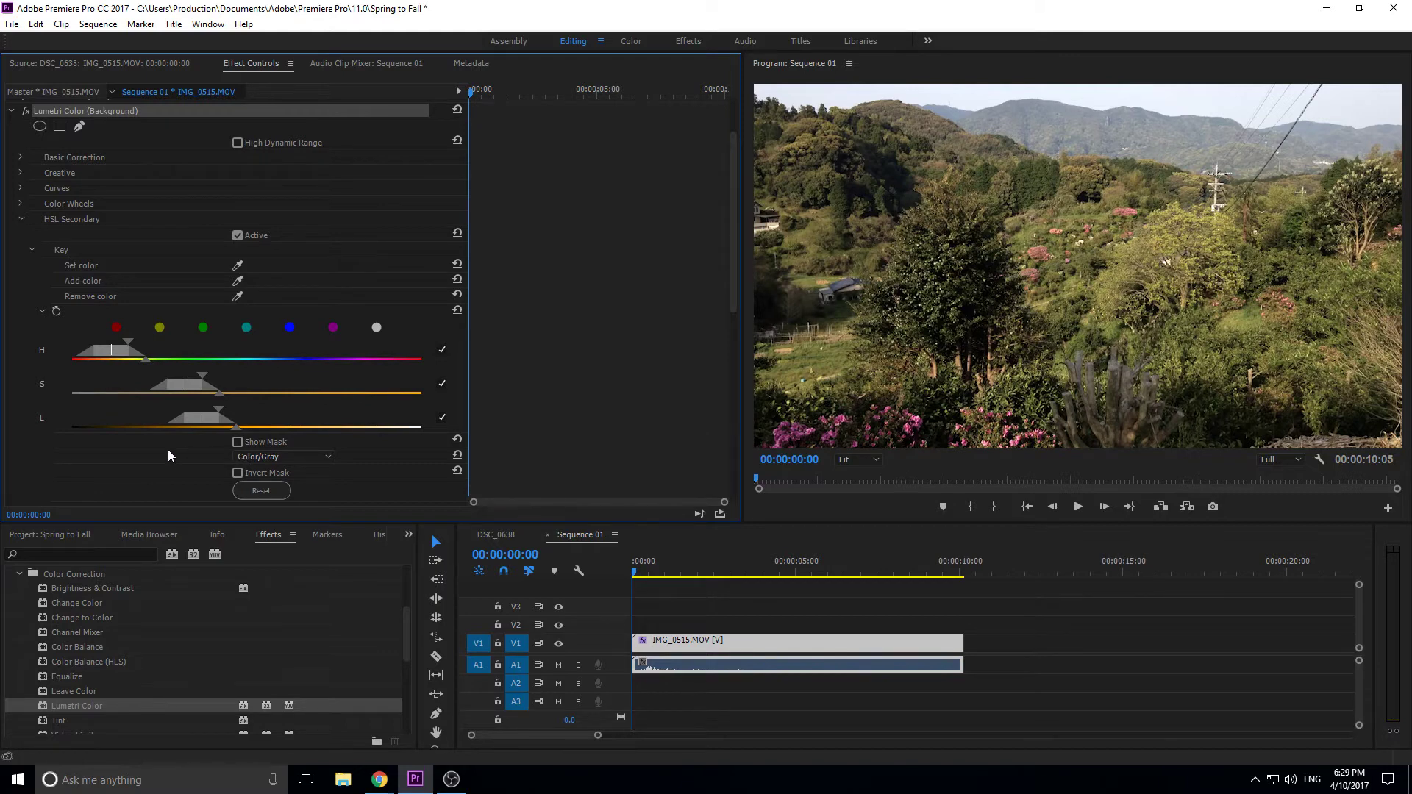
scroll(168, 455, down, 1)
Step: Preview the Background key as a mask and narrow its saturation range
click(237, 398)
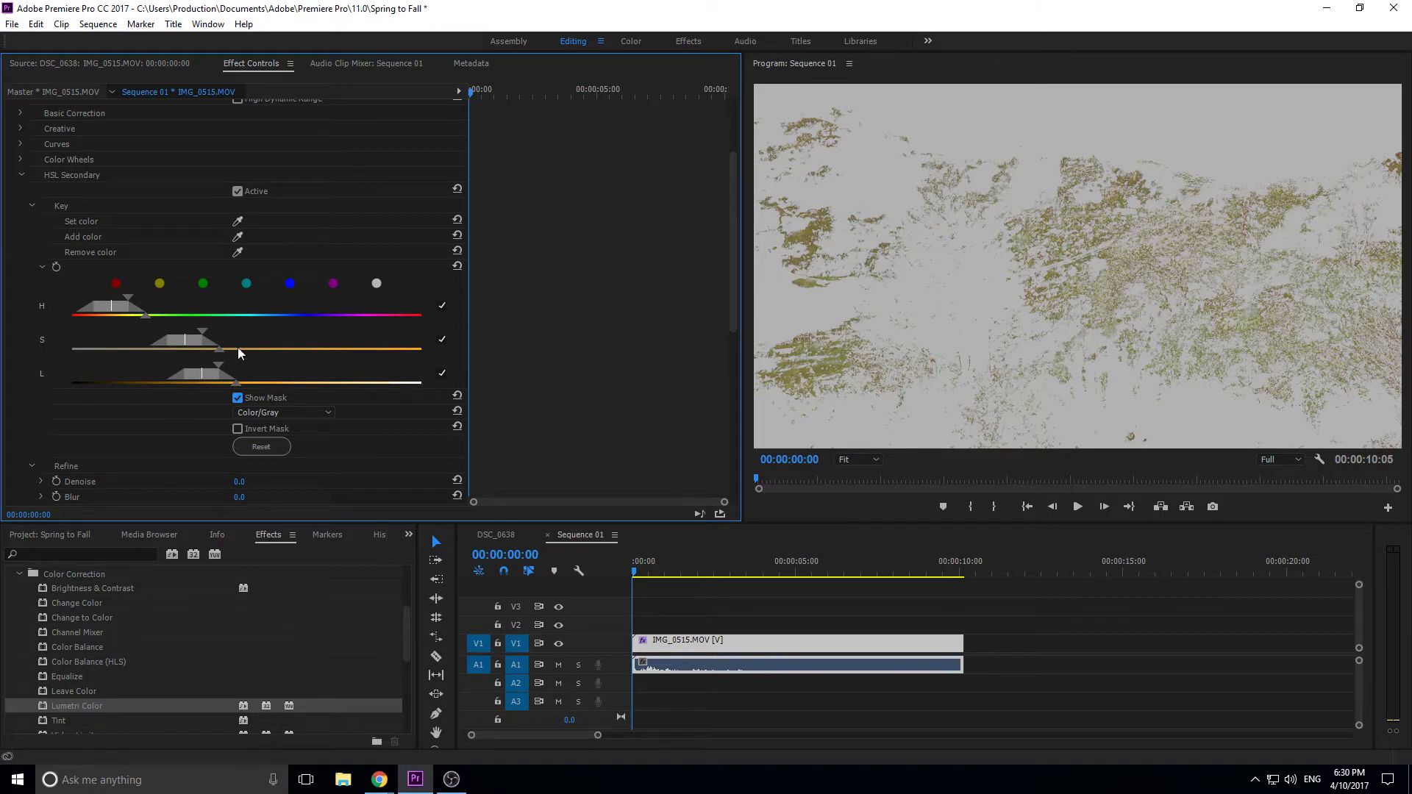
drag(203, 346, 169, 349)
click(237, 398)
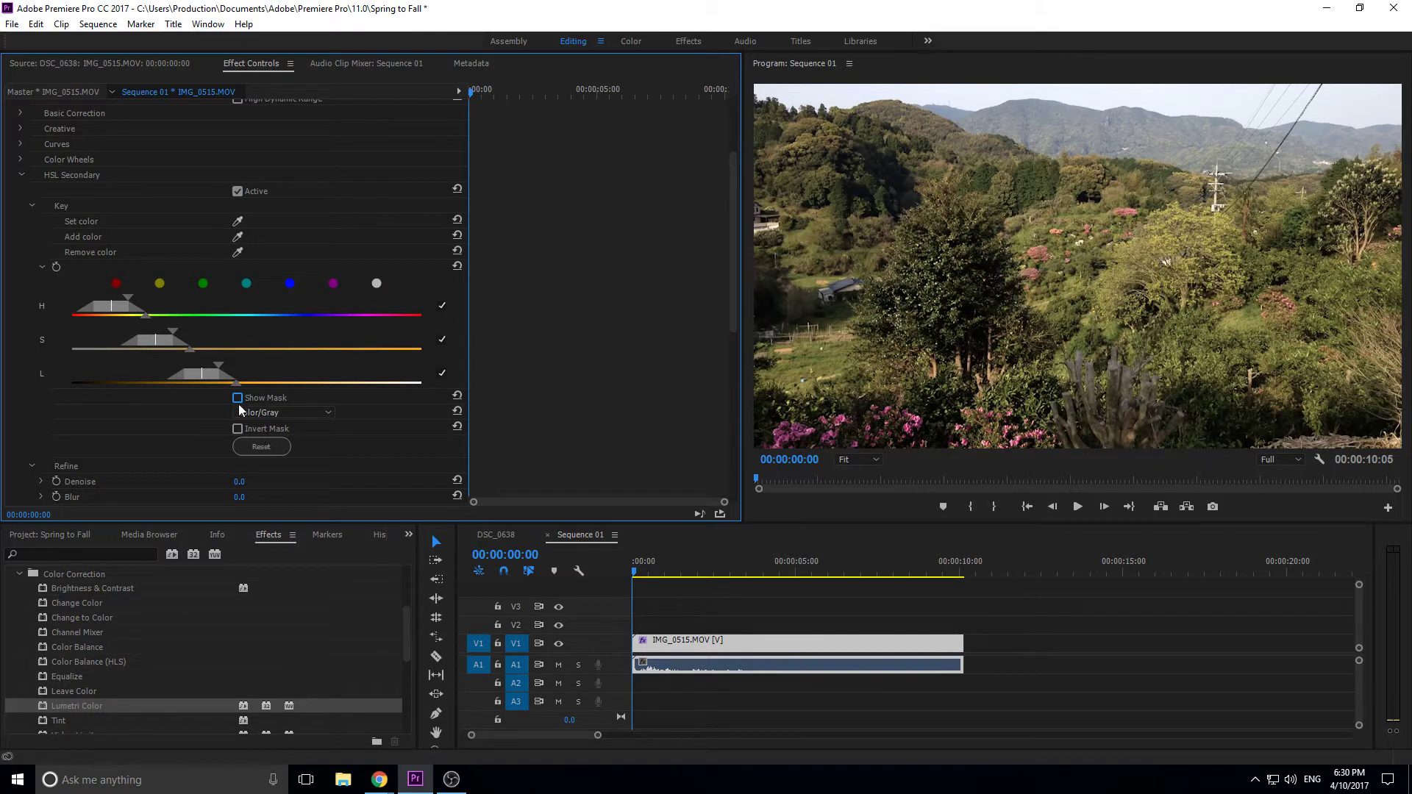
click(237, 398)
Step: Compare the mask with the normal picture, widen the saturation range, and turn Show Mask off
click(236, 397)
click(237, 398)
click(237, 398)
click(237, 398)
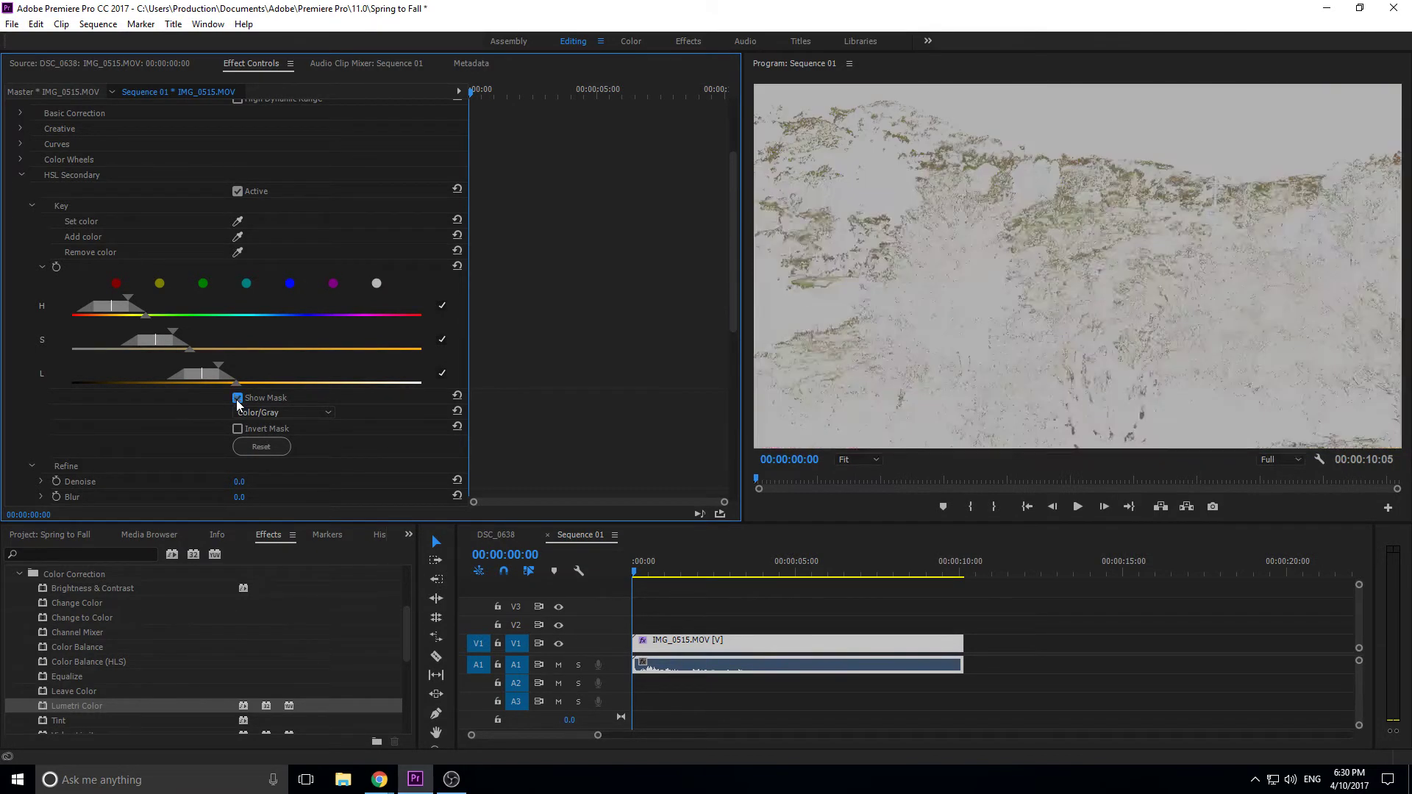
click(237, 398)
click(236, 398)
click(237, 399)
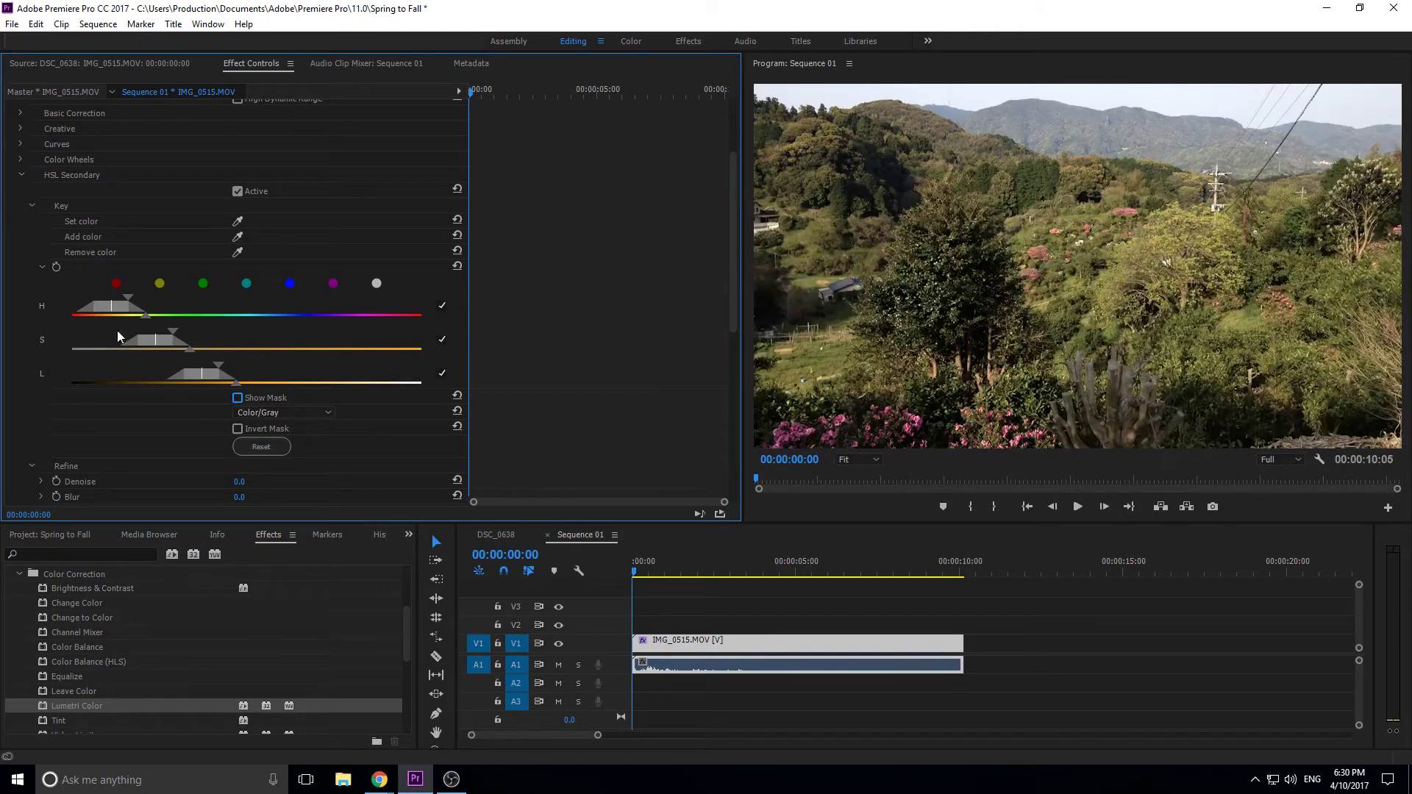
drag(165, 340, 226, 376)
click(237, 398)
Step: Tint the keyed foliage toward red-orange, then ease it to orange-yellow via the Correction wheel
scroll(152, 358, down, 6)
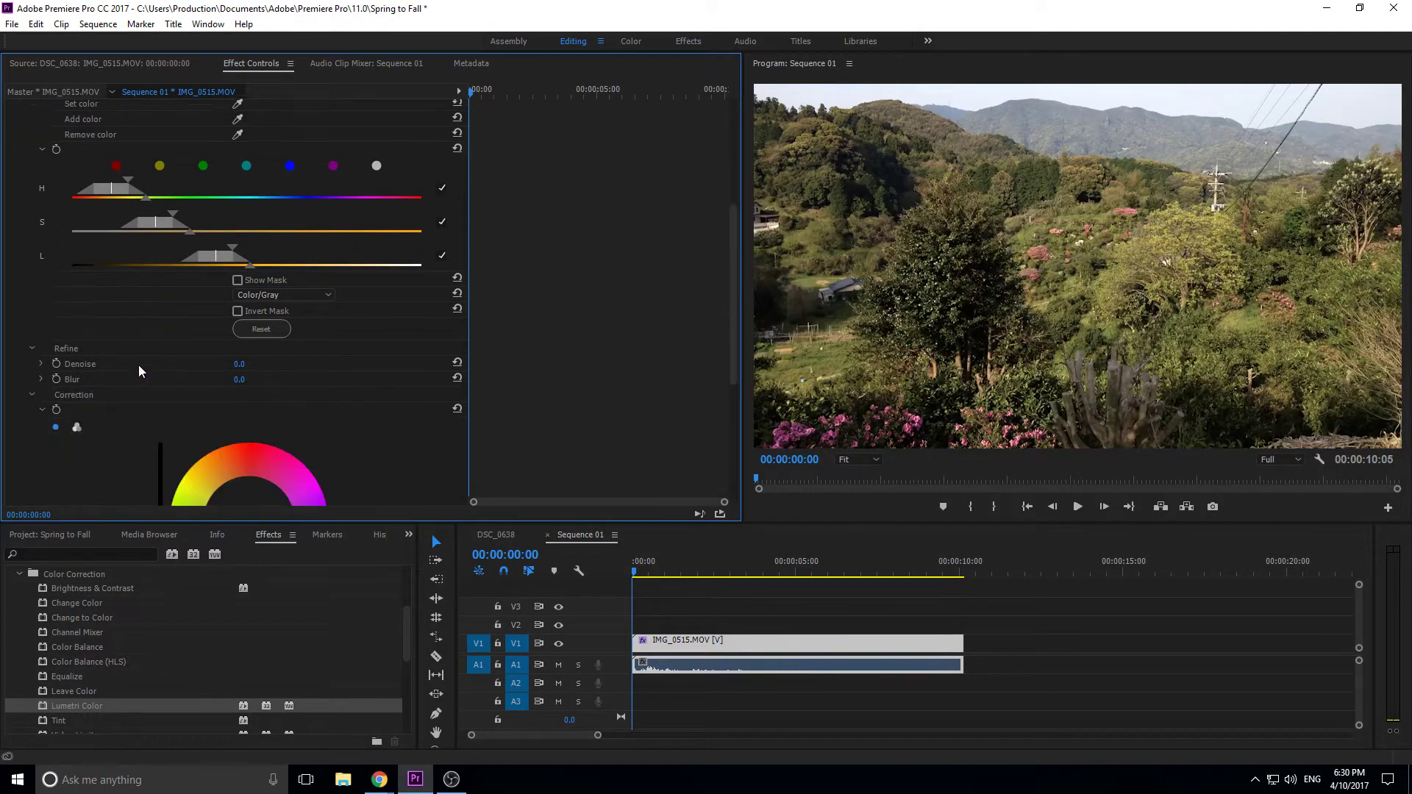
scroll(142, 355, down, 1)
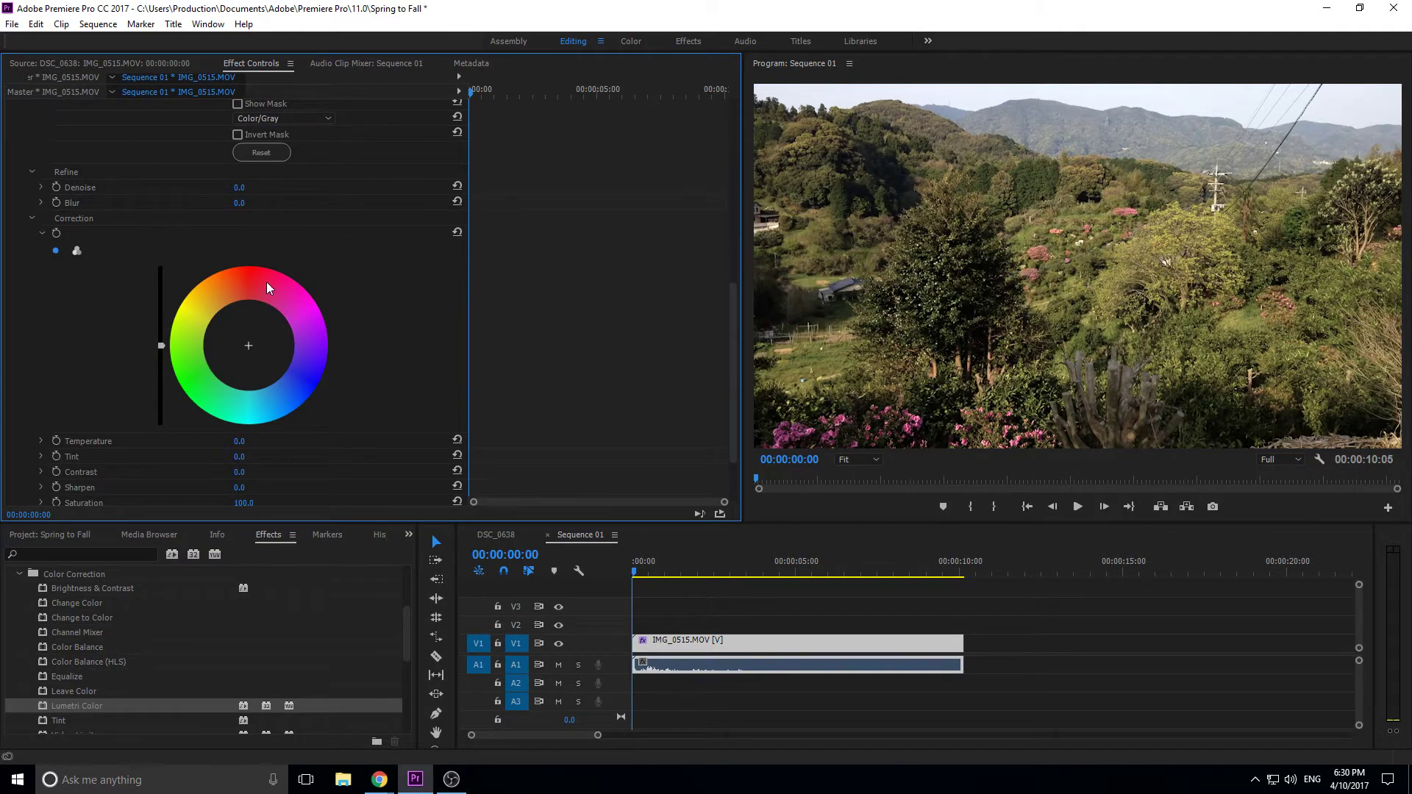
drag(258, 339, 248, 267)
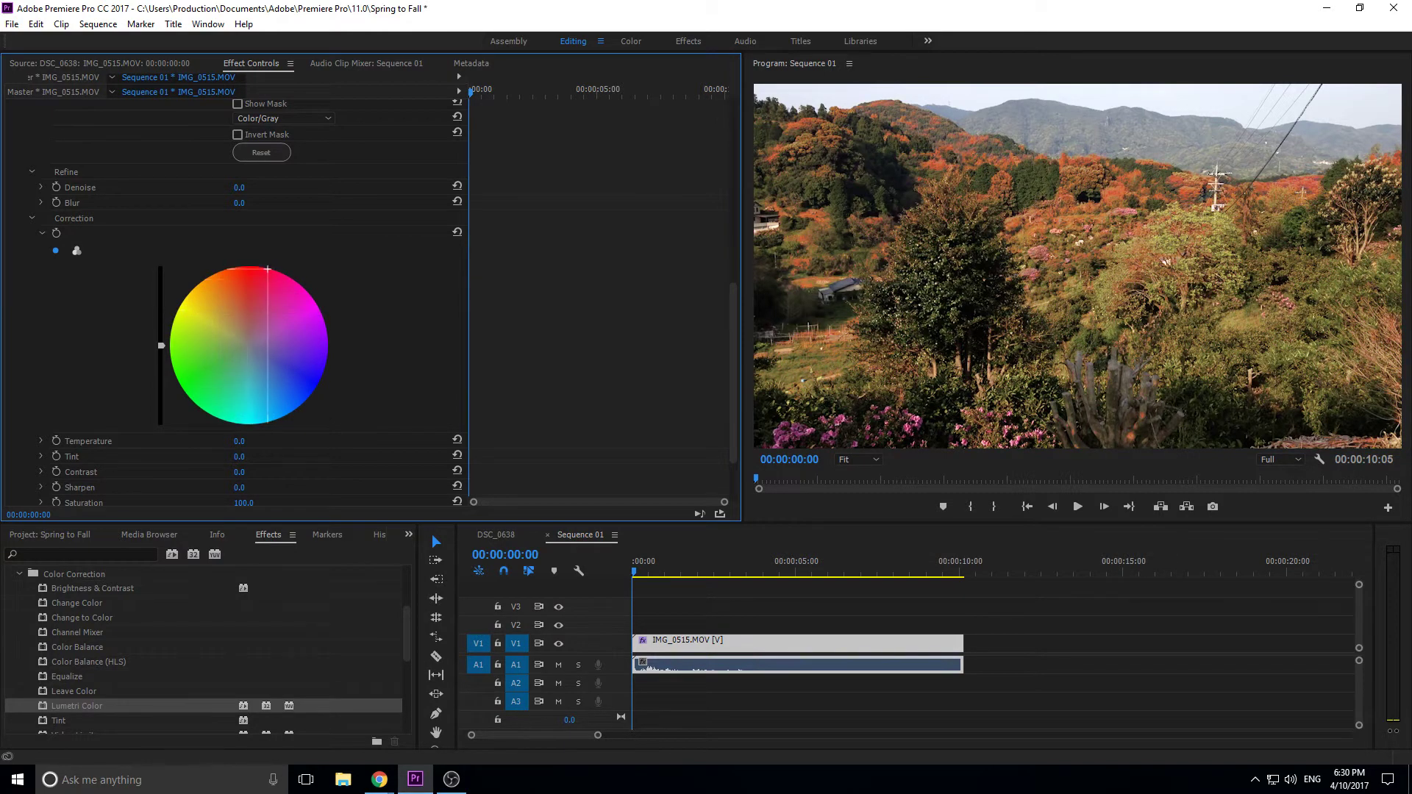
drag(268, 269, 233, 309)
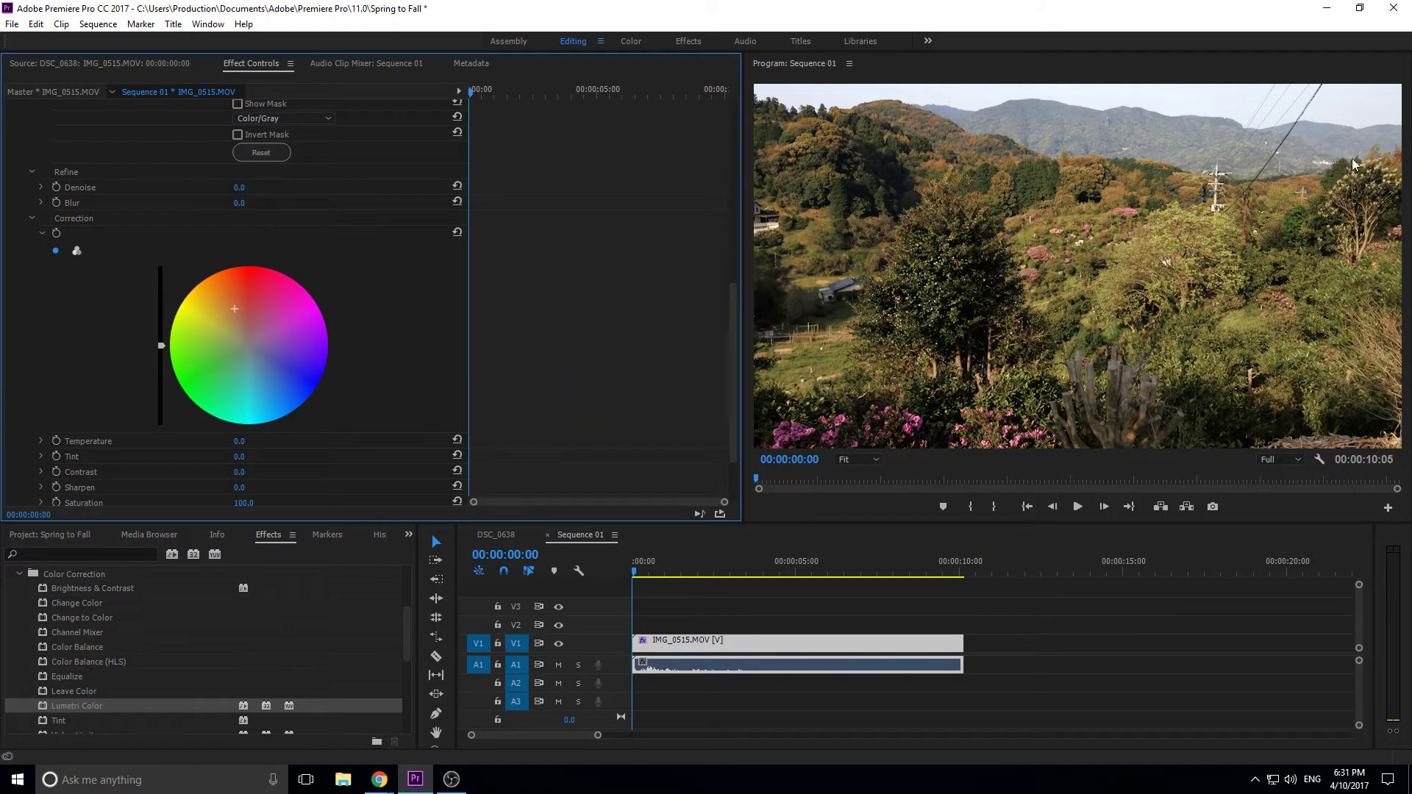
scroll(2, 342, up, 3)
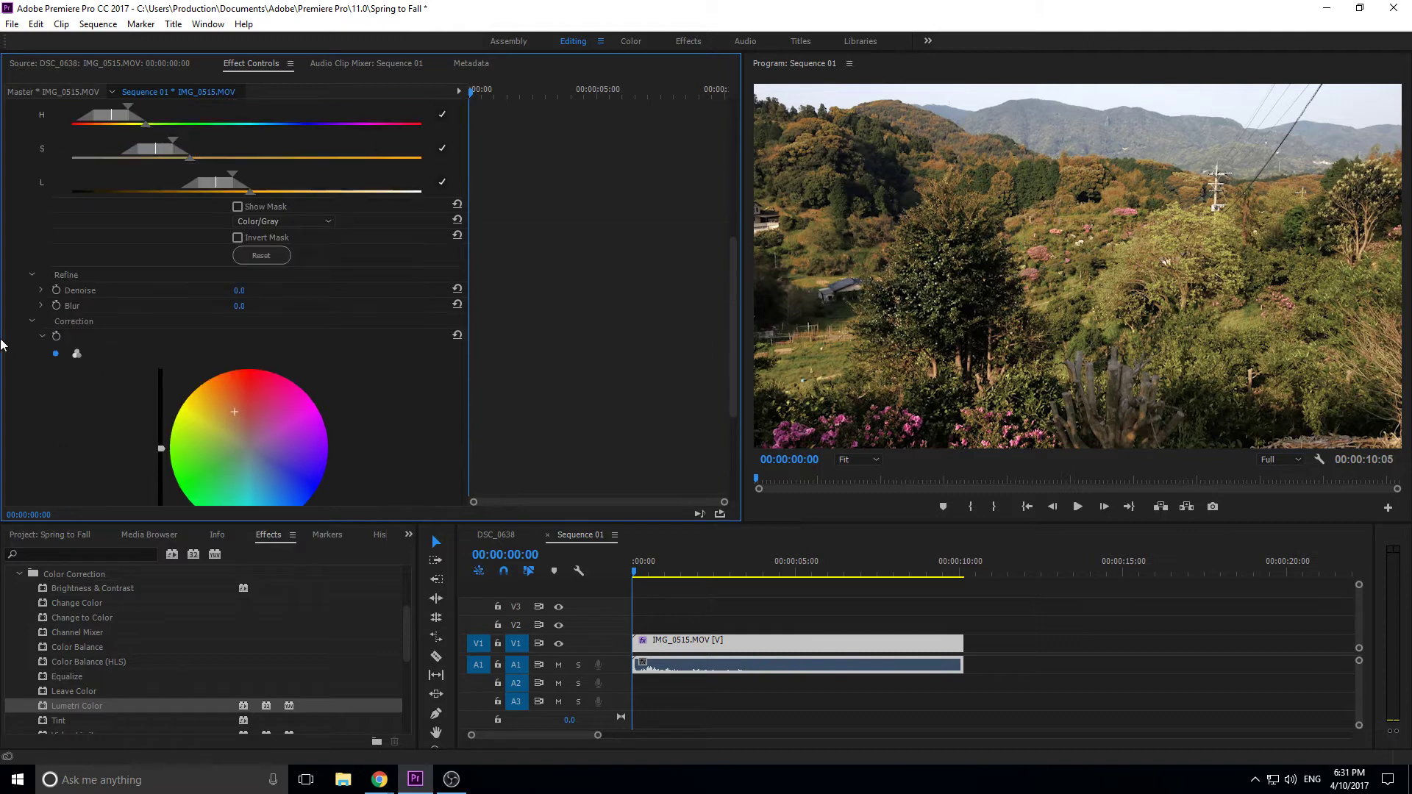
scroll(3, 323, up, 6)
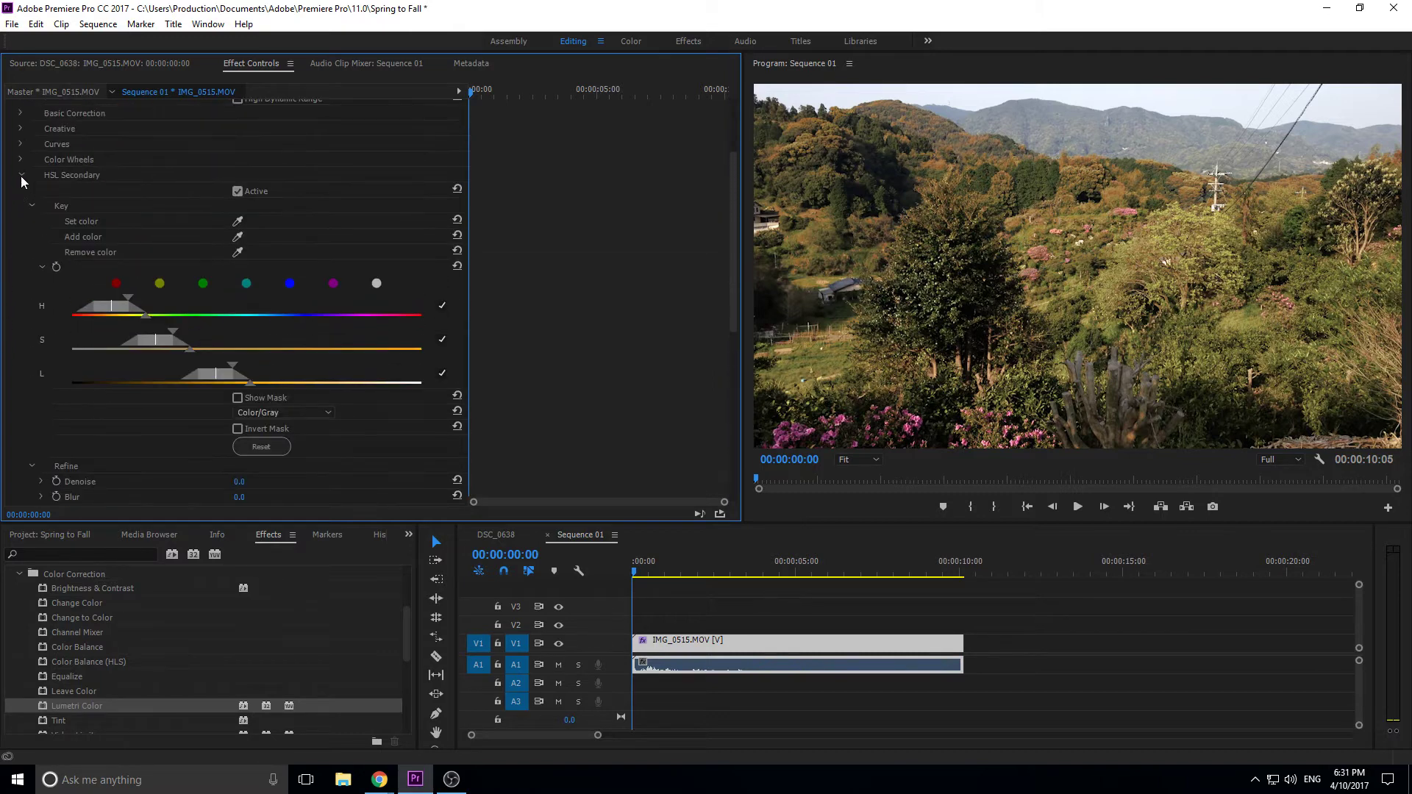
click(20, 189)
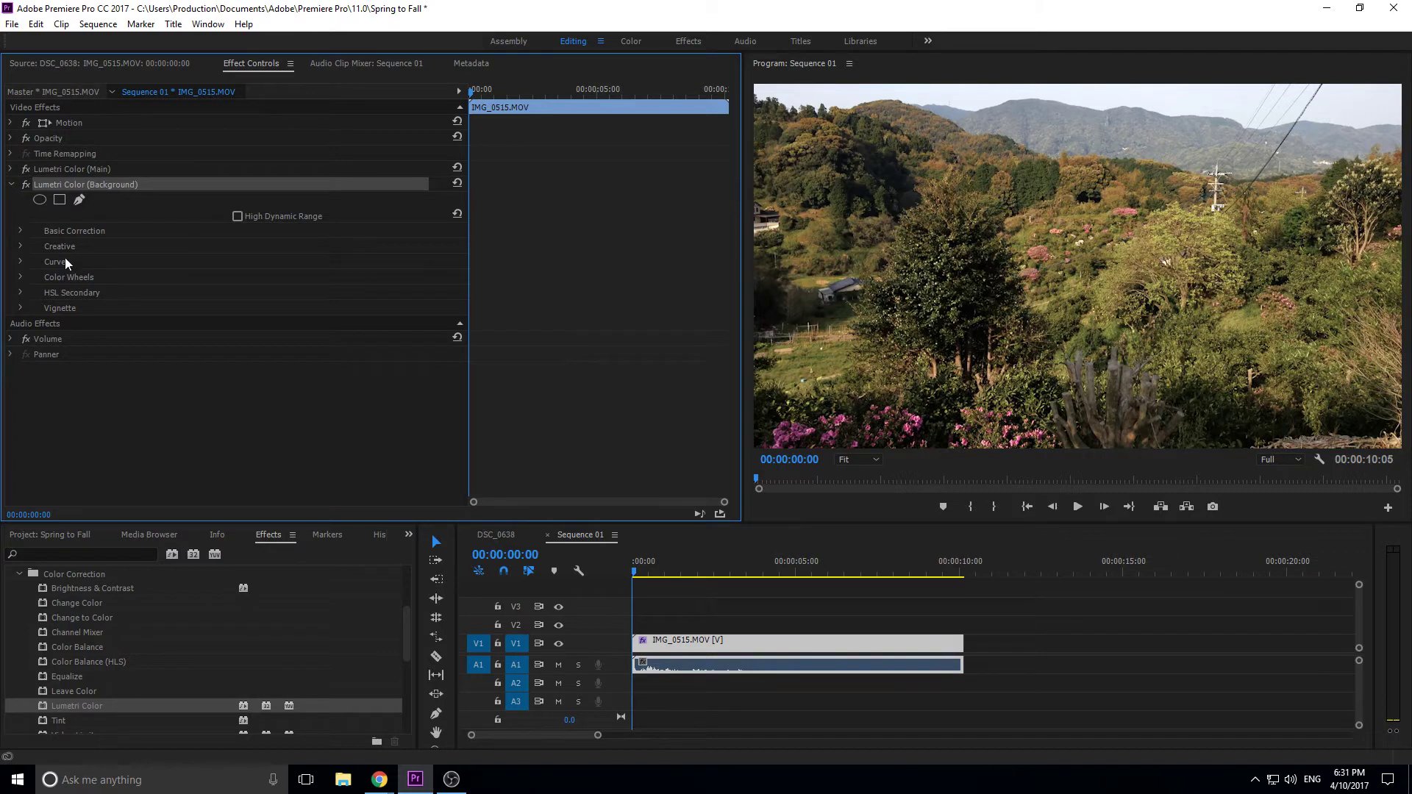
Step: Apply a third Lumetri Color effect to the clip and expand its HSL Secondary settings
drag(86, 708, 77, 315)
click(10, 185)
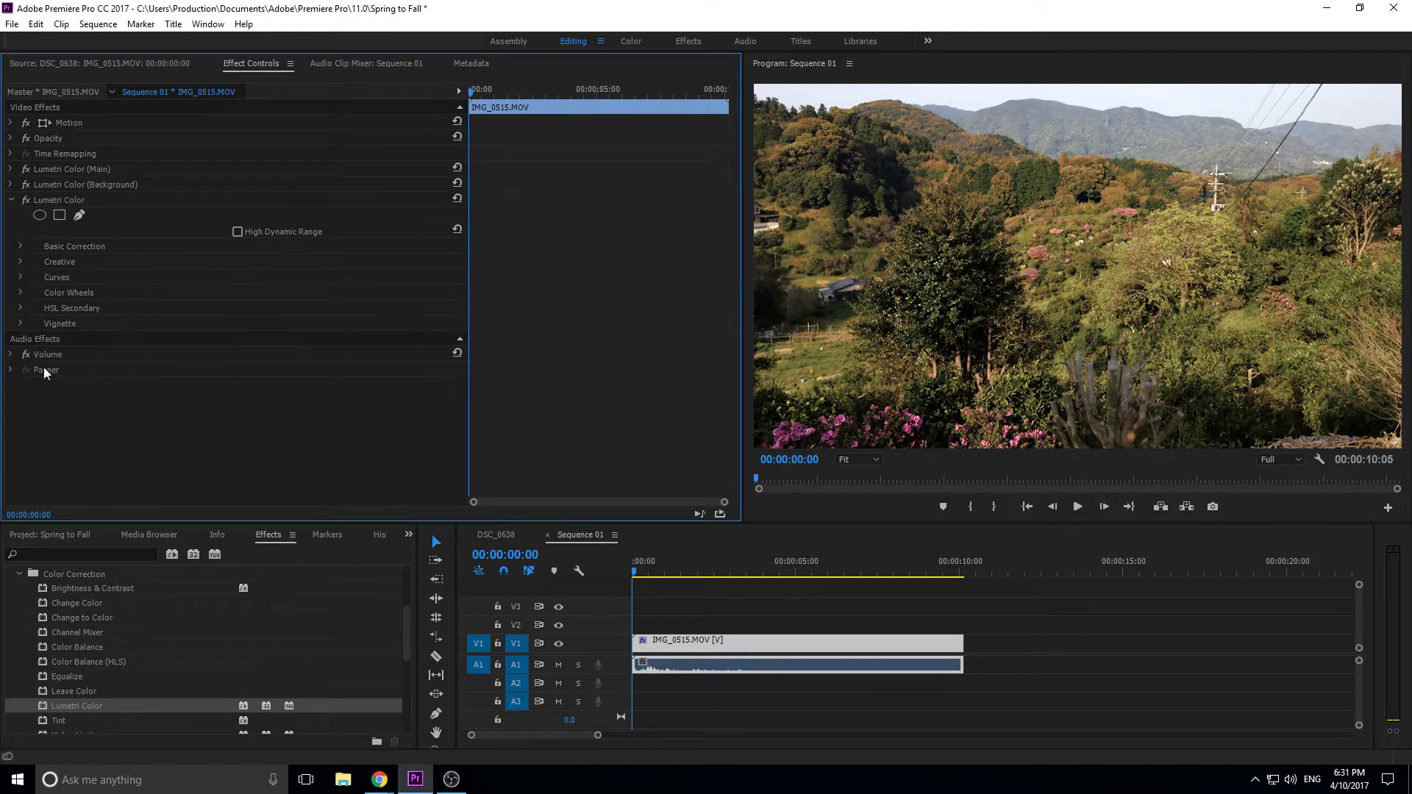
click(21, 308)
scroll(33, 389, down, 3)
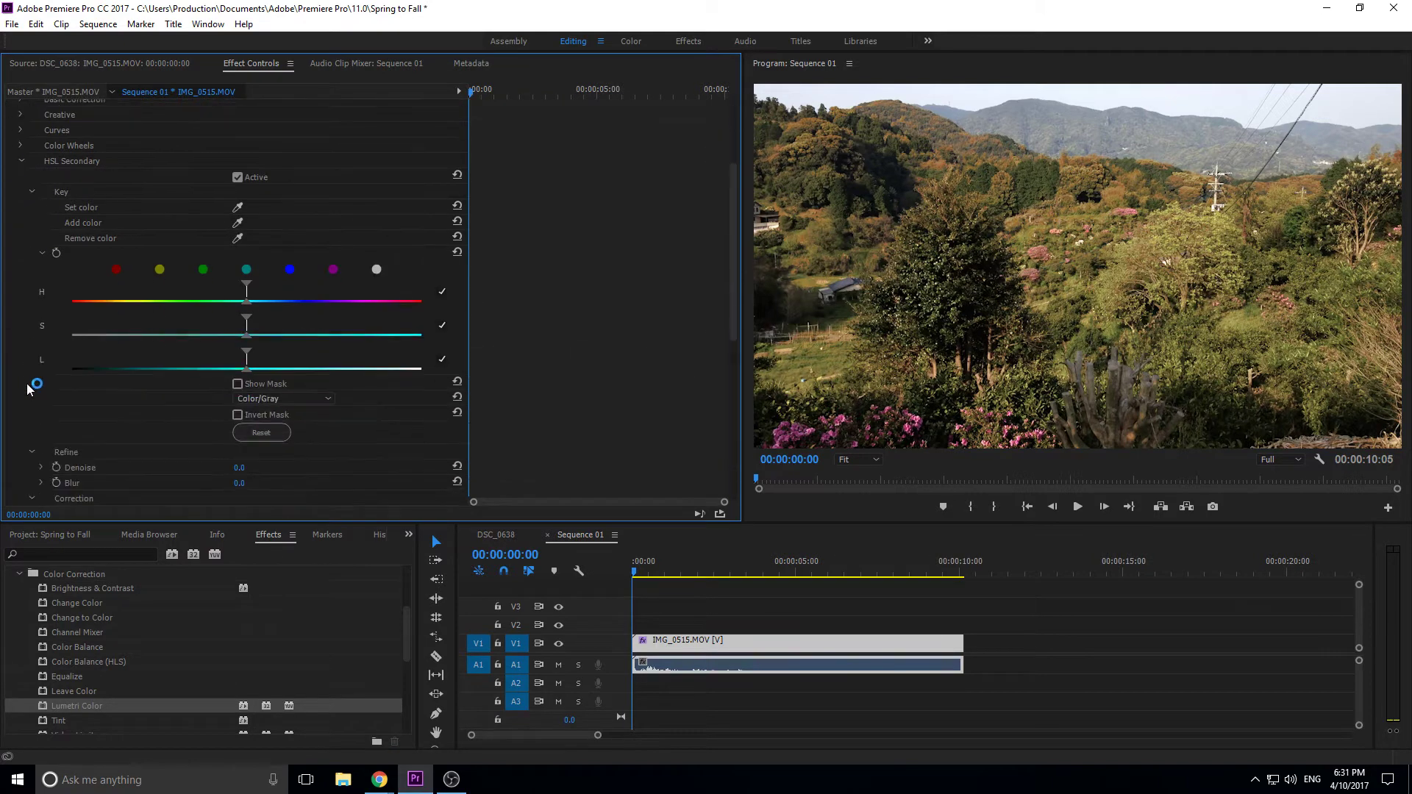
scroll(25, 388, up, 1)
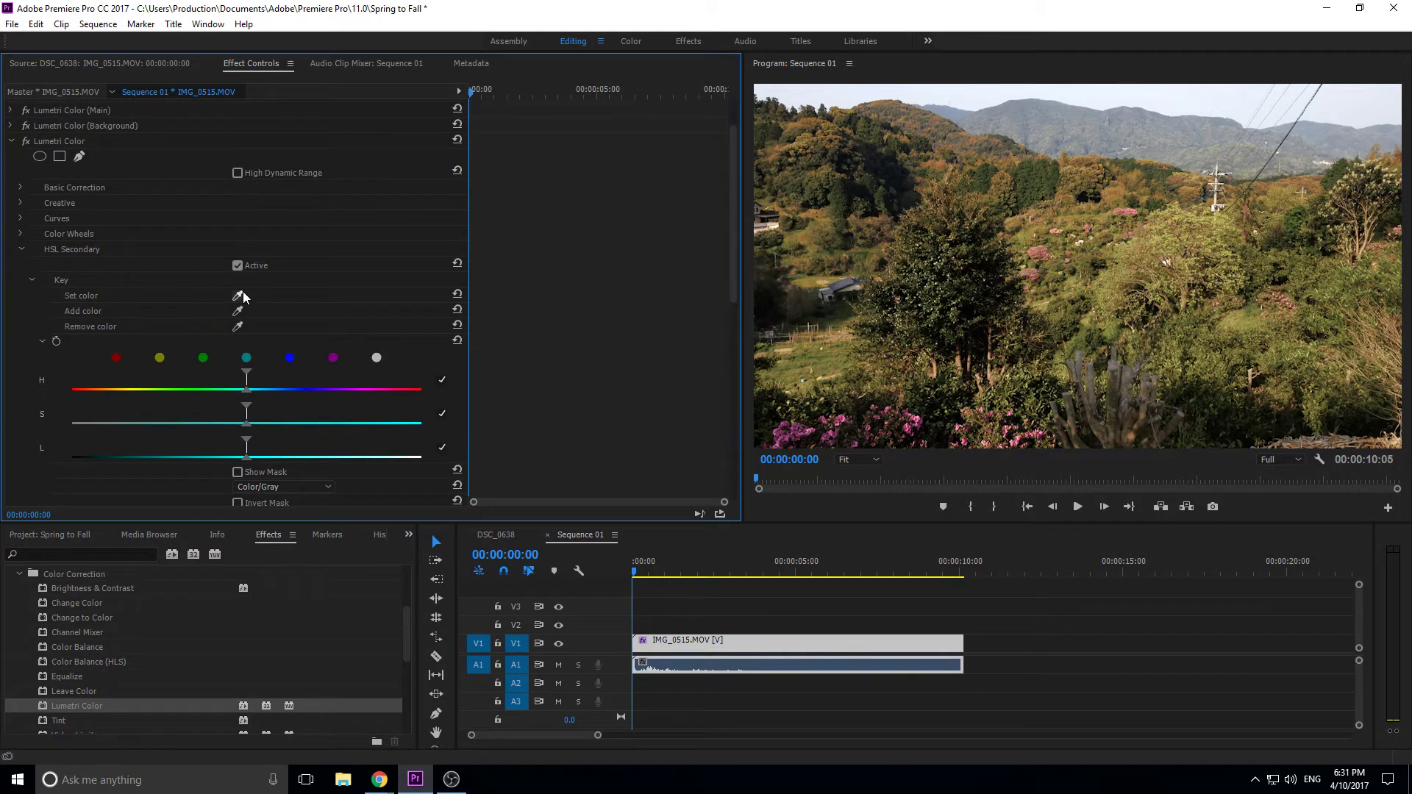
Step: Rename the new Lumetri Color effect to 'Background -Green'
right_click(51, 144)
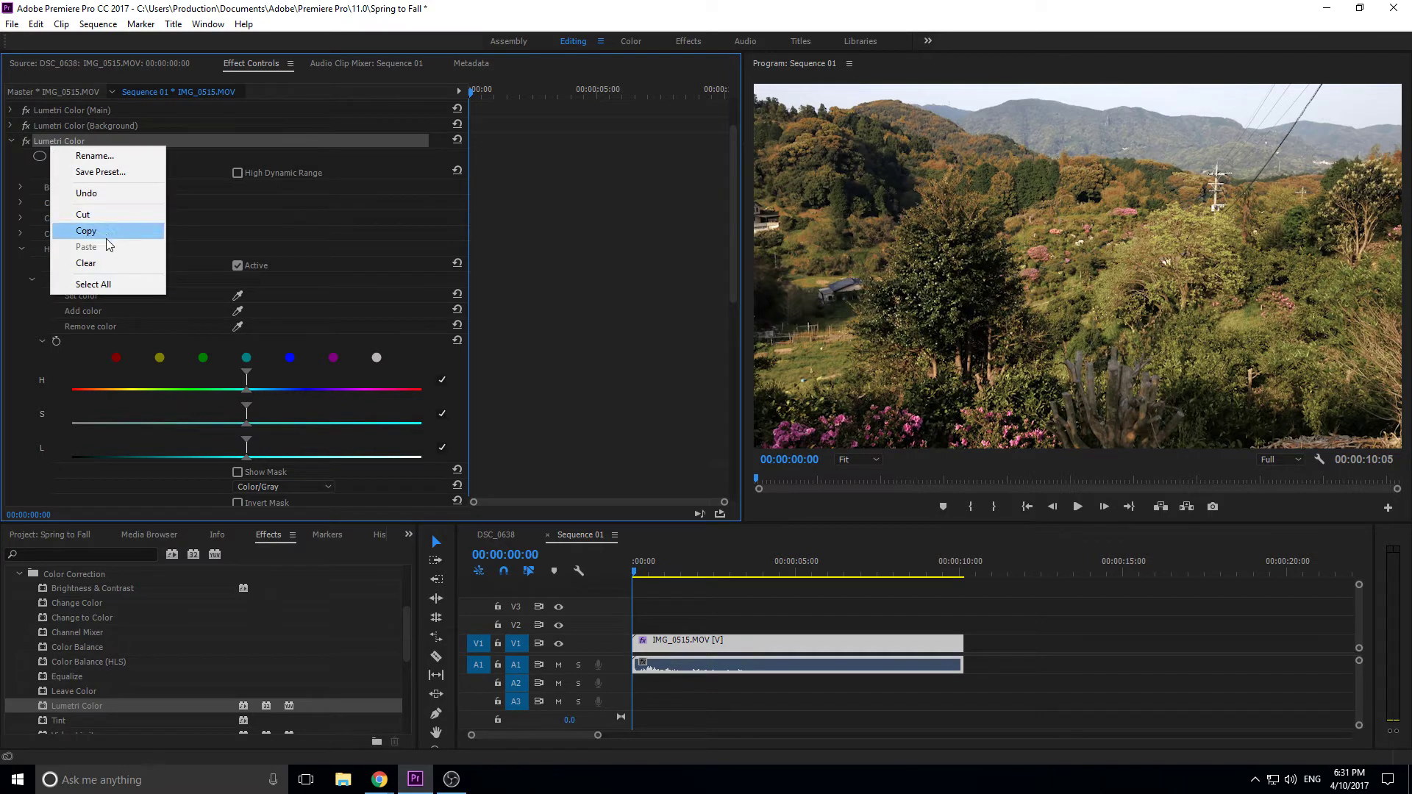
click(110, 160)
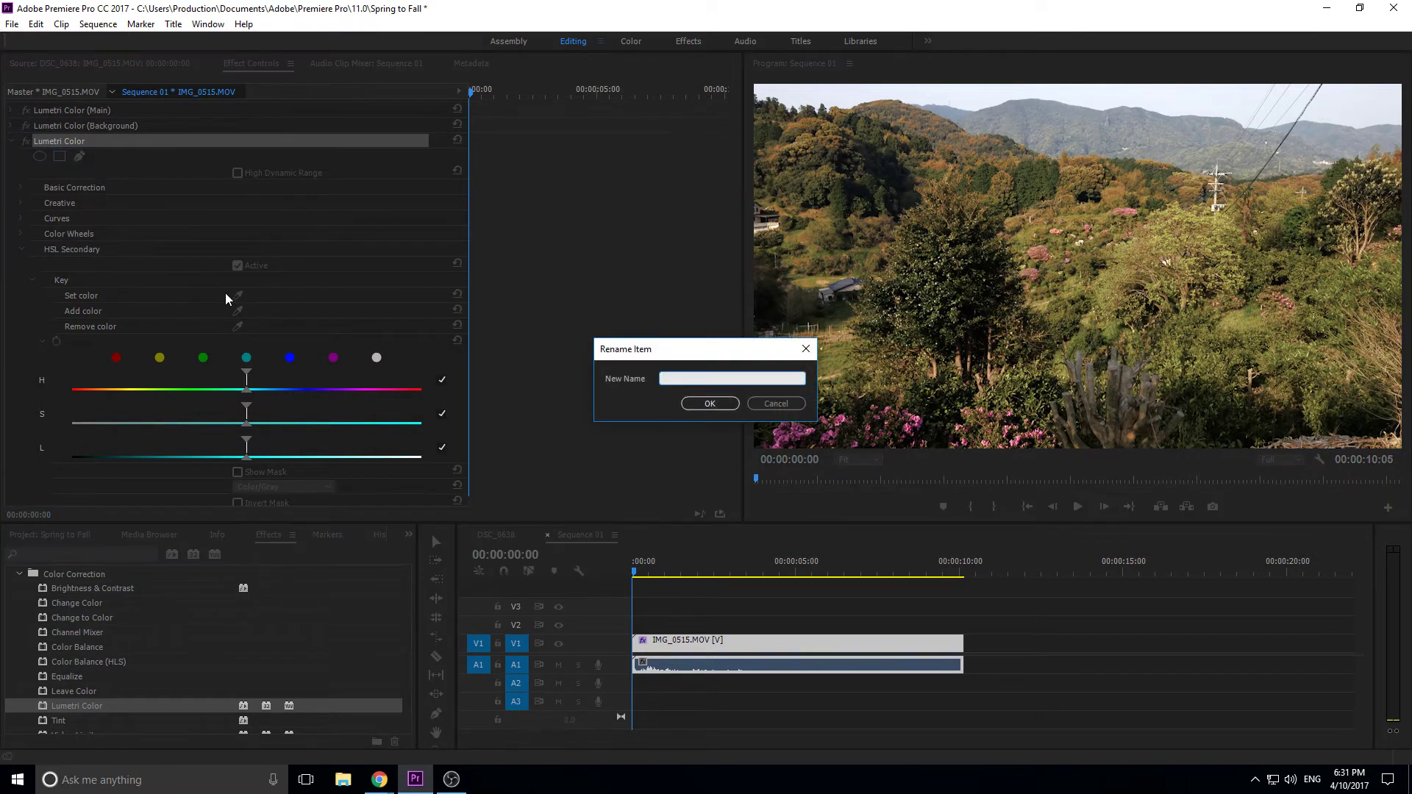
text(Background -Green)
key(Return)
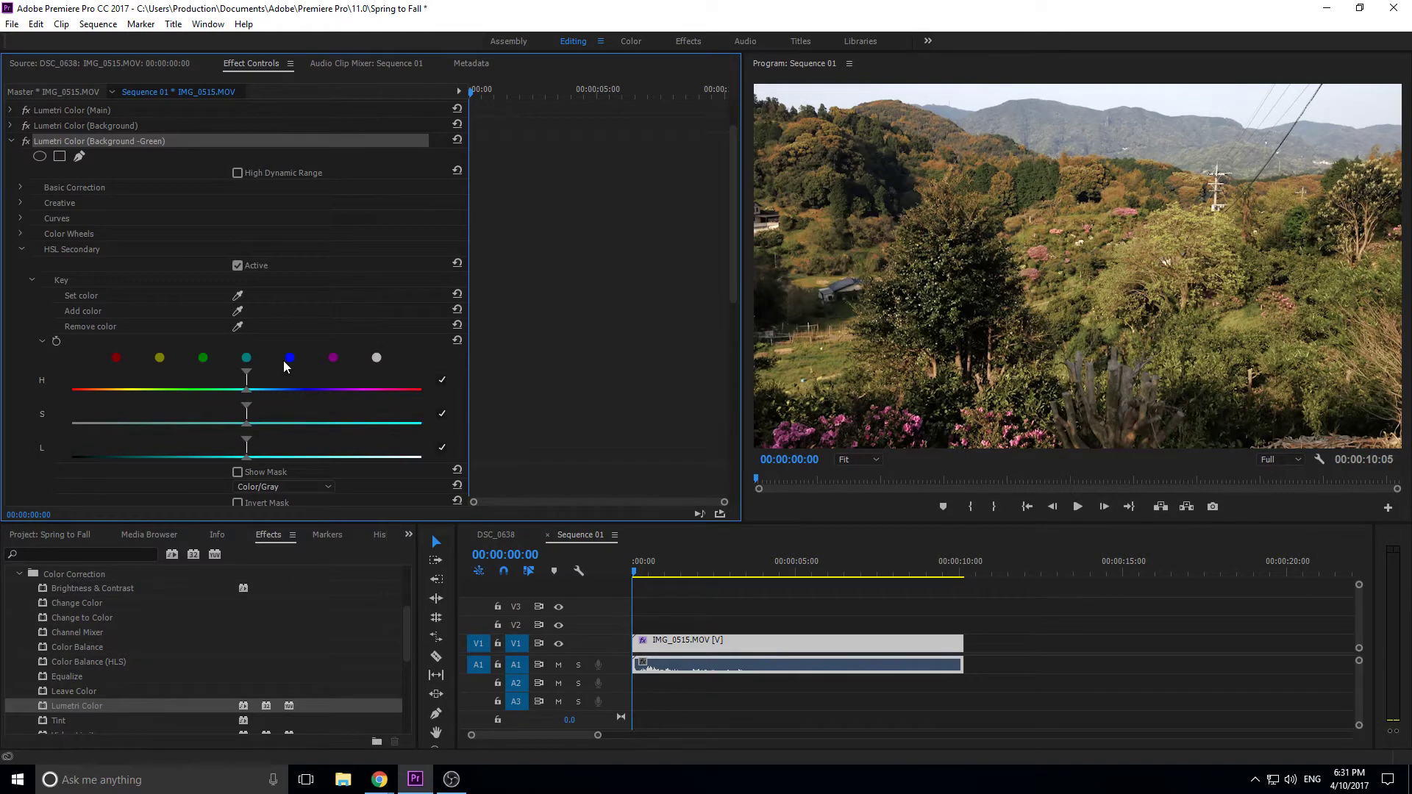
Step: Sample the green foliage as the HSL key colour and preview the key as a mask
click(240, 296)
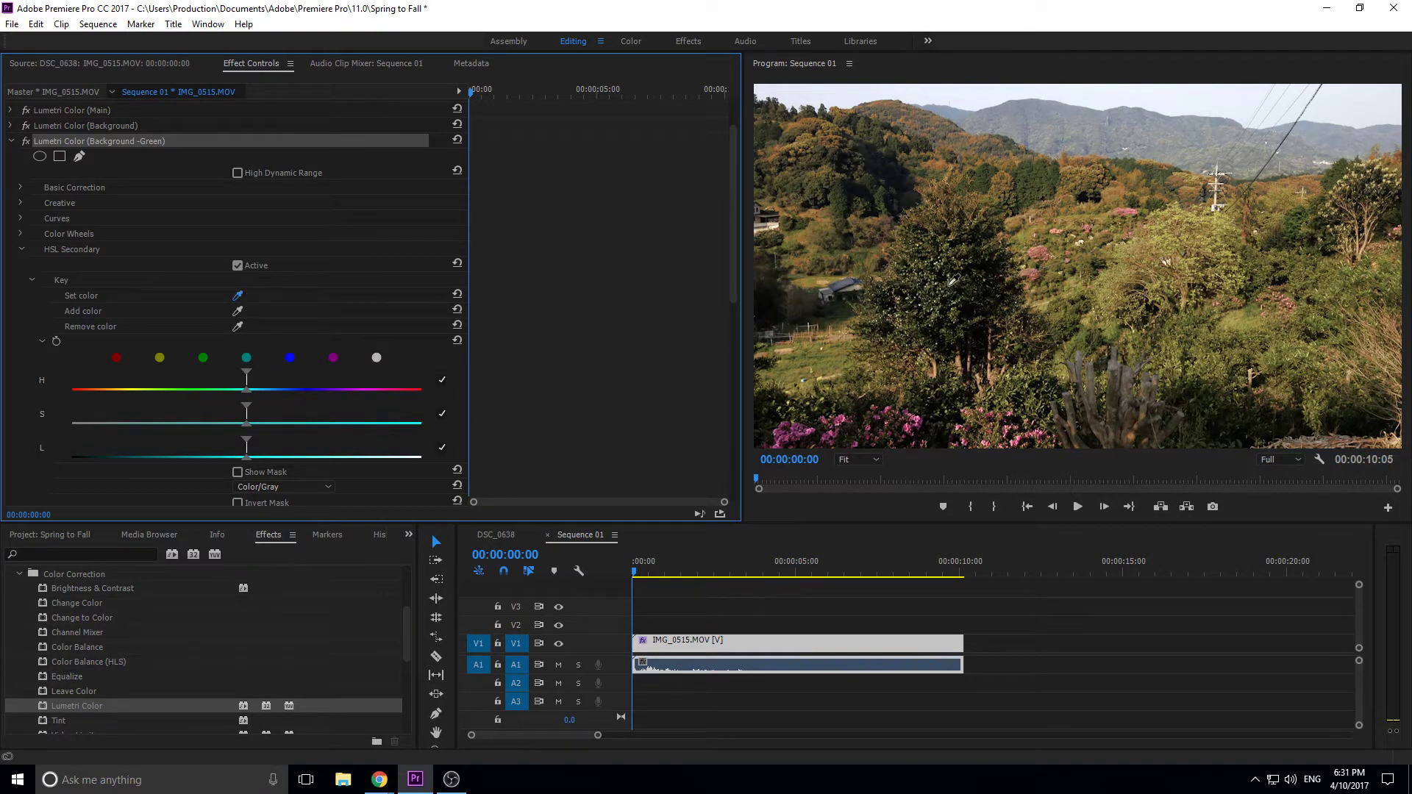
click(1042, 168)
scroll(225, 417, down, 1)
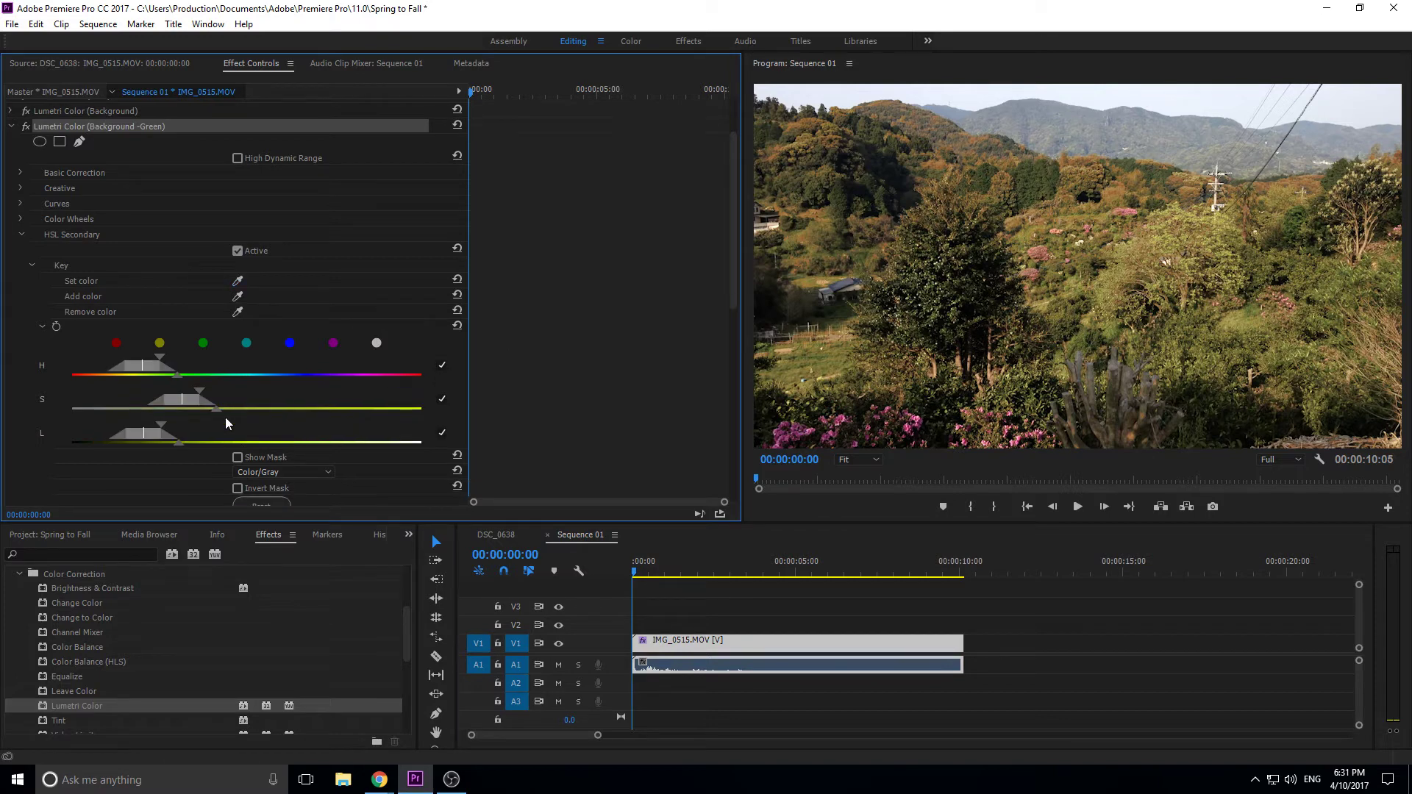
click(236, 456)
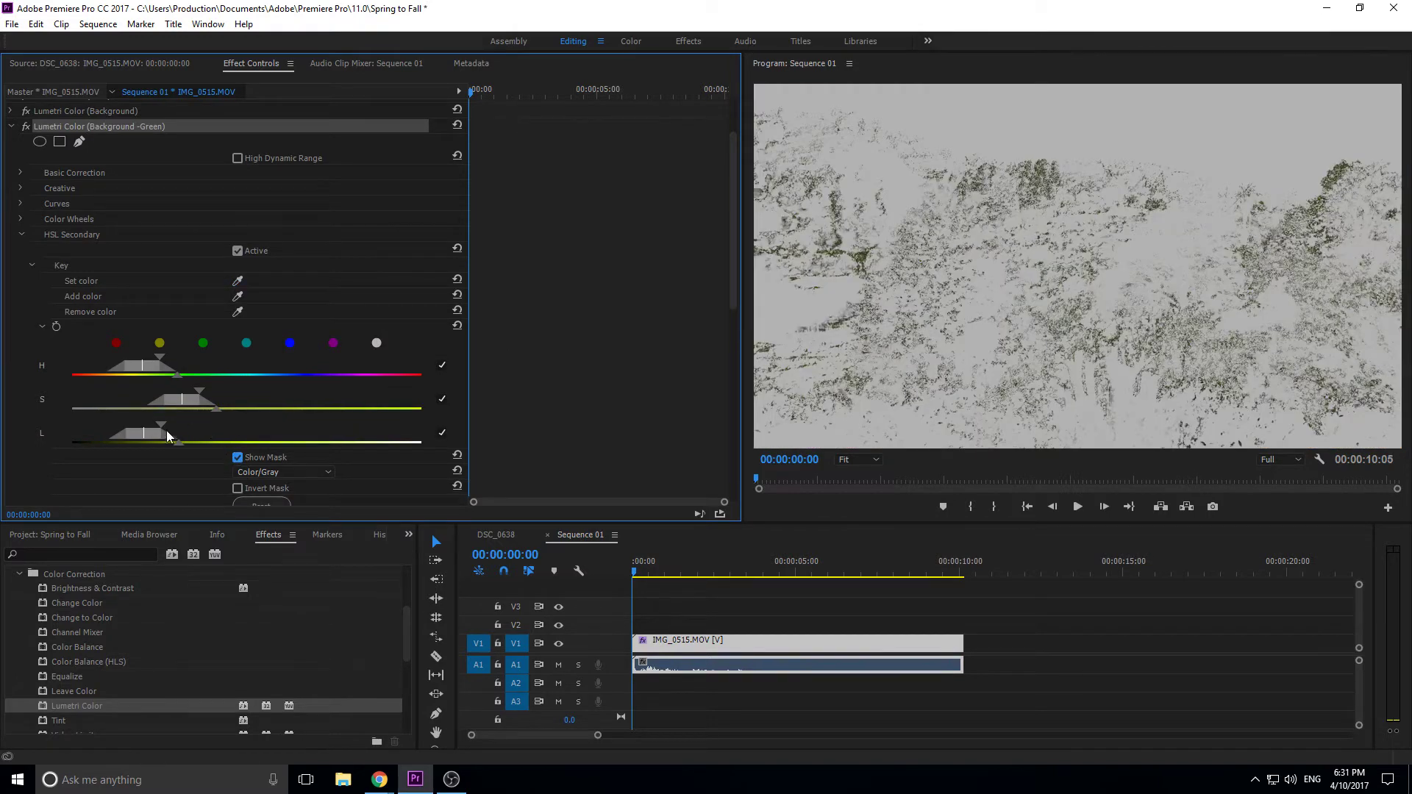
Step: Refine the key's luminance and saturation ranges to isolate the remaining green foliage
drag(162, 424, 180, 427)
scroll(122, 303, down, 2)
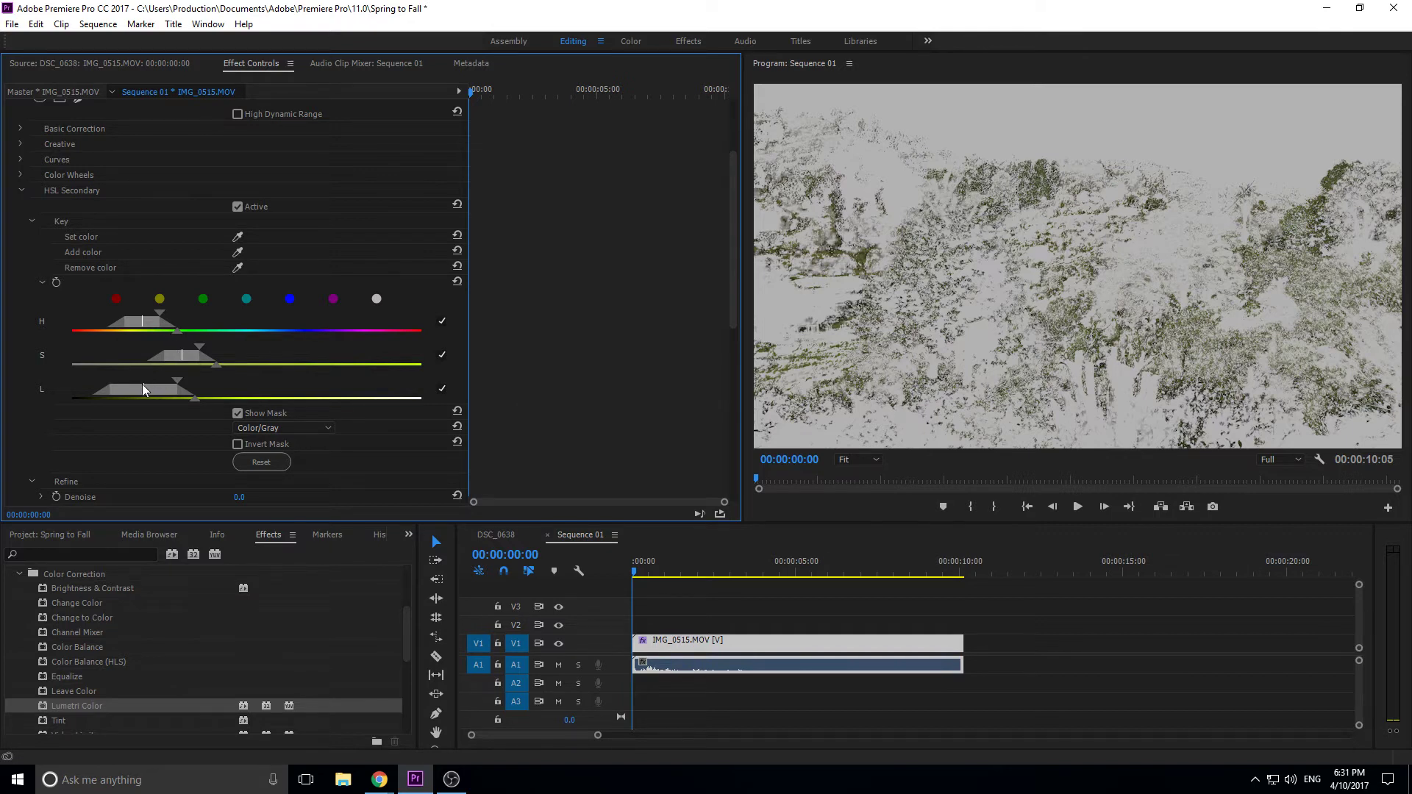
drag(217, 366, 299, 364)
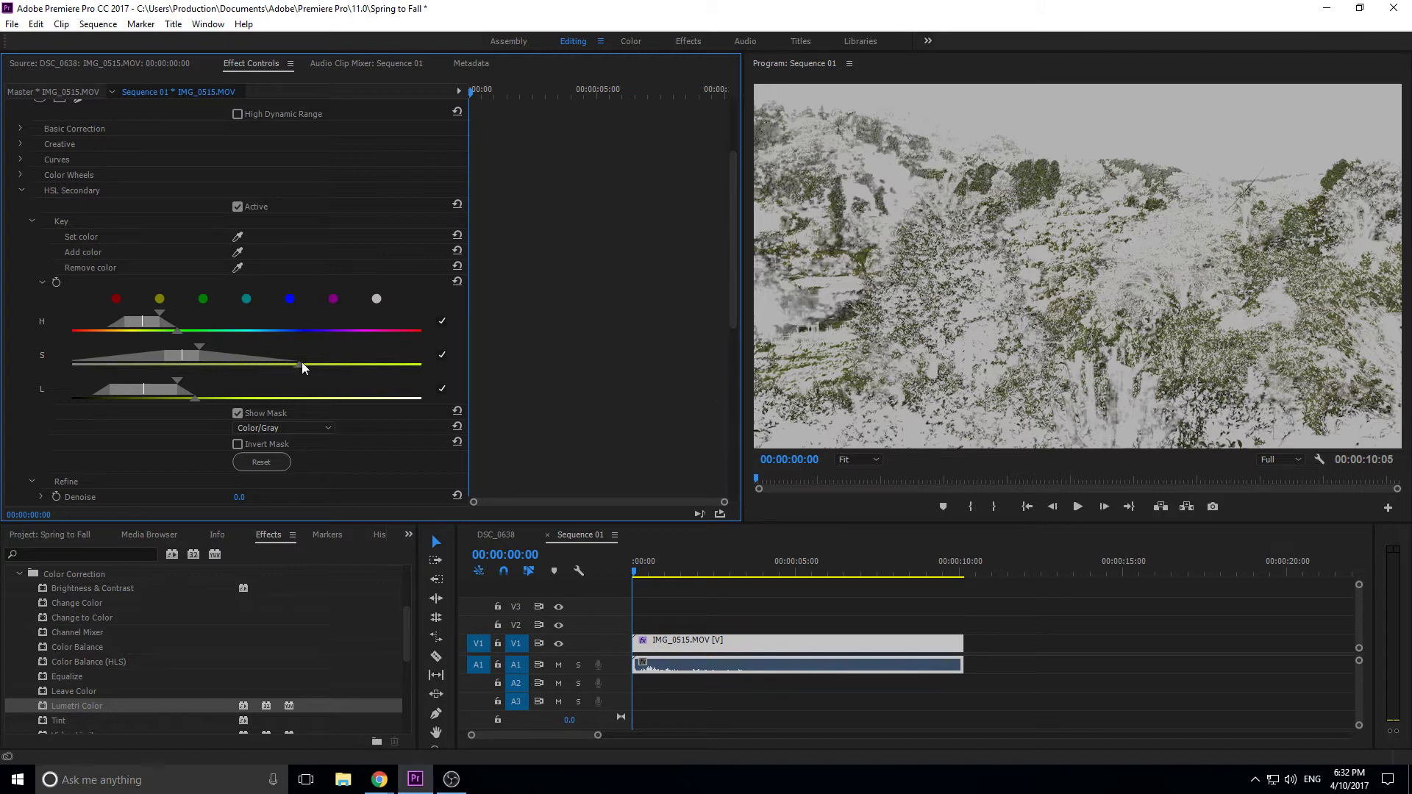
drag(295, 364, 250, 381)
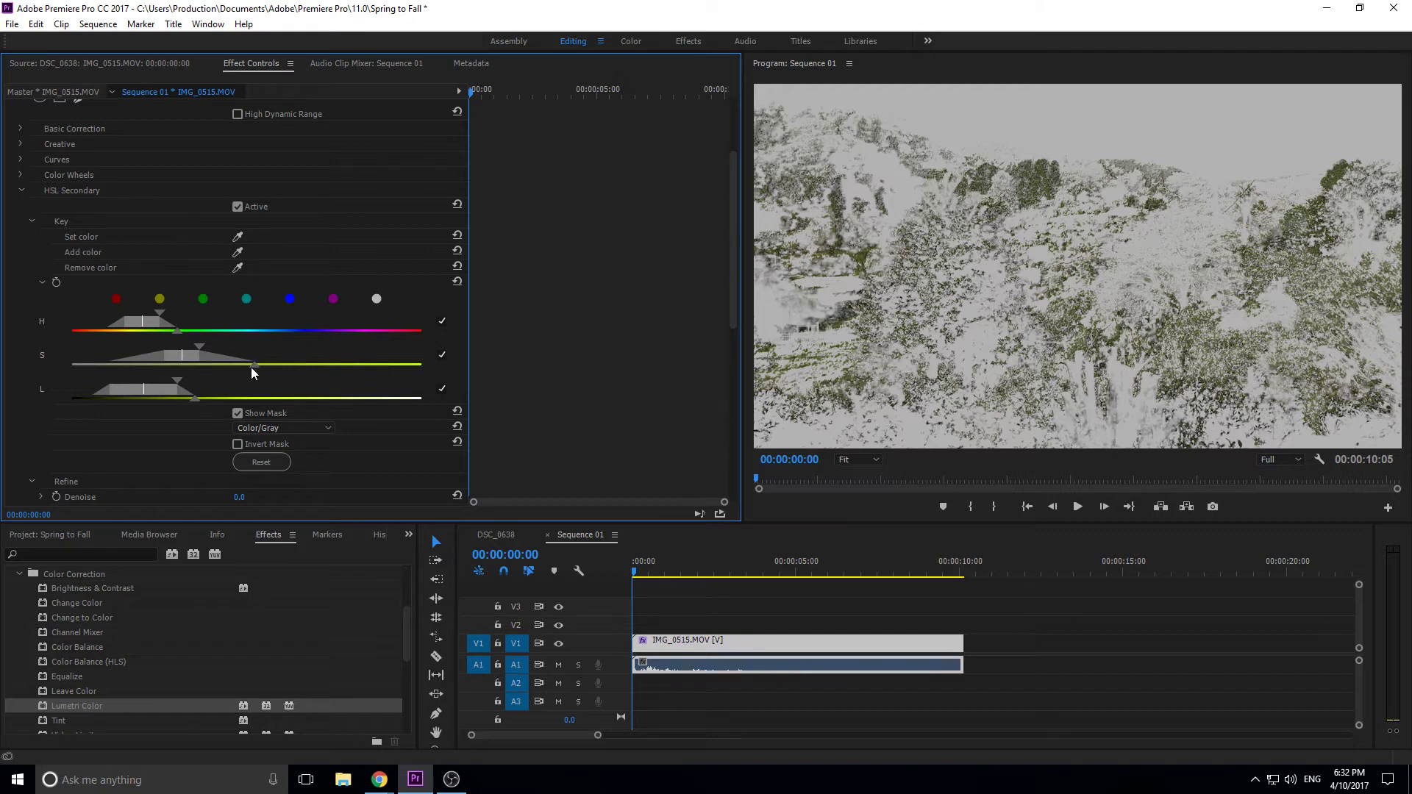
mouse_move(250, 368)
mouse_down()
mouse_move(228, 372)
mouse_move(247, 367)
mouse_up()
mouse_move(182, 385)
mouse_down()
mouse_move(169, 385)
mouse_move(183, 389)
mouse_up()
scroll(182, 435, down, 2)
Step: Flip Show Mask repeatedly to compare the key against the normal picture, leaving the mask on
click(237, 356)
click(238, 356)
click(237, 355)
click(237, 356)
click(238, 356)
click(237, 356)
click(237, 356)
click(237, 356)
click(238, 356)
click(238, 355)
click(237, 355)
click(237, 356)
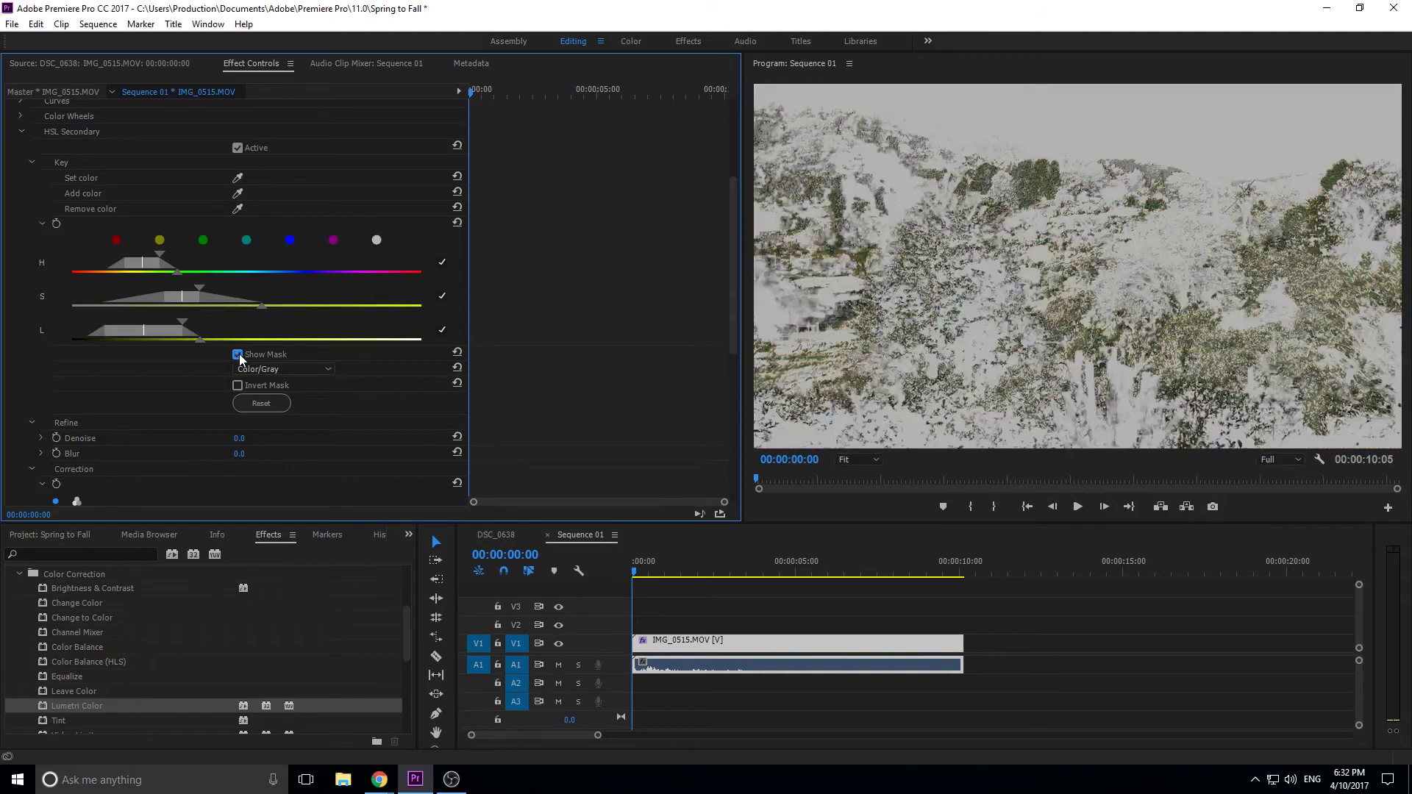
scroll(197, 372, down, 5)
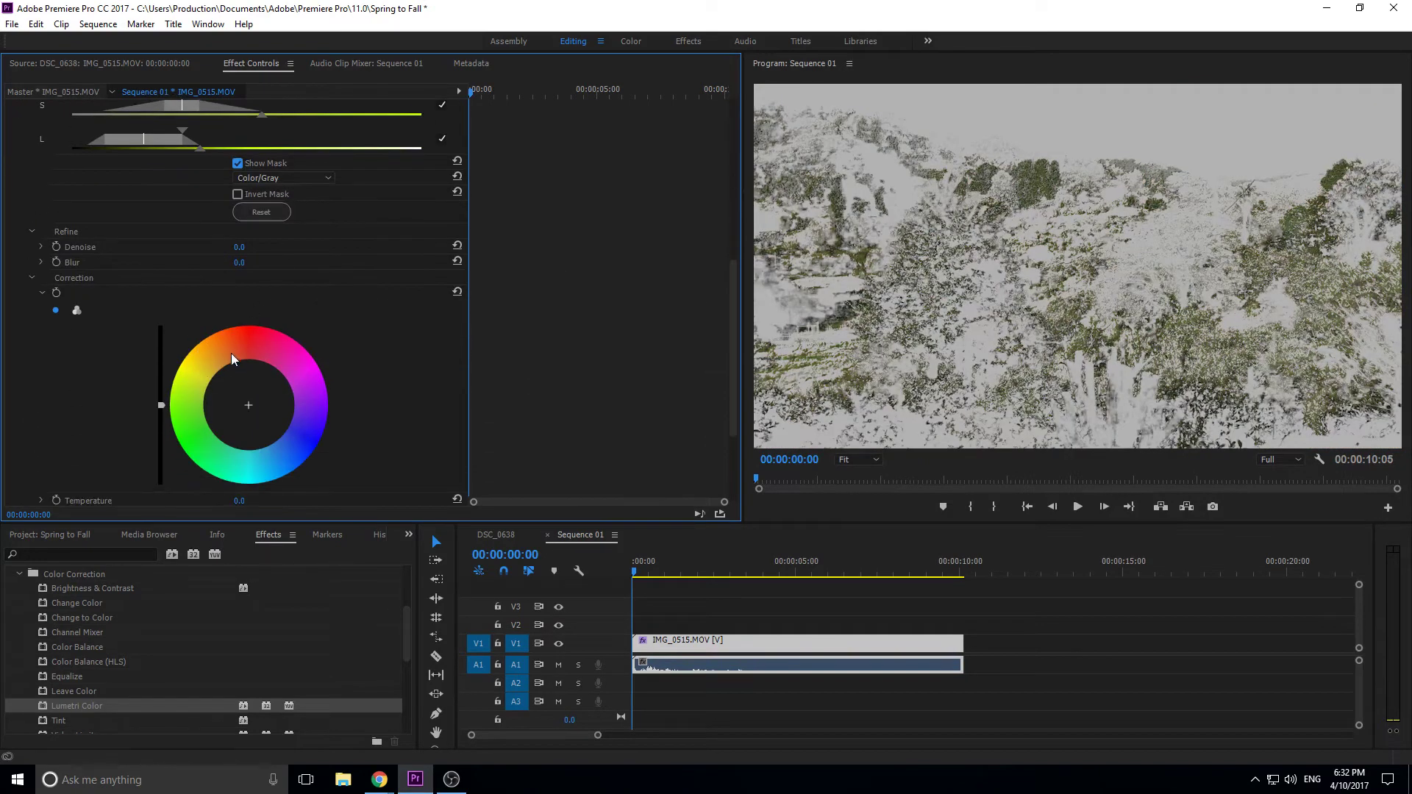
Step: Push the Correction wheel toward orange, turn off Show Mask, and ease the tint slightly back
drag(211, 375, 226, 360)
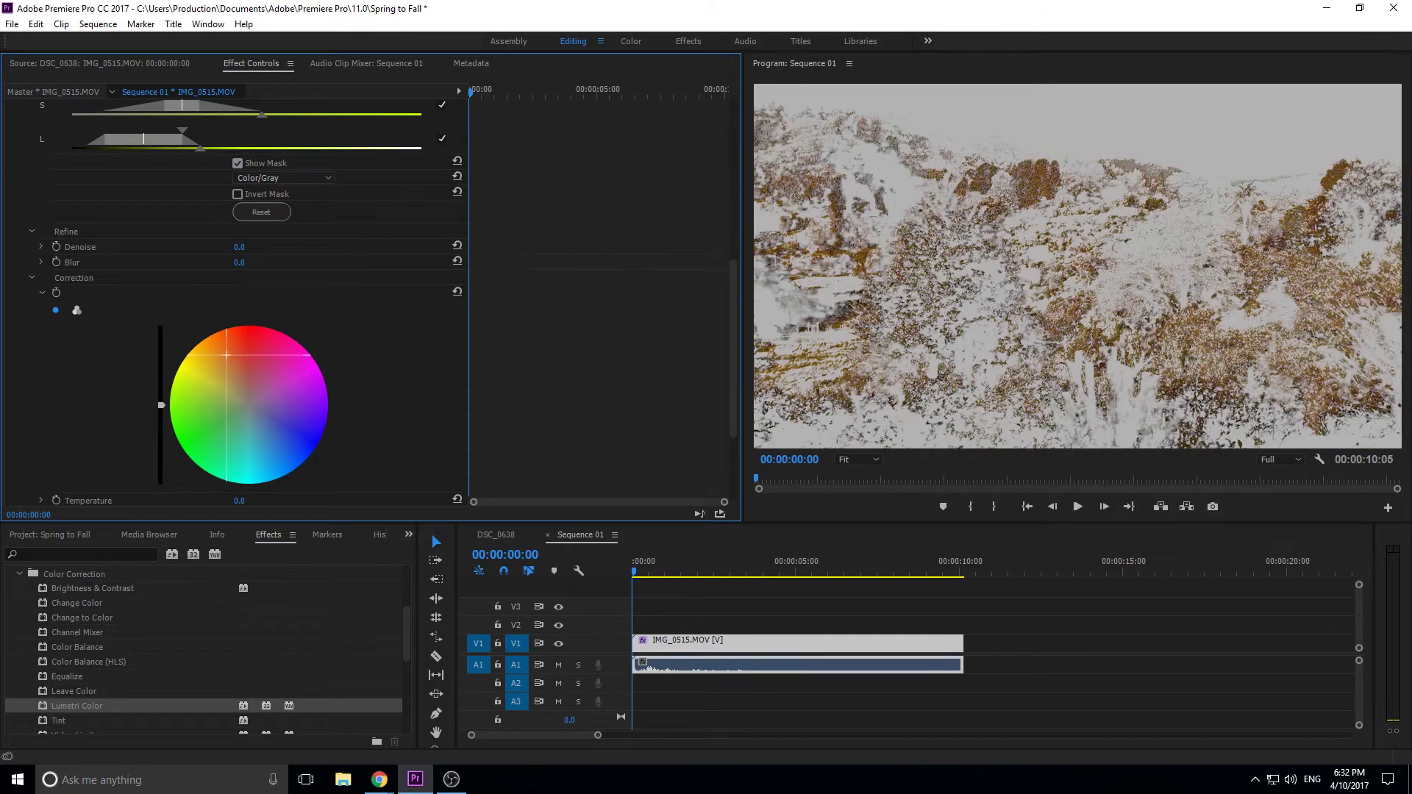
click(237, 164)
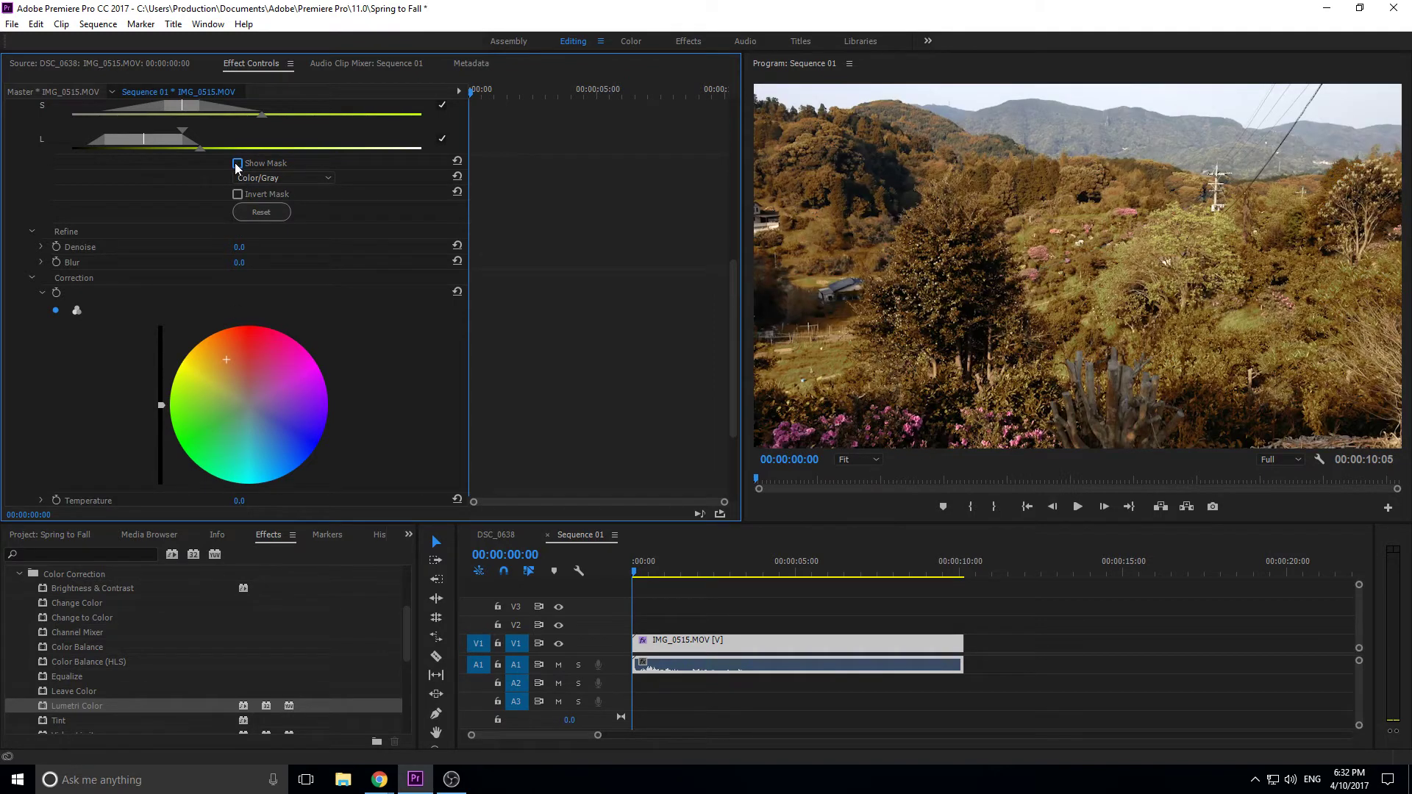
mouse_move(226, 360)
mouse_down()
mouse_move(201, 371)
mouse_move(197, 347)
mouse_move(283, 336)
mouse_move(313, 354)
mouse_move(261, 374)
mouse_move(325, 386)
mouse_move(220, 363)
mouse_up()
scroll(106, 352, up, 5)
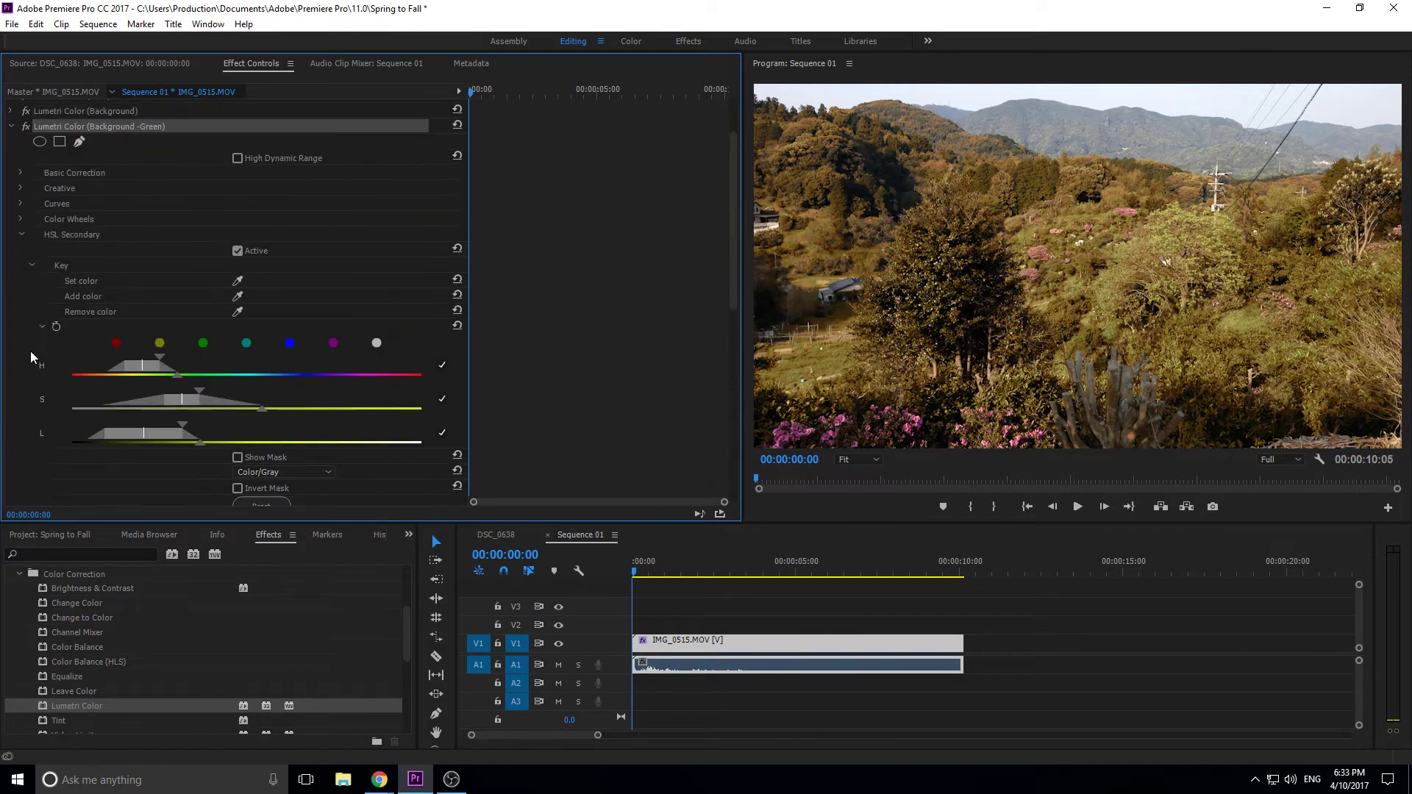
scroll(33, 237, up, 1)
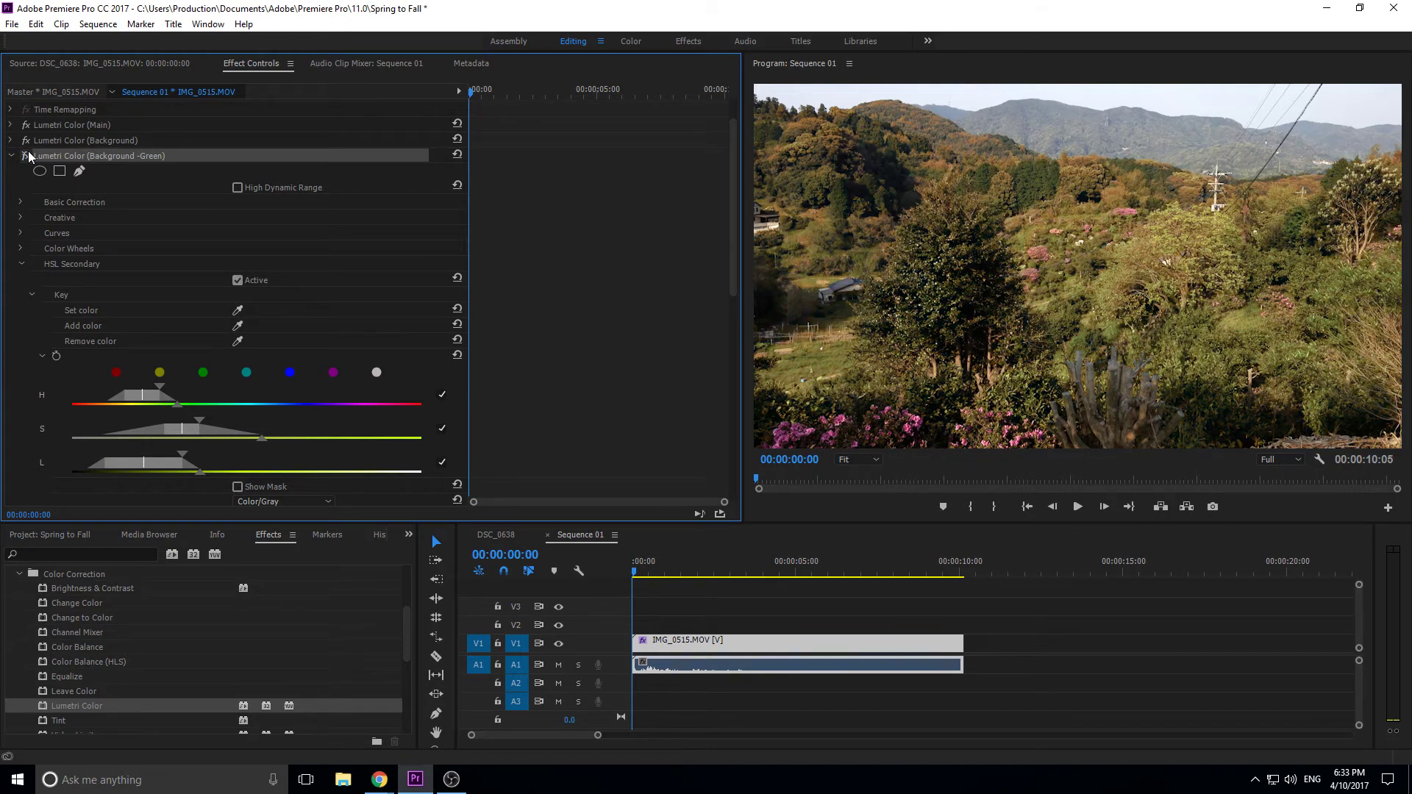
Step: Re-enable Background -Green, then shift the Lumetri Color (Background) correction wheel toward yellow-green
click(28, 151)
scroll(55, 290, up, 2)
click(84, 186)
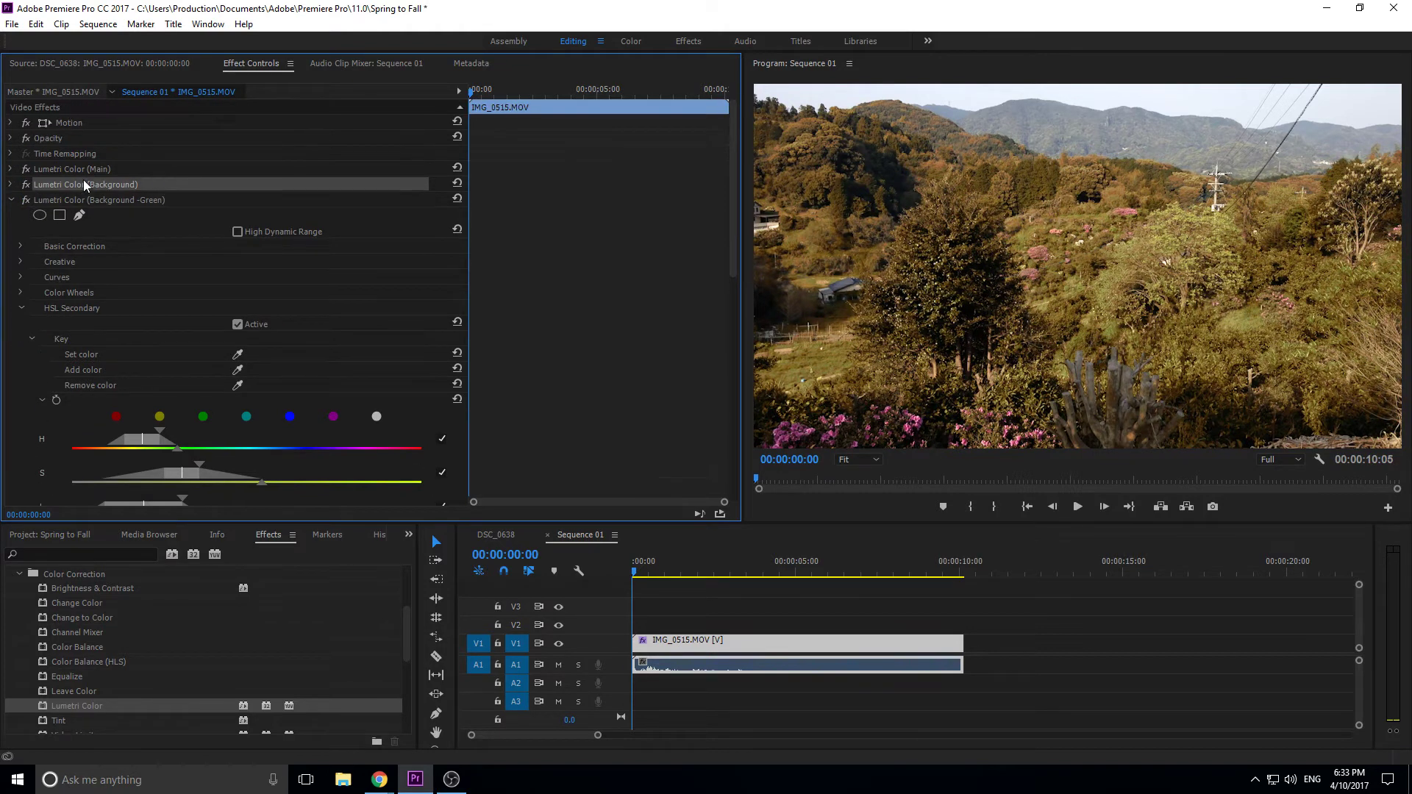
click(10, 184)
scroll(11, 386, down, 3)
scroll(12, 391, down, 3)
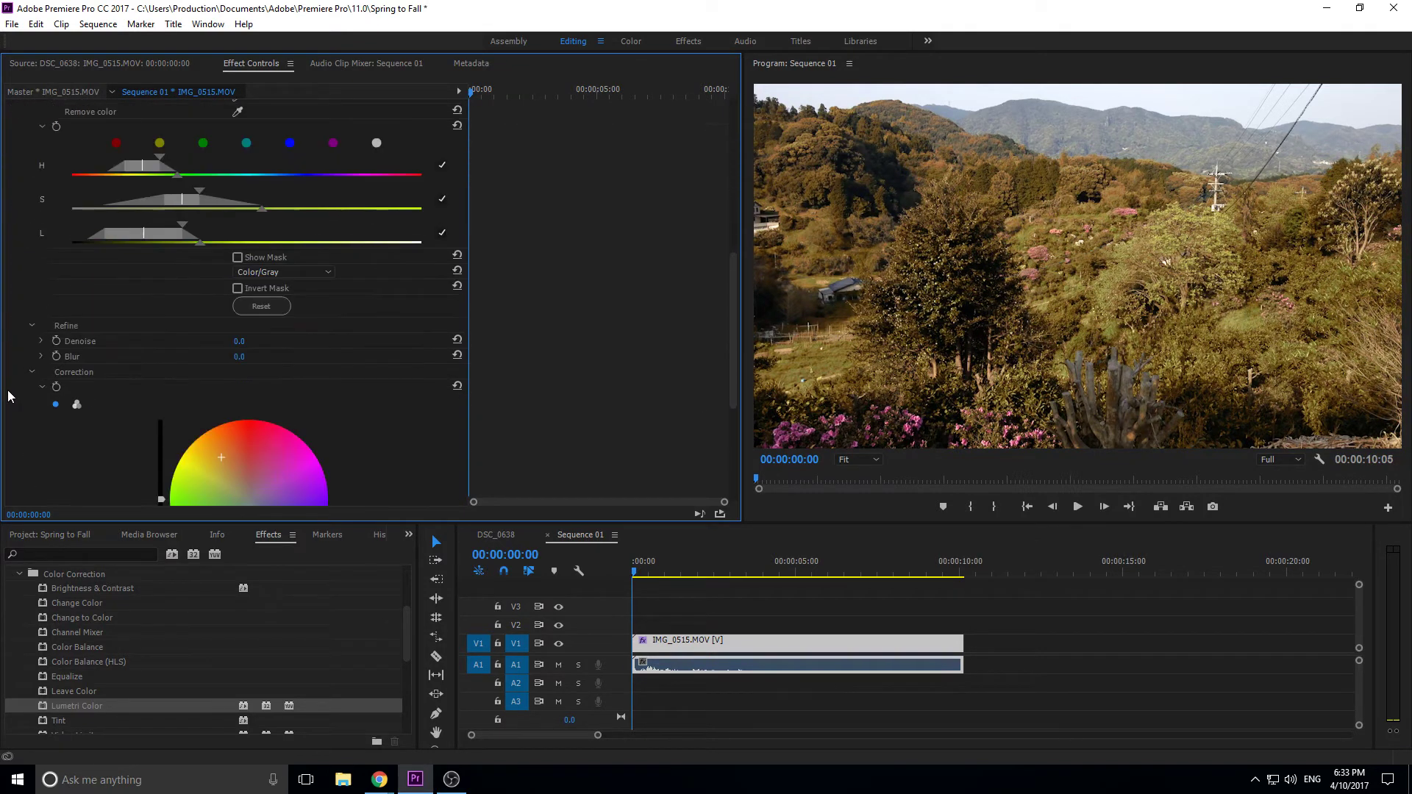
drag(201, 378, 188, 385)
scroll(90, 347, up, 4)
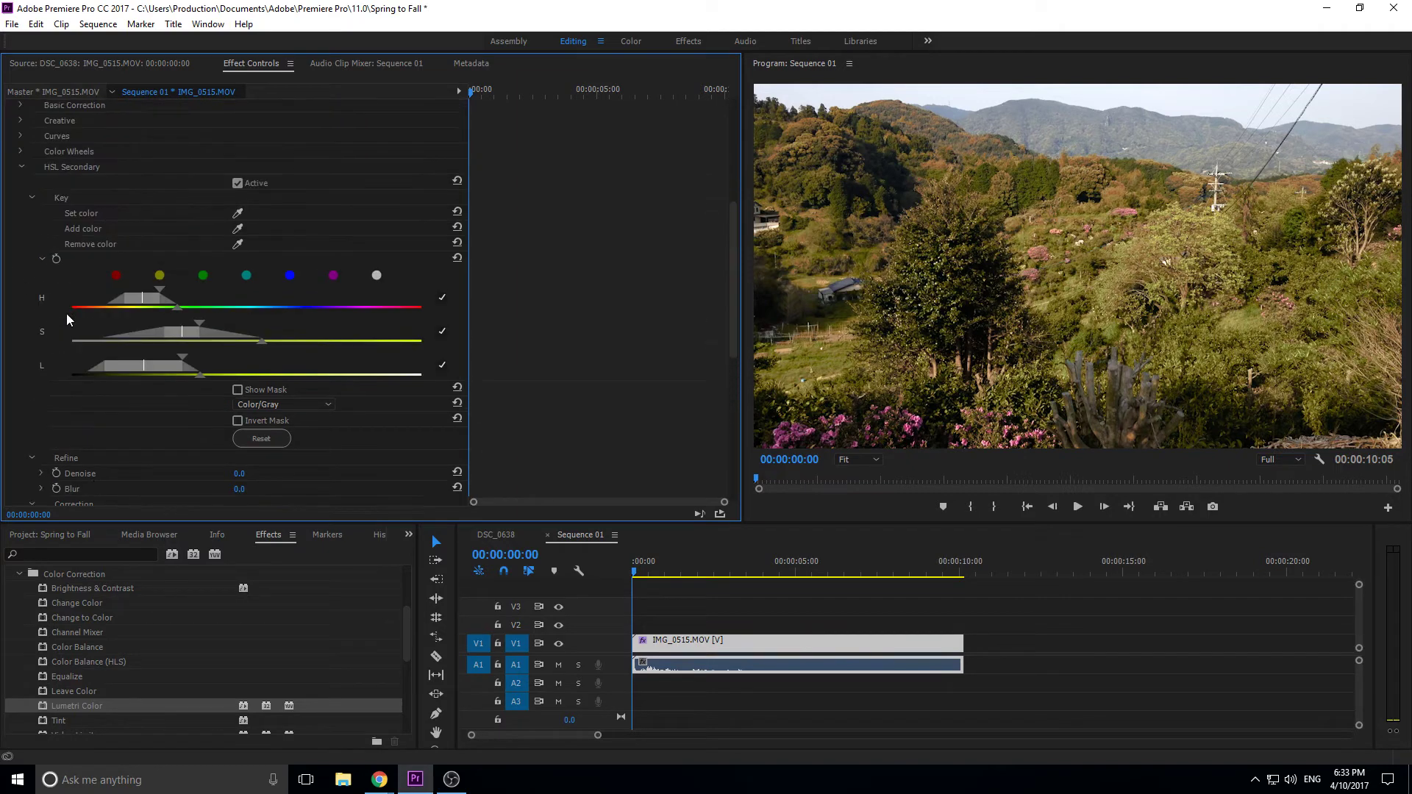
scroll(65, 314, up, 3)
Step: Compare the shot with the Background and Background -Green corrections bypassed, then restore Background
click(12, 184)
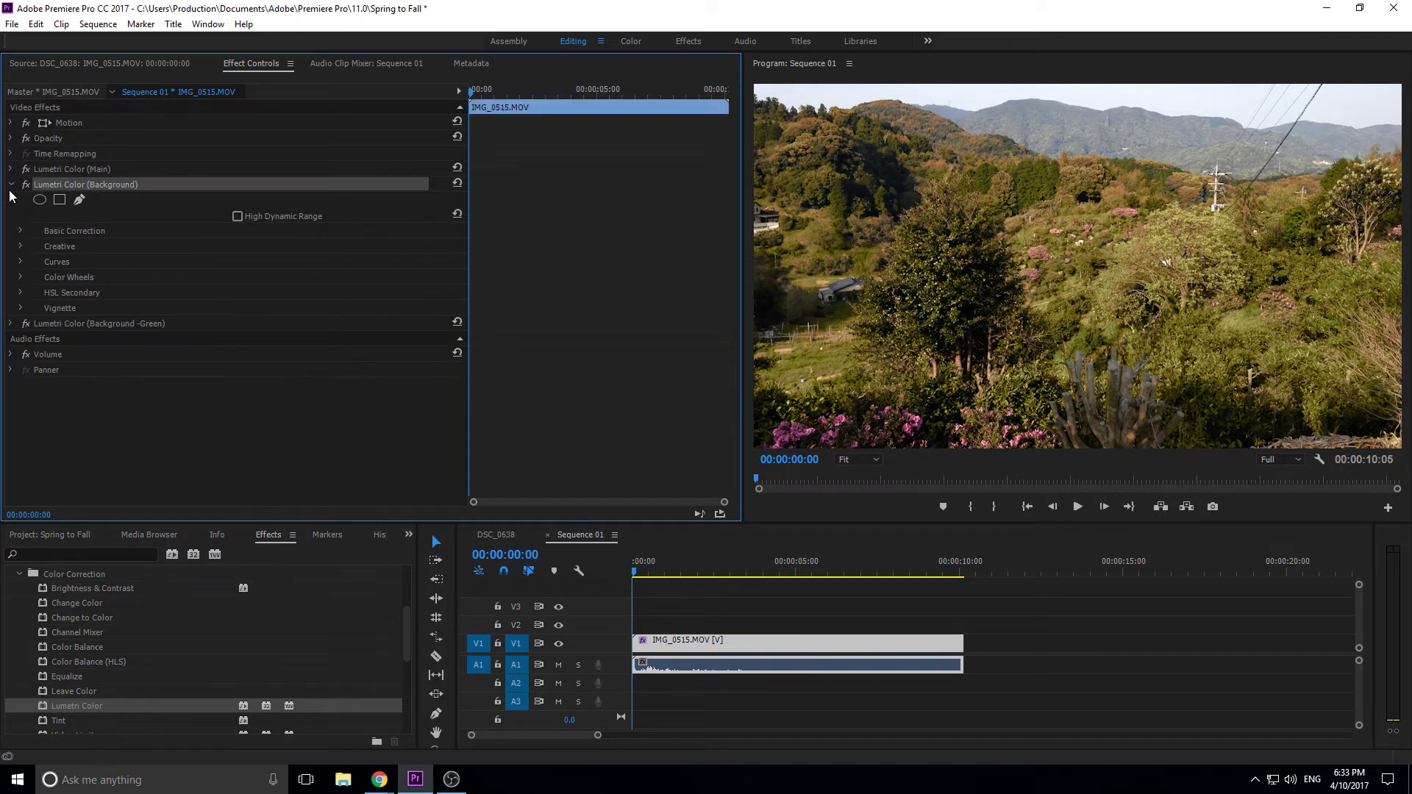
click(11, 184)
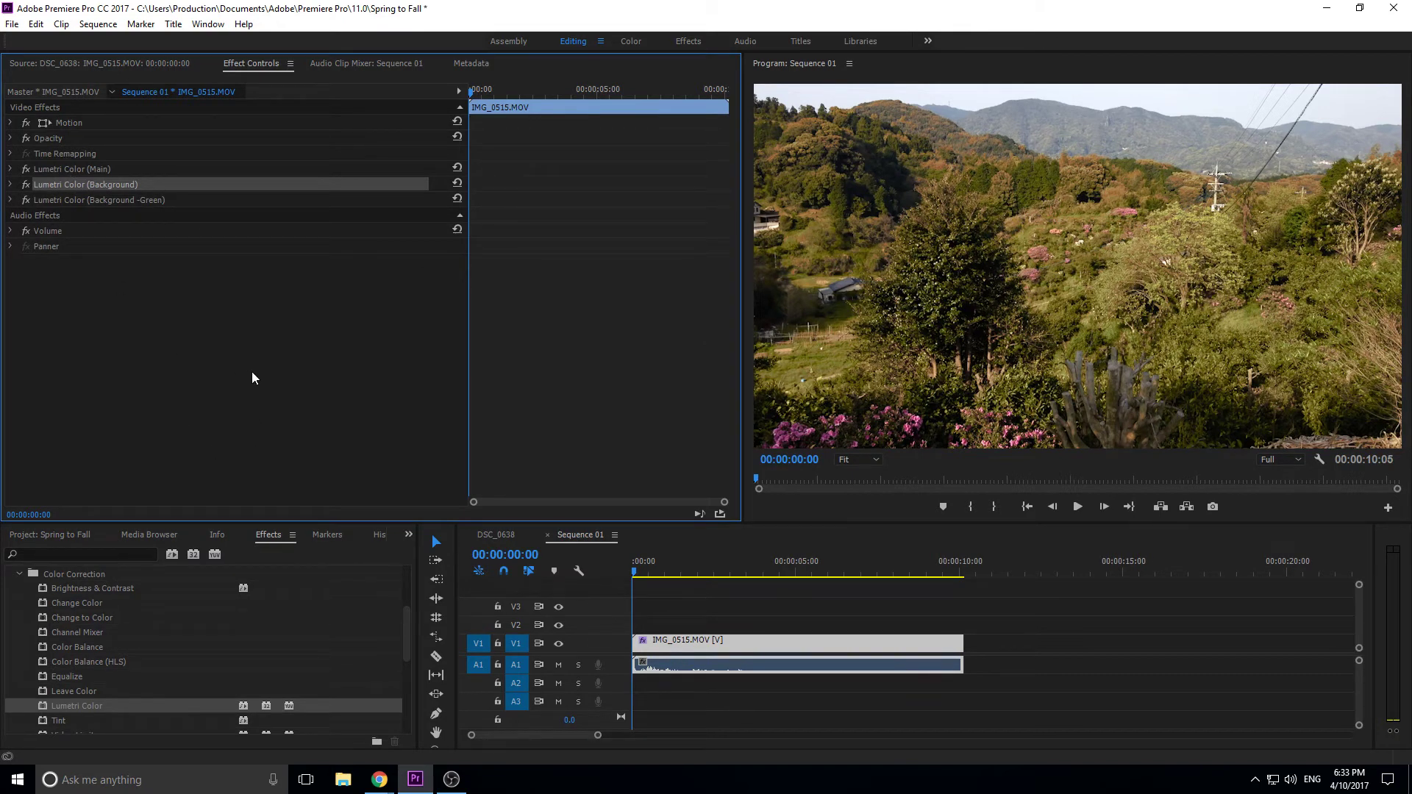
click(96, 198)
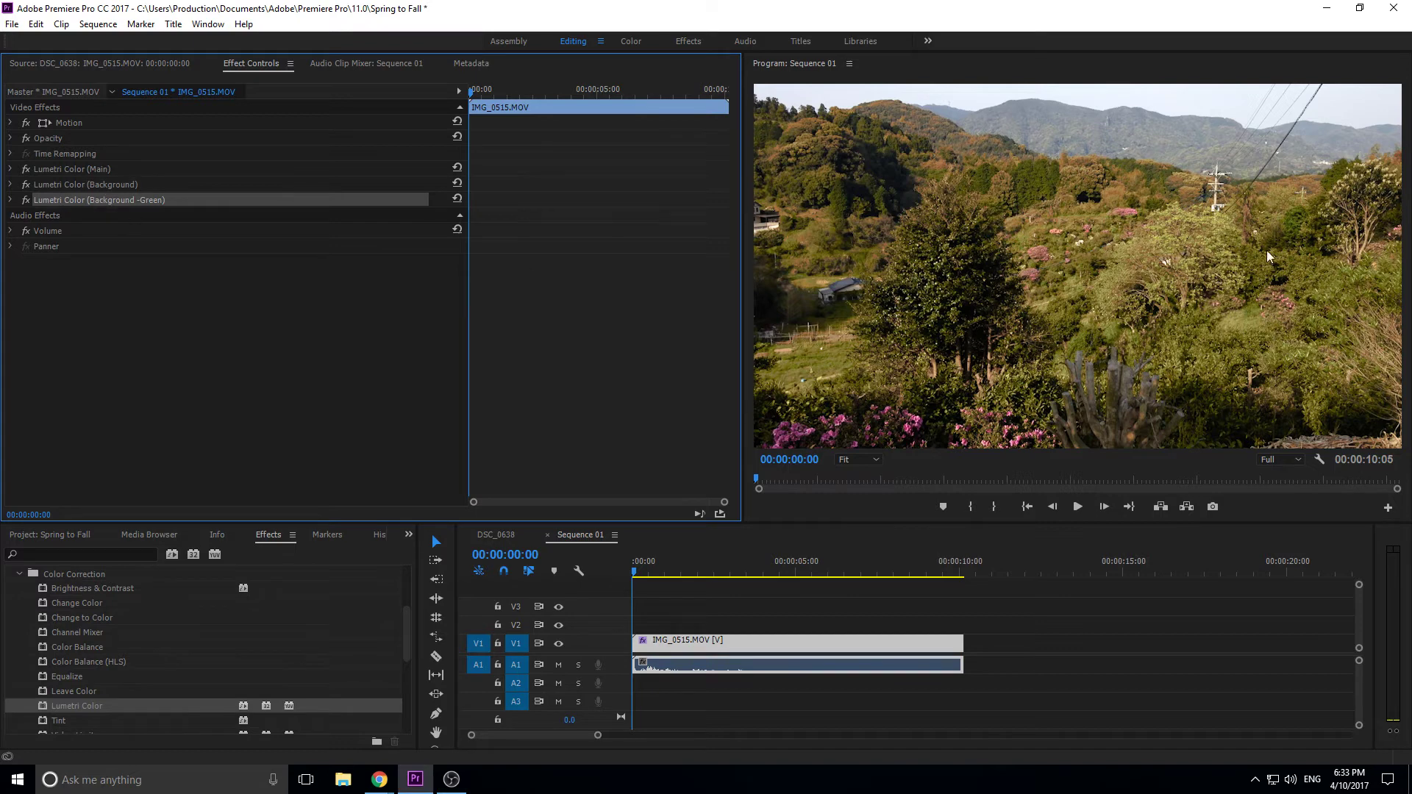
click(26, 184)
click(26, 200)
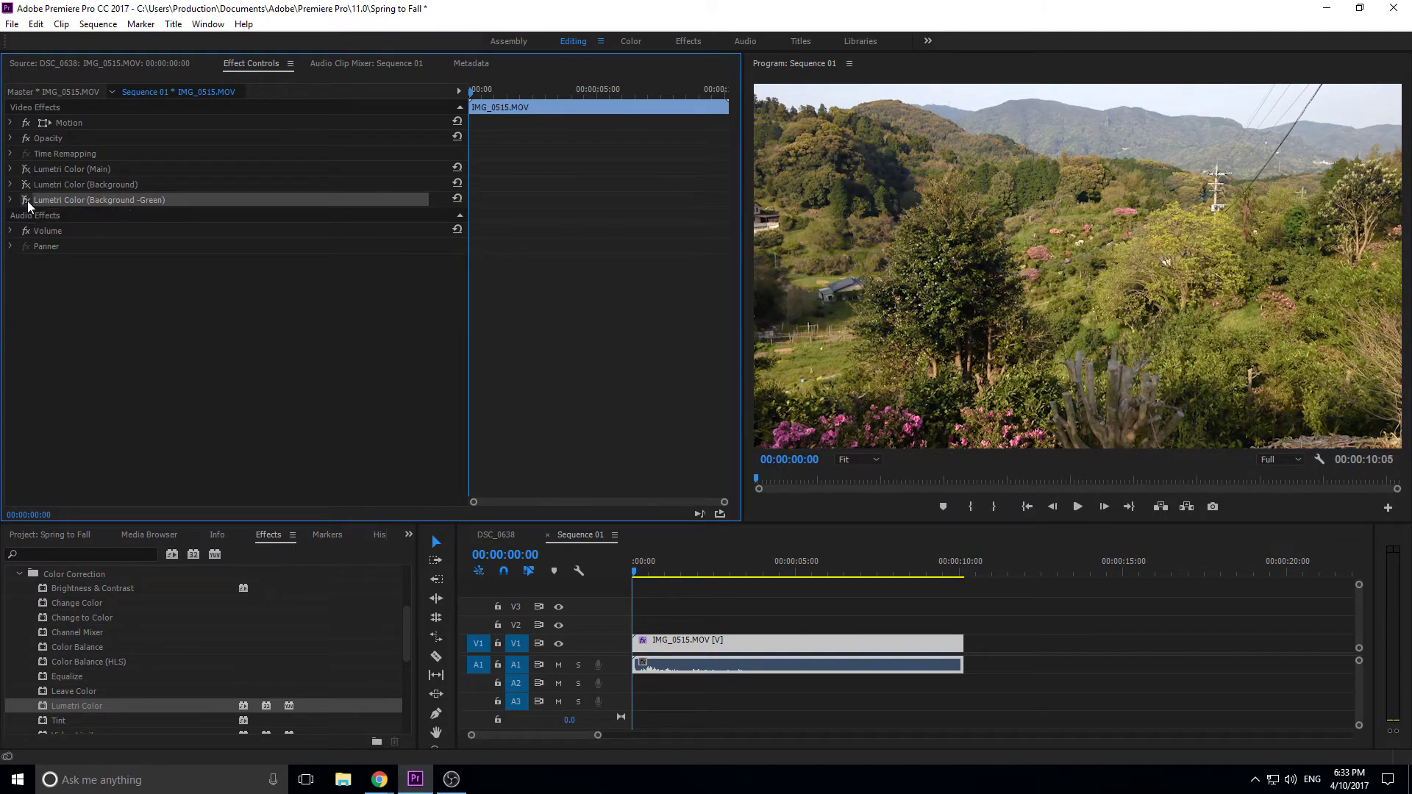
click(27, 183)
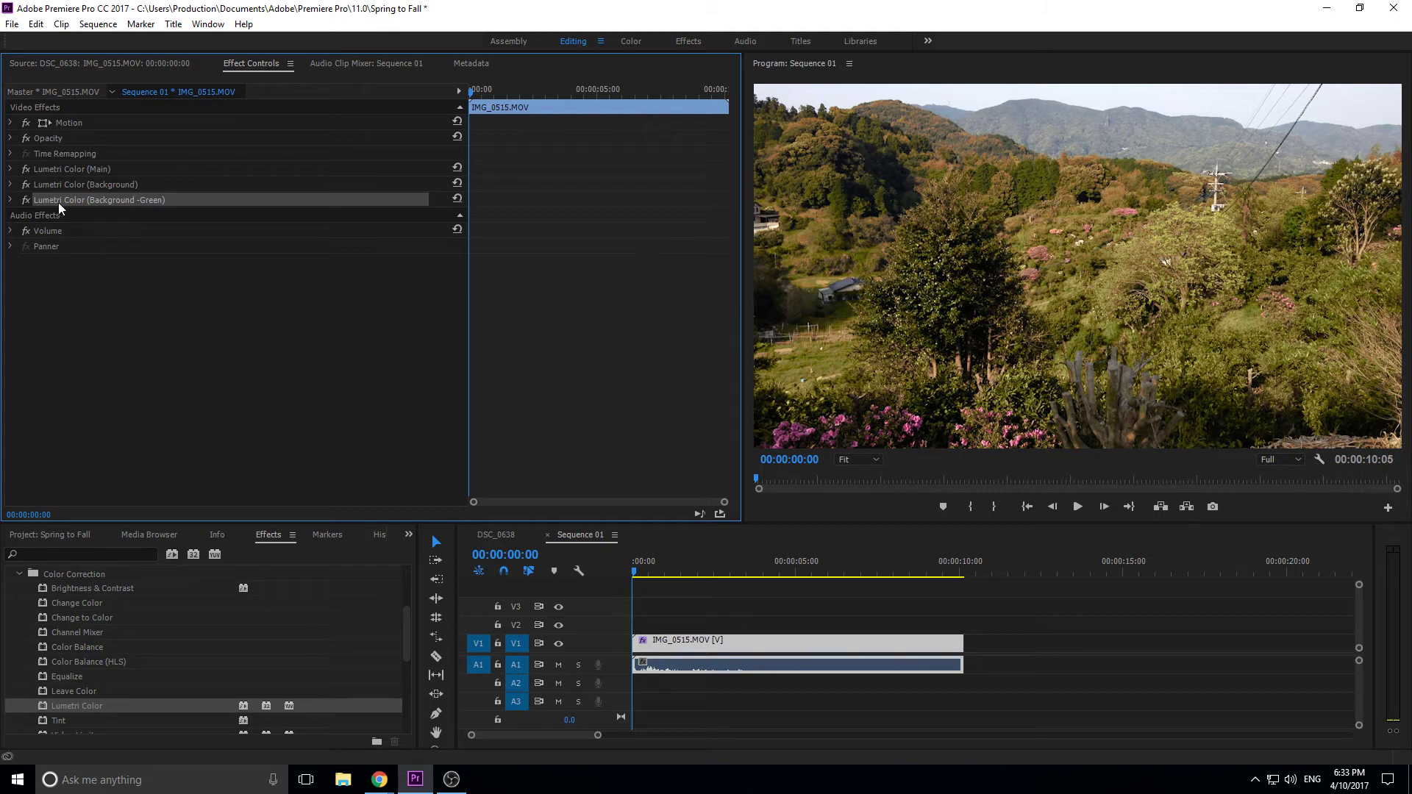
Step: Pick a new hue on the Background -Green Correction wheel and collapse its HSL Secondary
click(10, 200)
scroll(15, 378, down, 6)
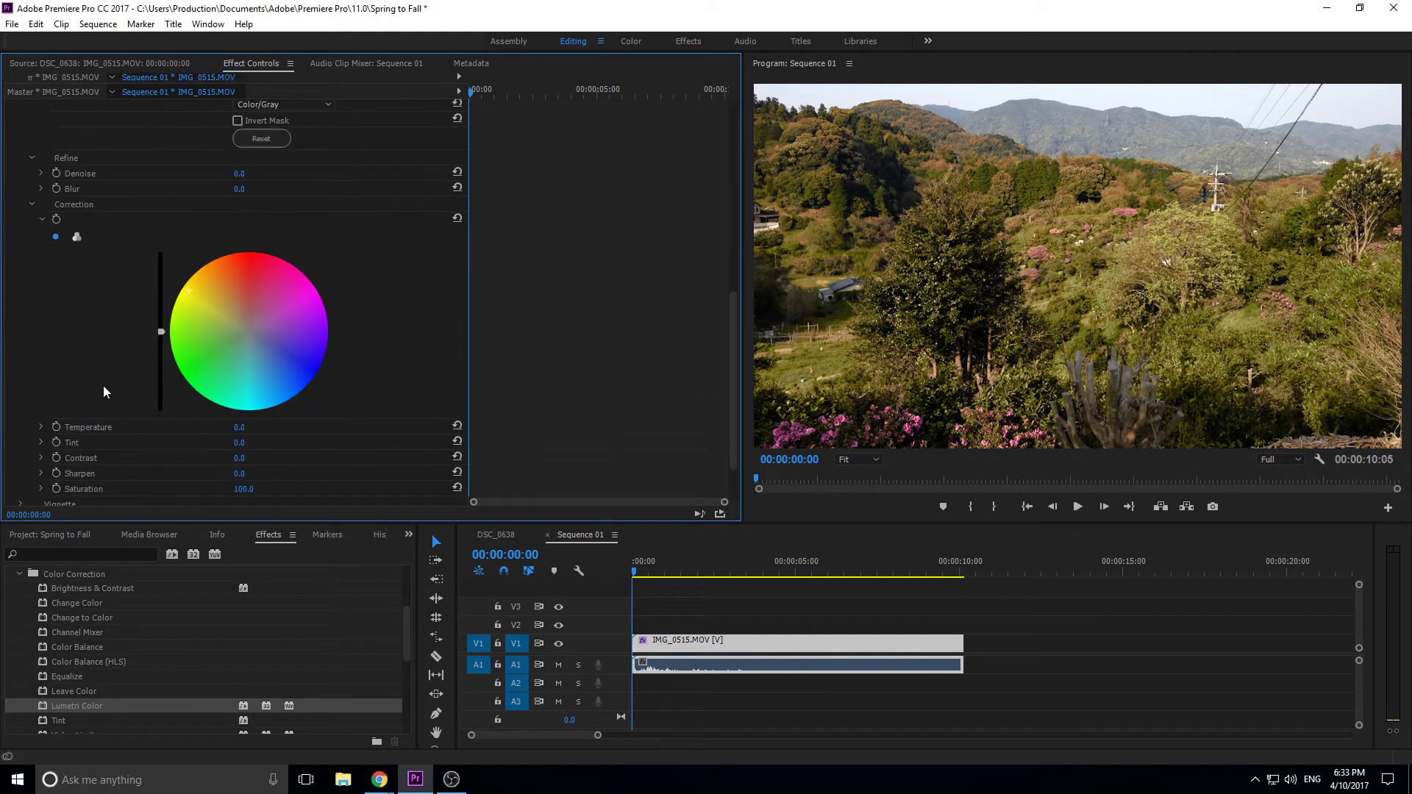
click(195, 288)
scroll(73, 391, up, 2)
scroll(73, 391, up, 5)
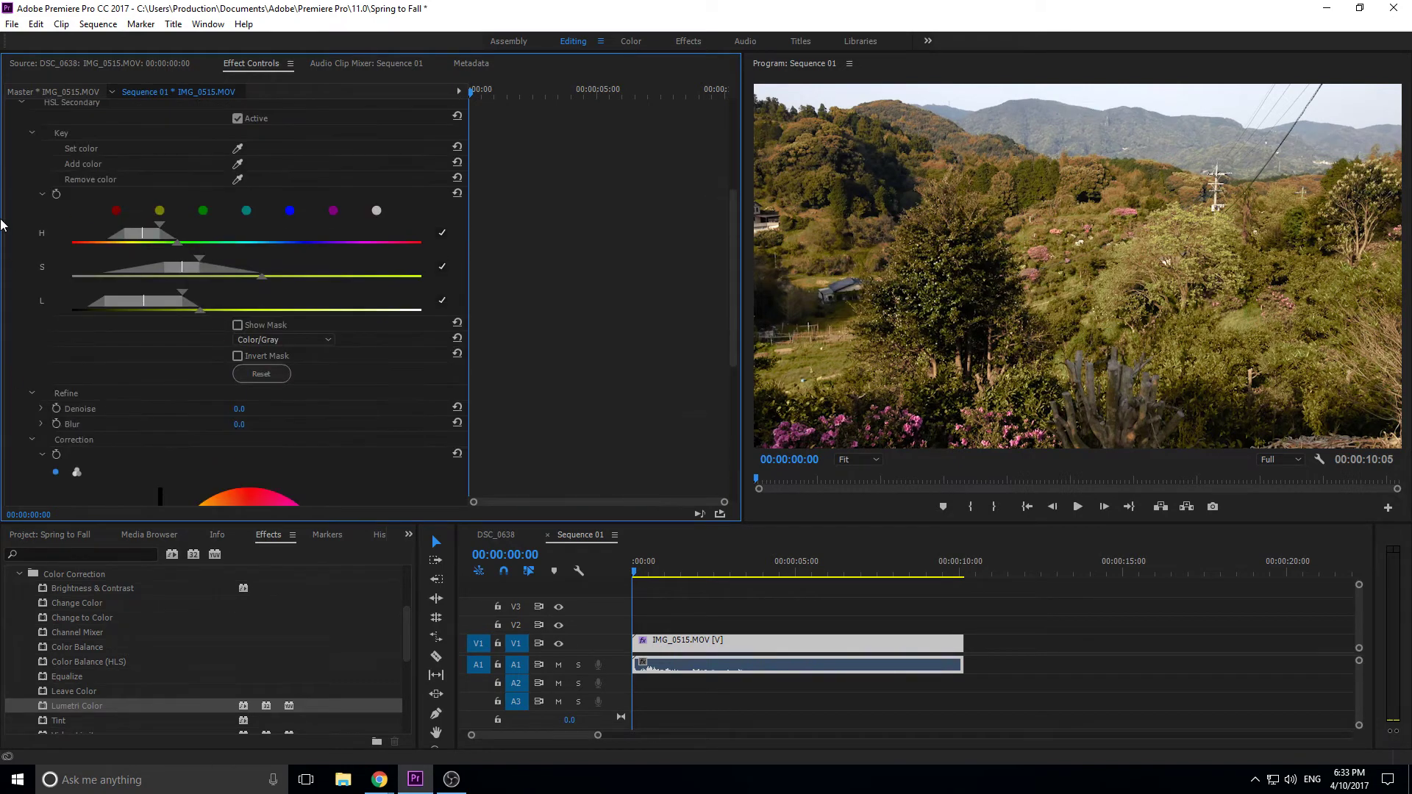
click(23, 147)
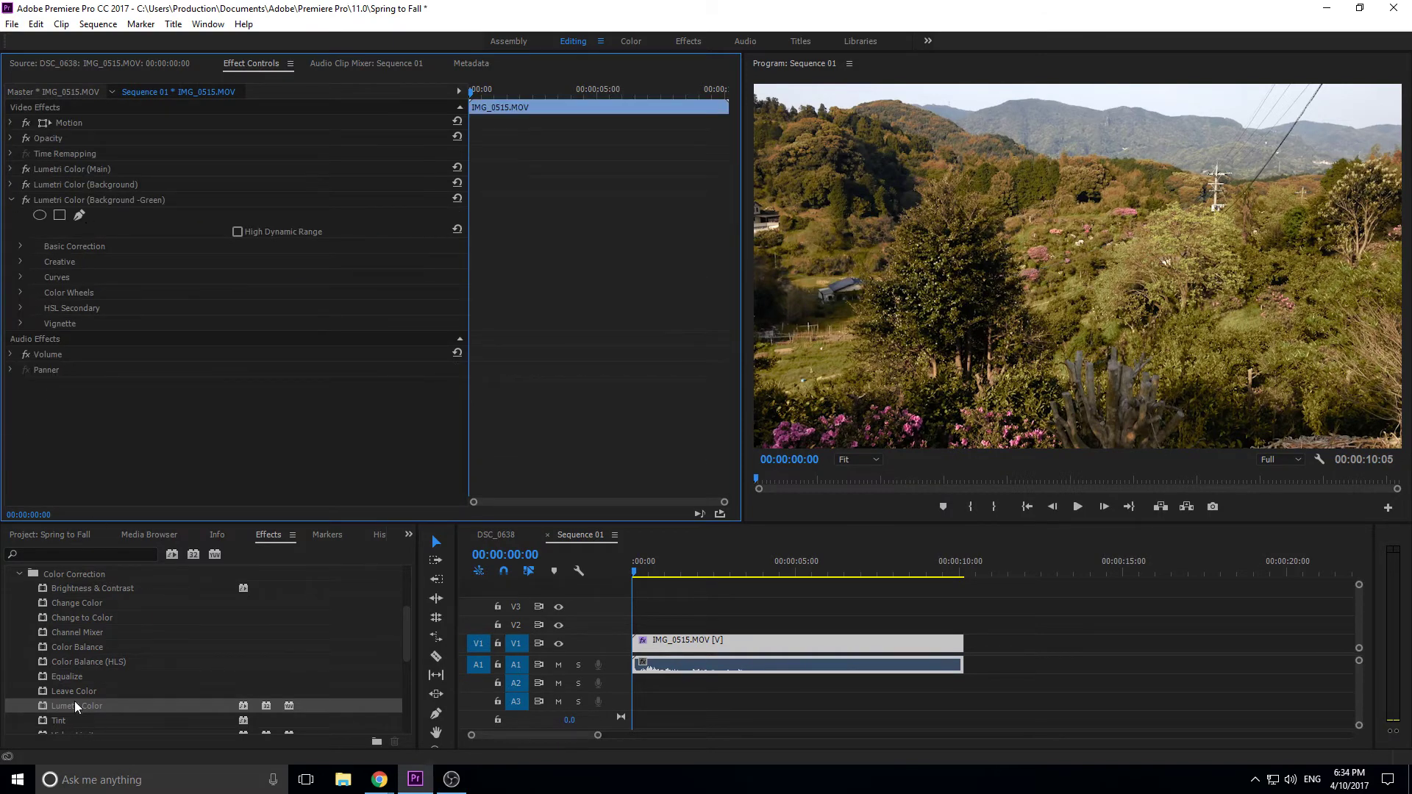
Step: Apply another Lumetri Color effect, expand its HSL Secondary, and start a freeform pen mask
drag(73, 700, 74, 330)
click(20, 452)
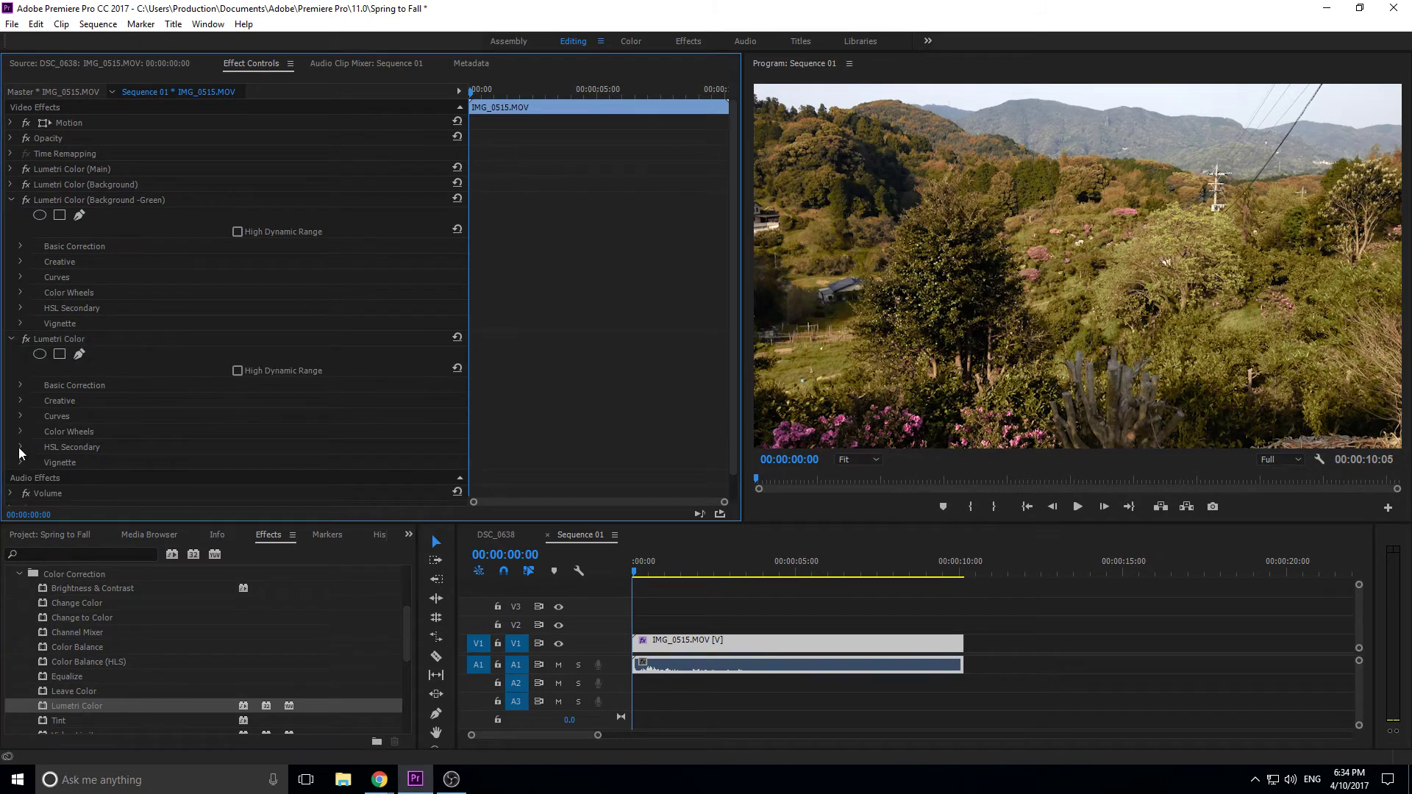
click(19, 447)
scroll(19, 393, down, 5)
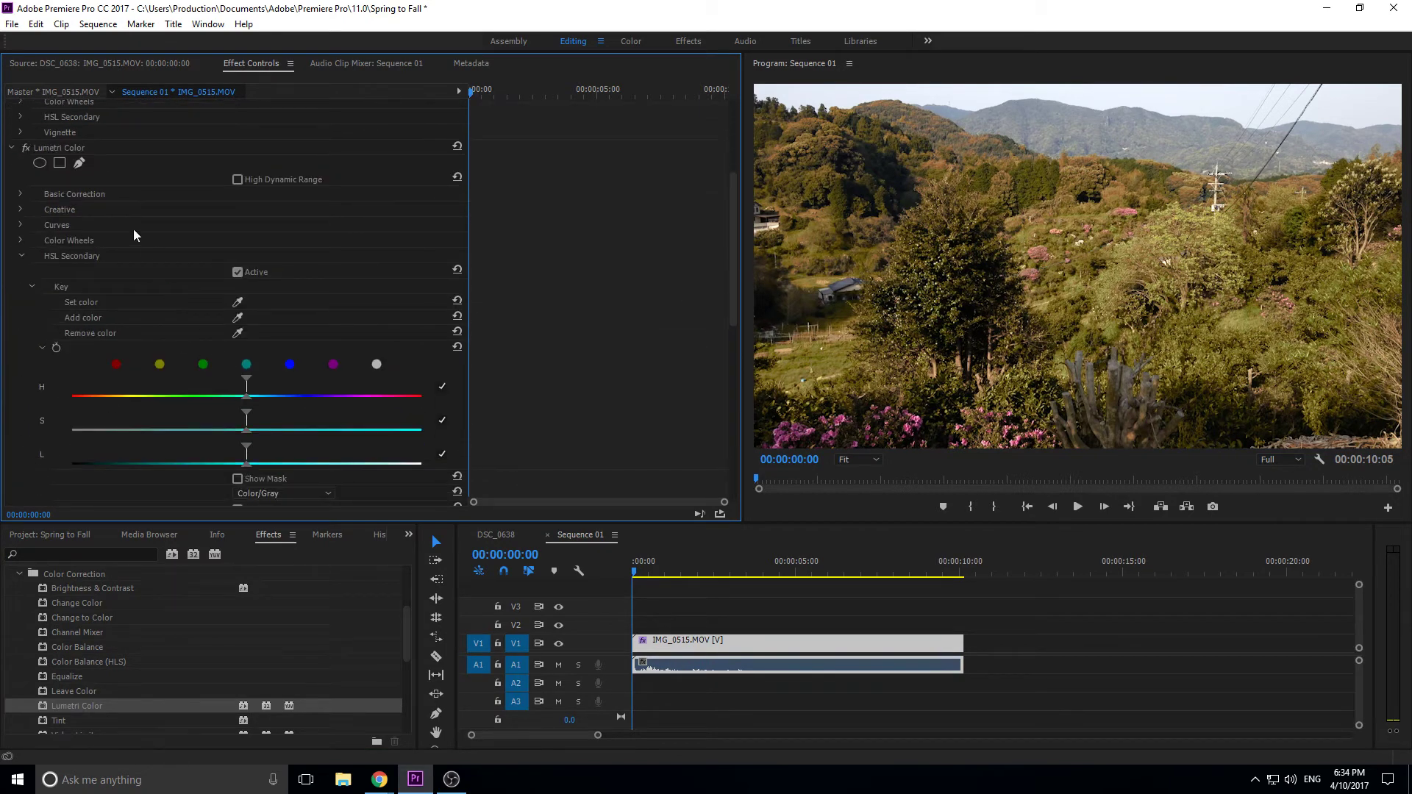
click(75, 166)
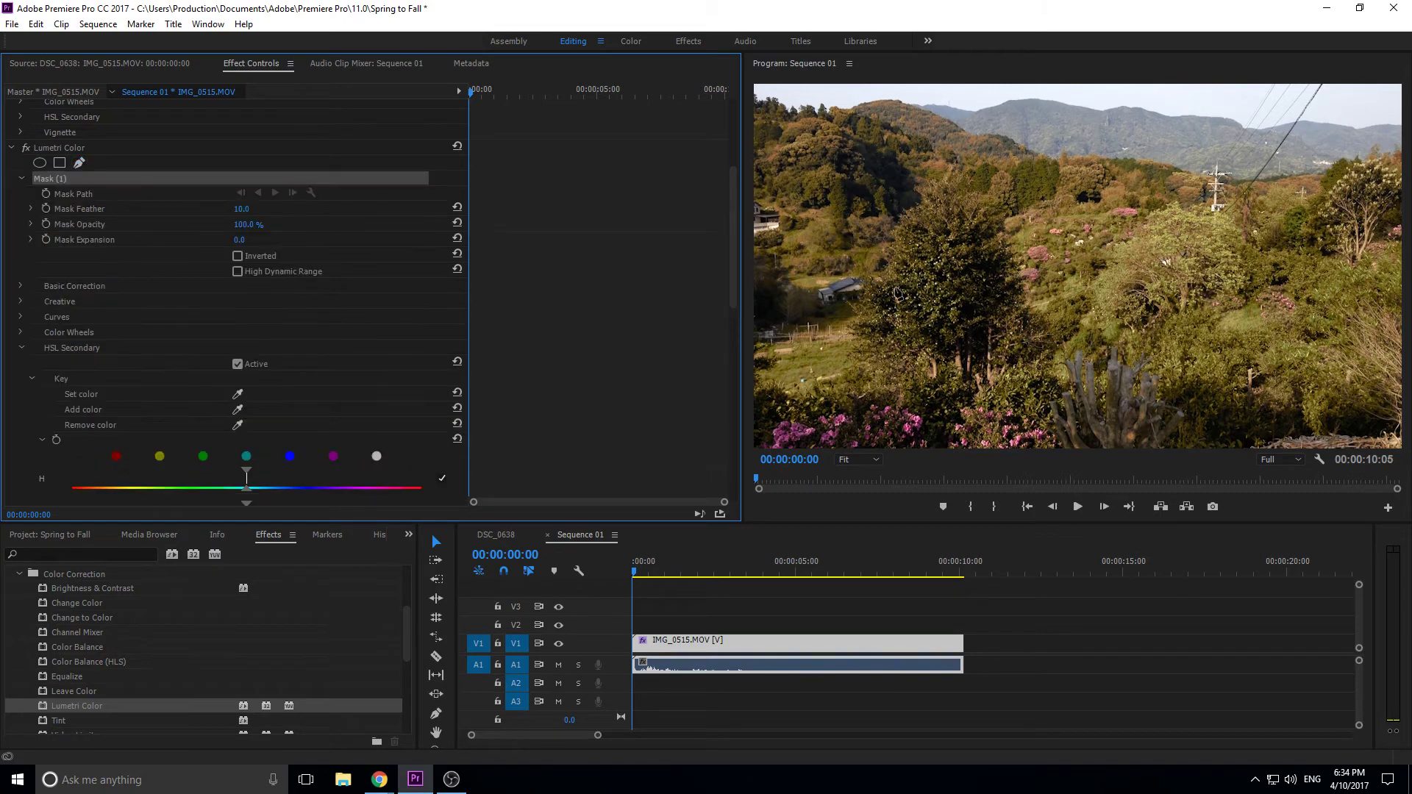
Step: Trace the mask from the central tree's base up its left side and across the treetop
click(921, 377)
click(873, 367)
click(855, 359)
click(851, 333)
click(861, 311)
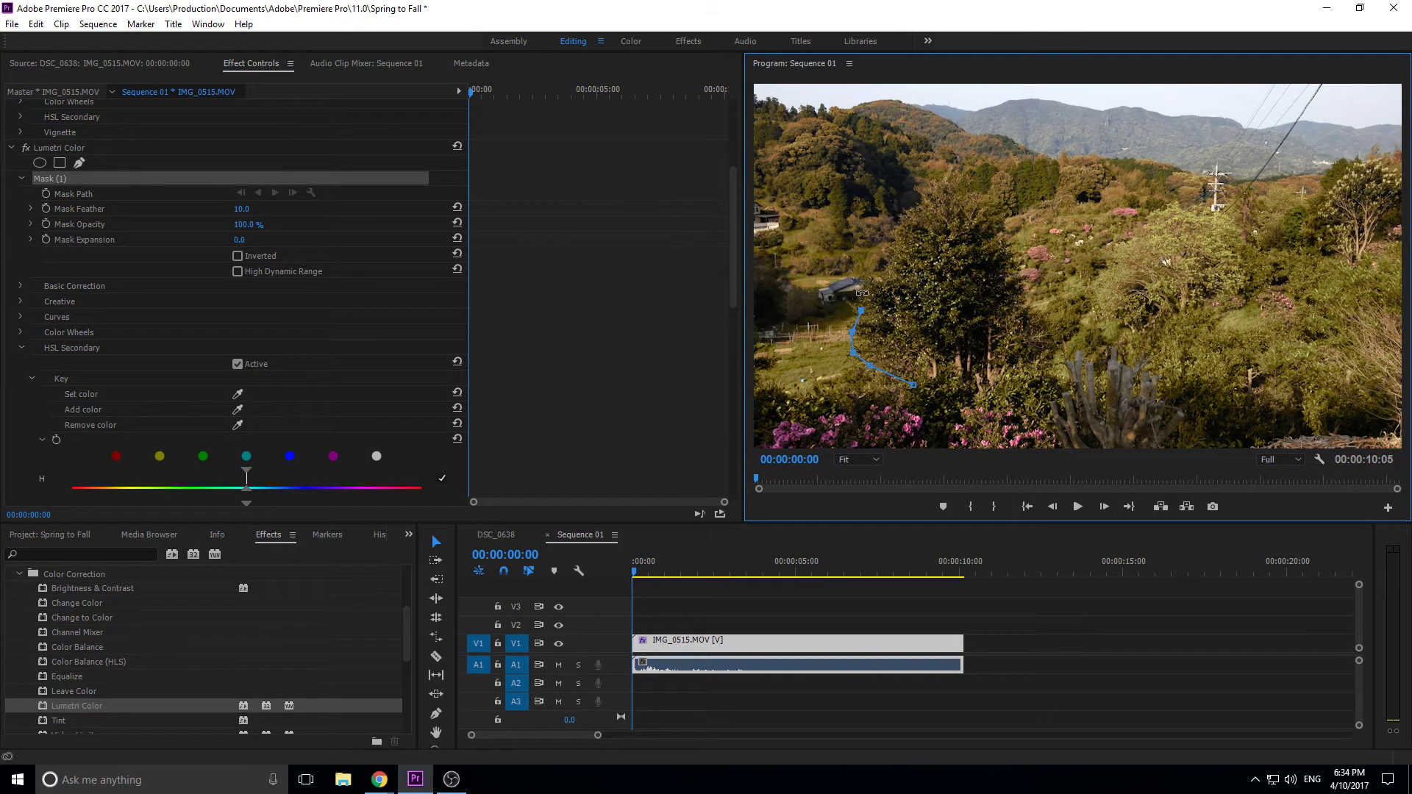
click(861, 286)
click(872, 270)
mouse_move(878, 281)
mouse_down()
mouse_move(893, 288)
mouse_move(900, 274)
mouse_up()
click(890, 259)
click(903, 215)
click(923, 204)
click(942, 181)
click(958, 200)
click(985, 200)
Step: Finish the mask down the tree's right side and trunk, close it, and set Mask Feather to 15
click(1006, 213)
click(1016, 260)
click(1019, 288)
click(1028, 311)
click(1049, 323)
click(1056, 343)
click(1045, 363)
click(1013, 379)
click(986, 382)
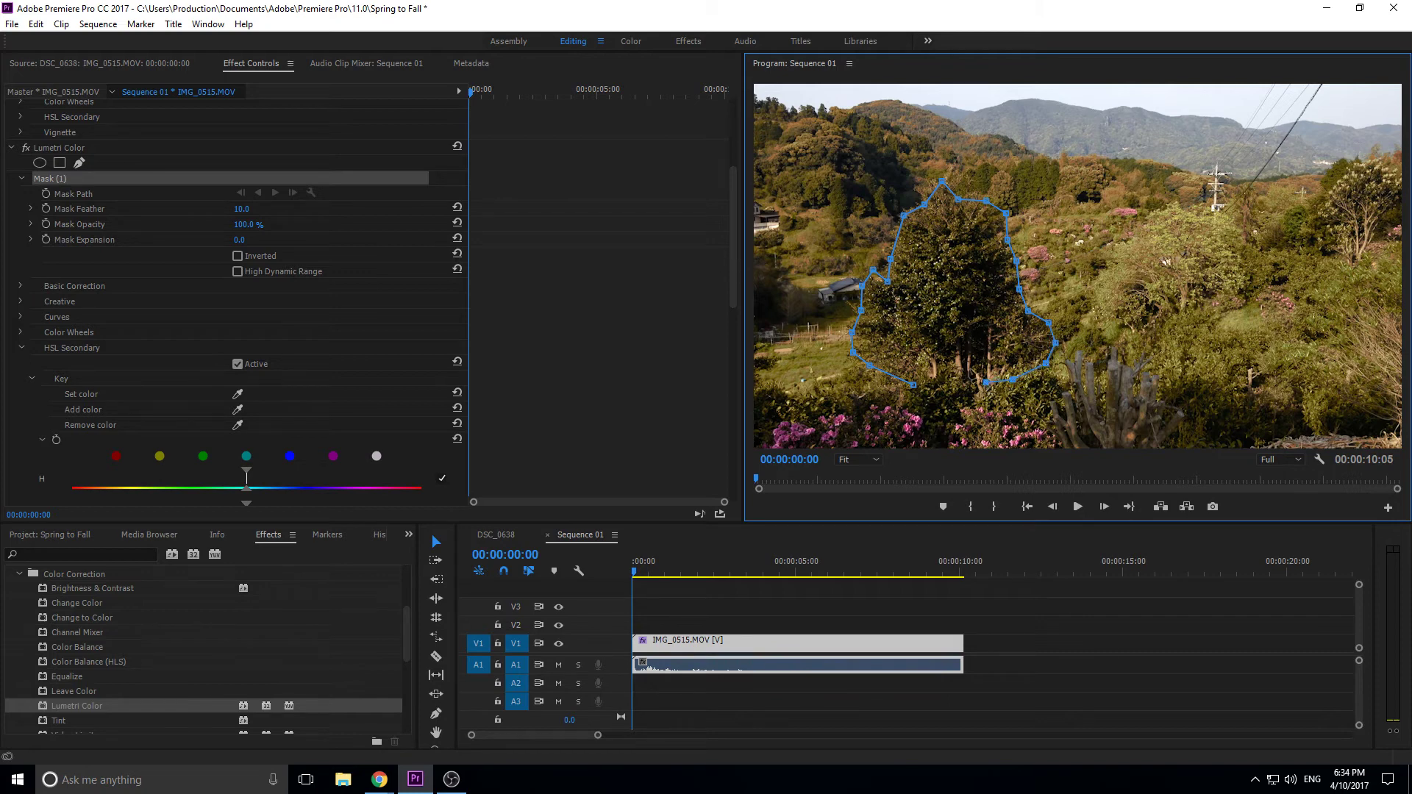
key(ctrl+z)
click(1000, 360)
click(988, 332)
click(960, 347)
click(928, 358)
click(913, 384)
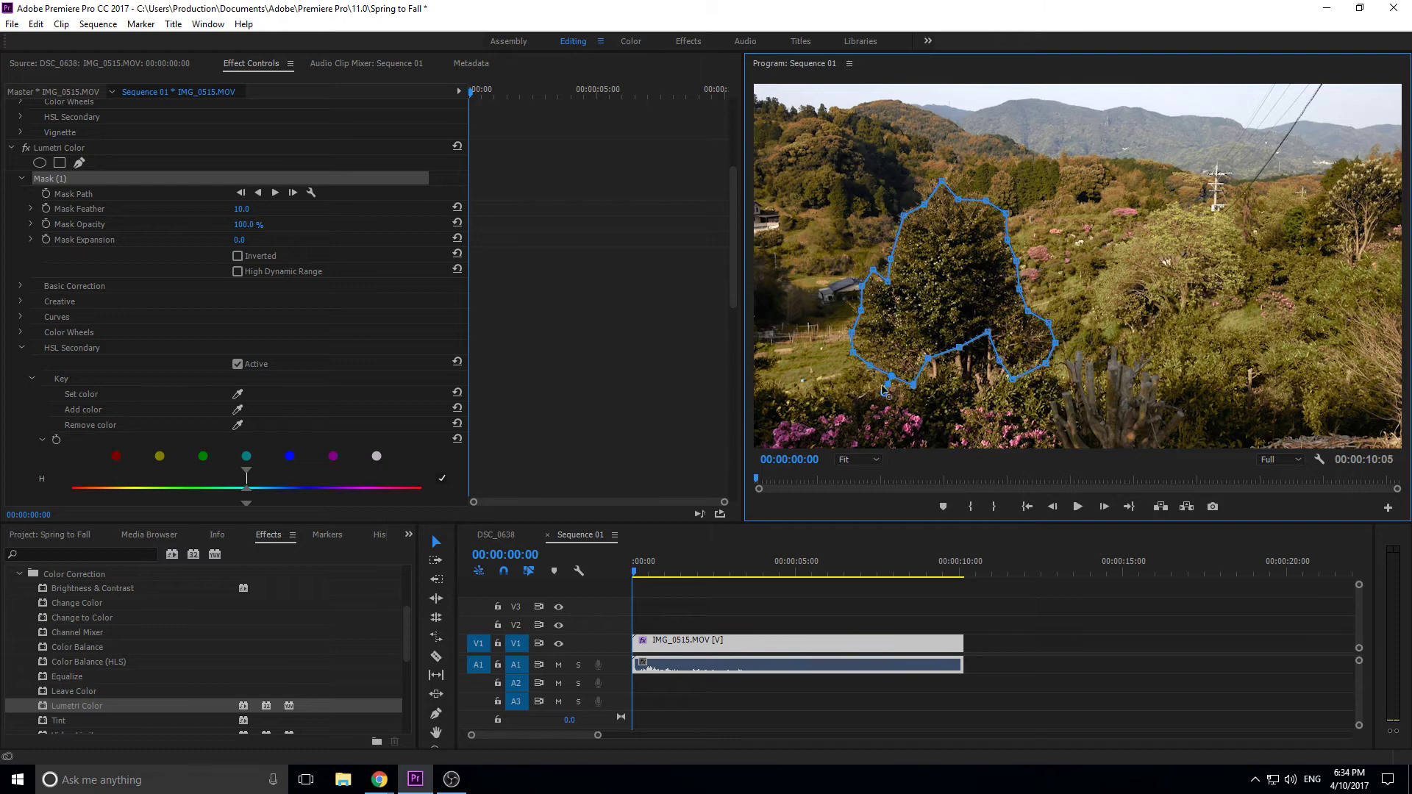
click(241, 210)
Step: Sample the central tree's foliage as the key colour and preview it as a mask
scroll(422, 345, down, 5)
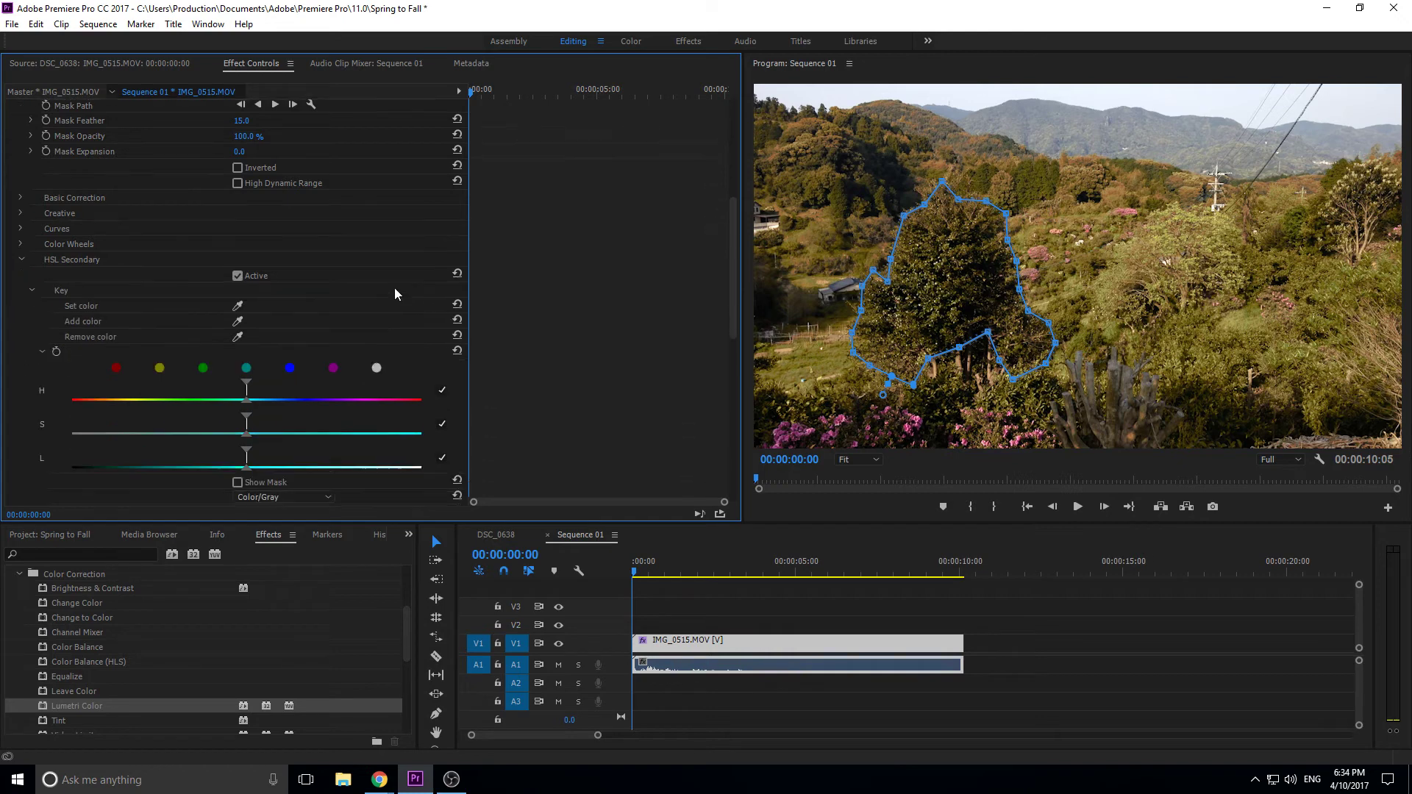
click(237, 188)
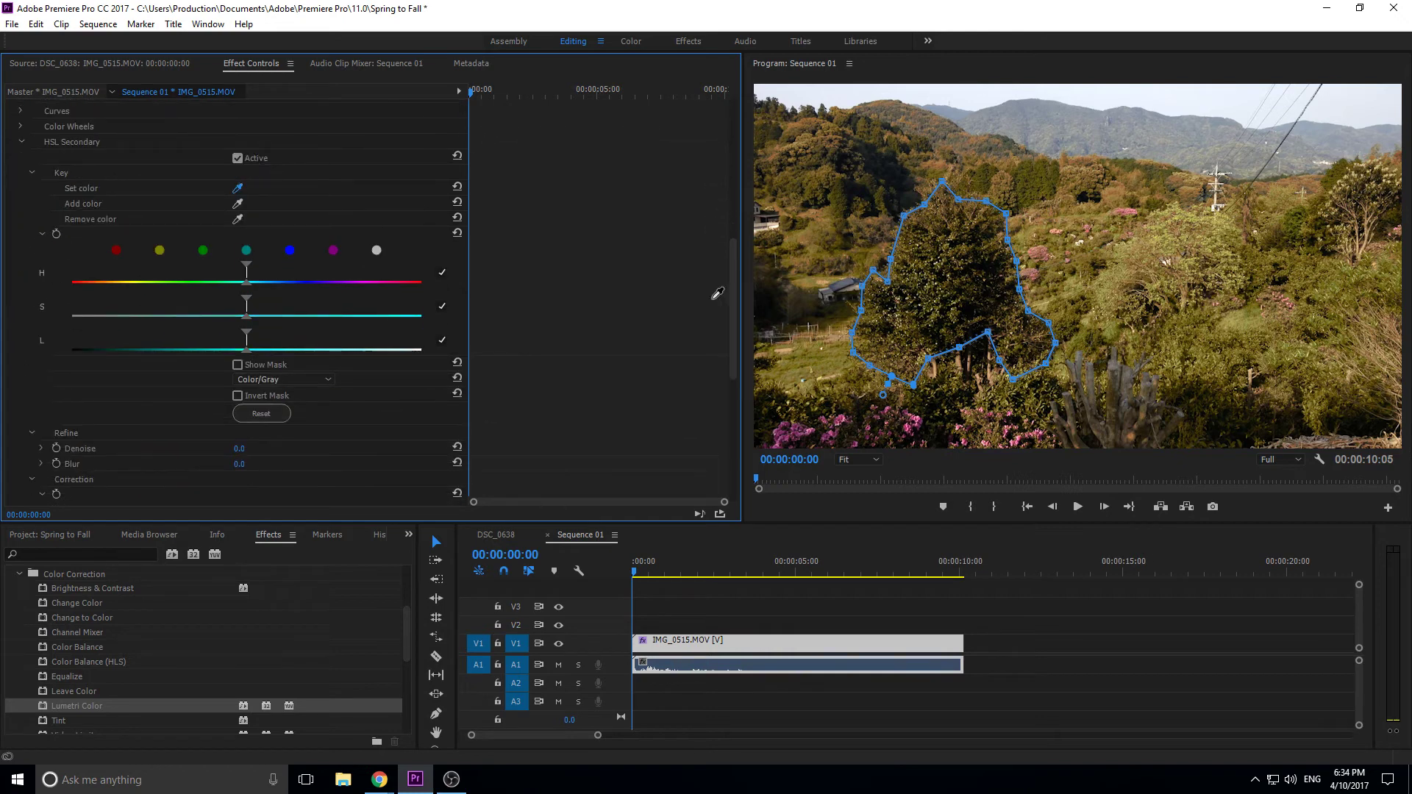
click(941, 290)
scroll(364, 406, down, 2)
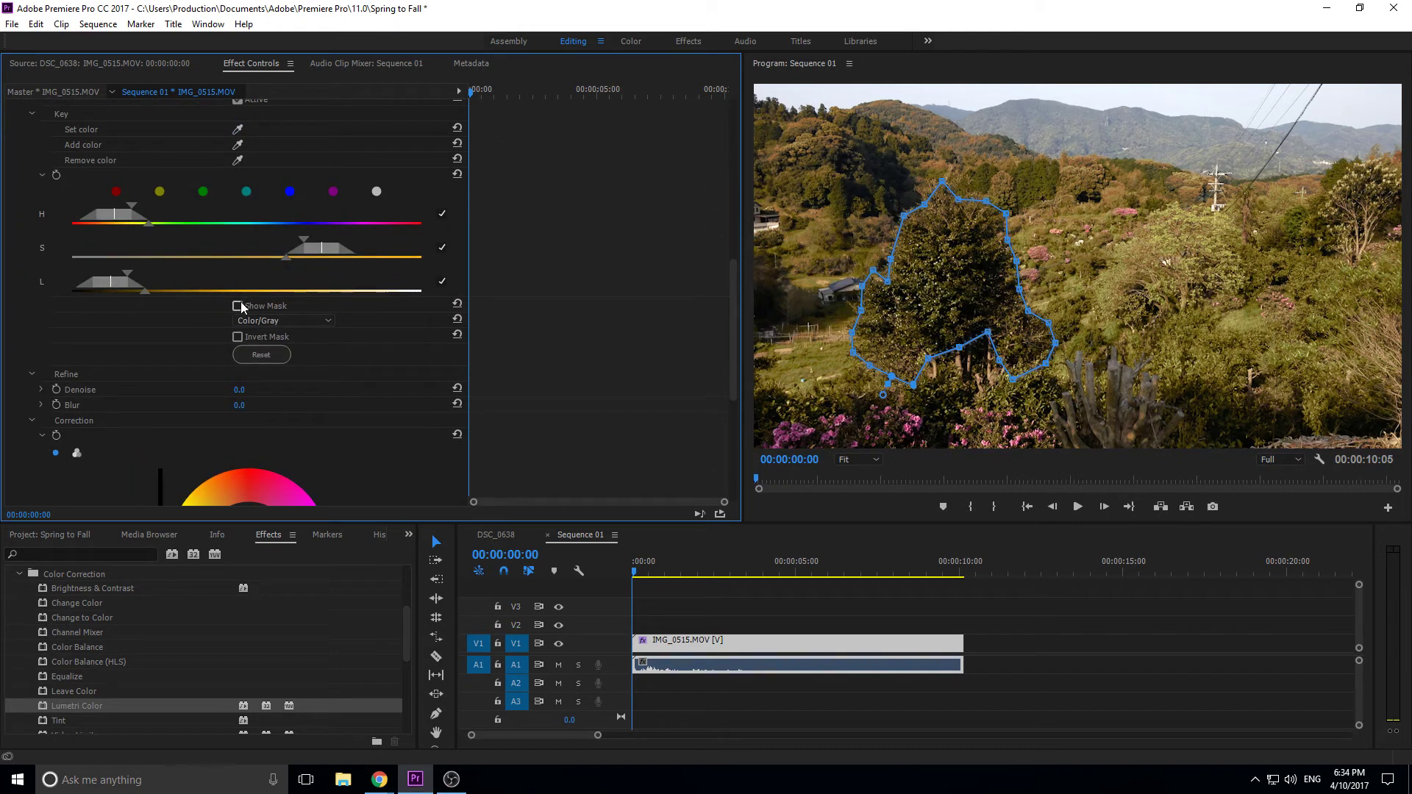
click(239, 304)
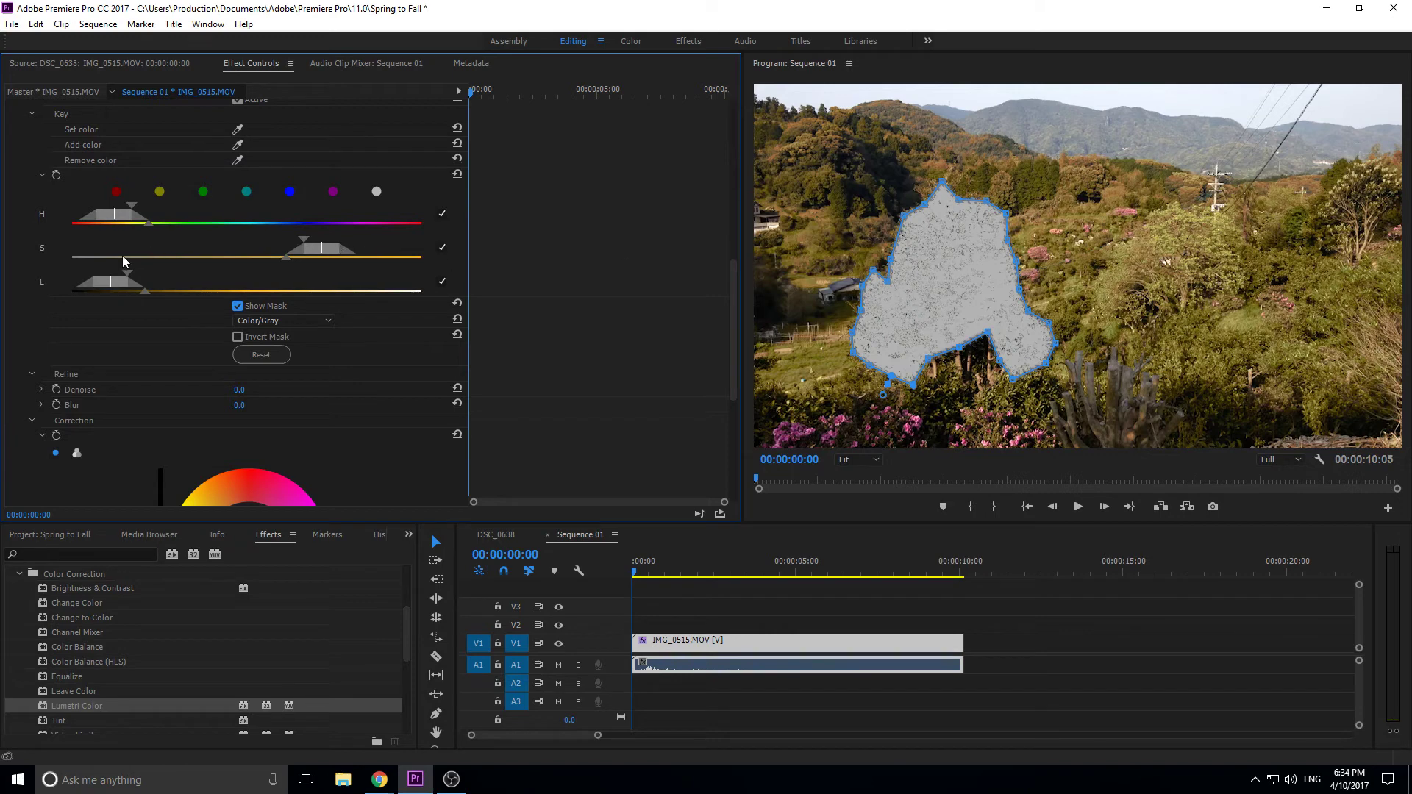
Step: Widen and shift the key's hue, saturation and luminance ranges to cover the tree
mouse_move(130, 272)
mouse_down()
mouse_move(161, 271)
mouse_move(139, 281)
mouse_move(153, 280)
mouse_move(125, 263)
mouse_up()
drag(319, 255, 350, 259)
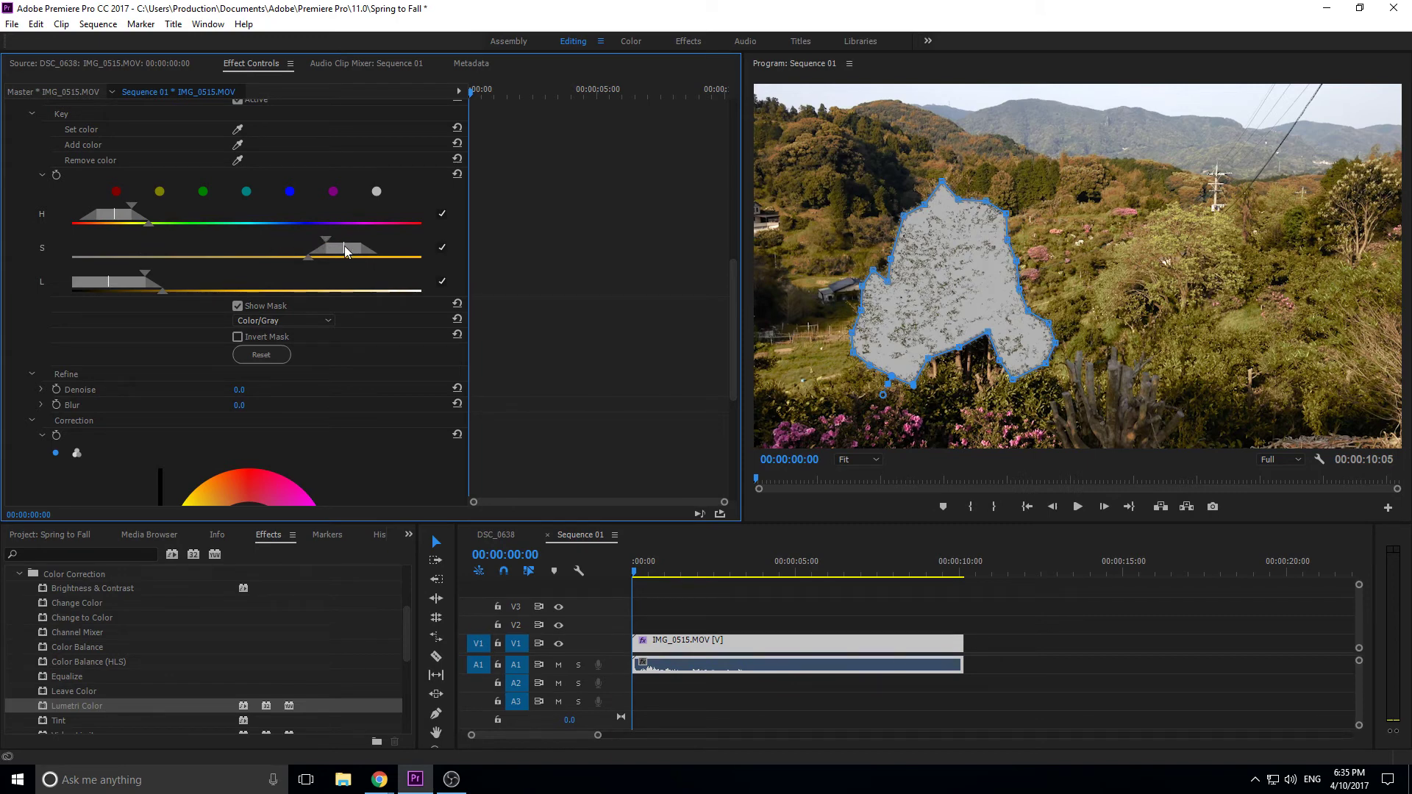
drag(328, 245, 266, 245)
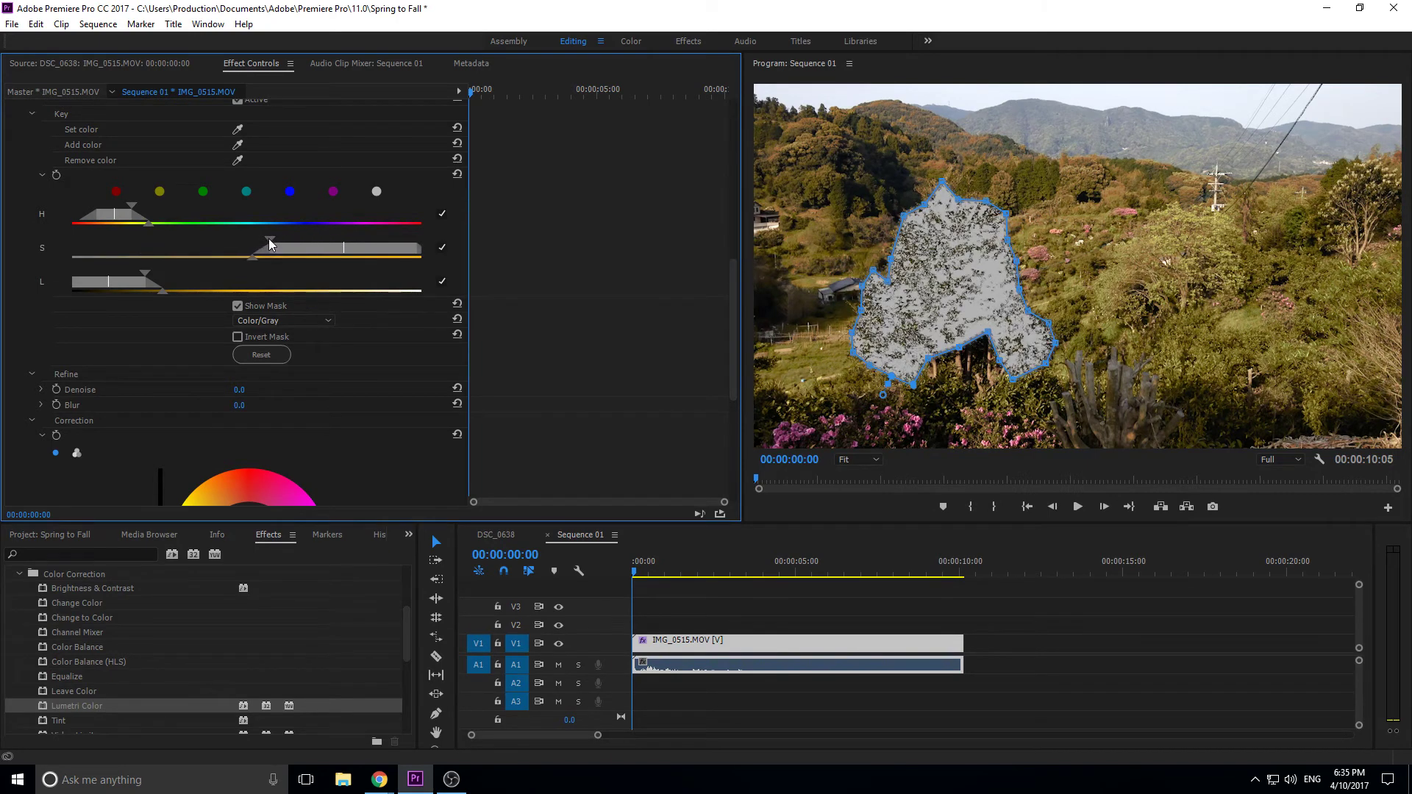
drag(134, 203, 144, 203)
mouse_move(134, 284)
mouse_down()
mouse_move(174, 288)
mouse_move(152, 292)
mouse_up()
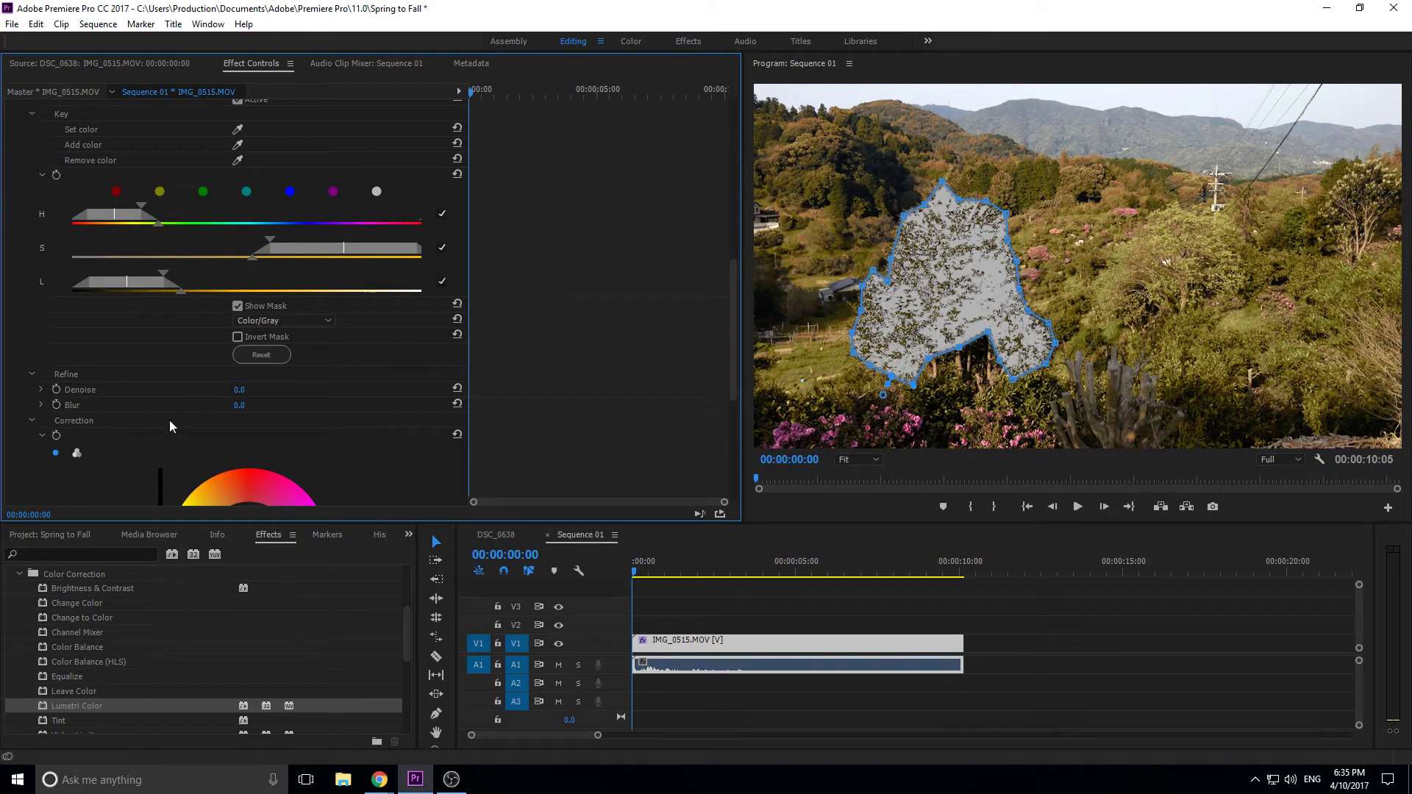
Step: Drag the Correction wheel toward red and turn off the mask preview
scroll(221, 382, down, 4)
drag(227, 390, 237, 354)
scroll(210, 313, up, 1)
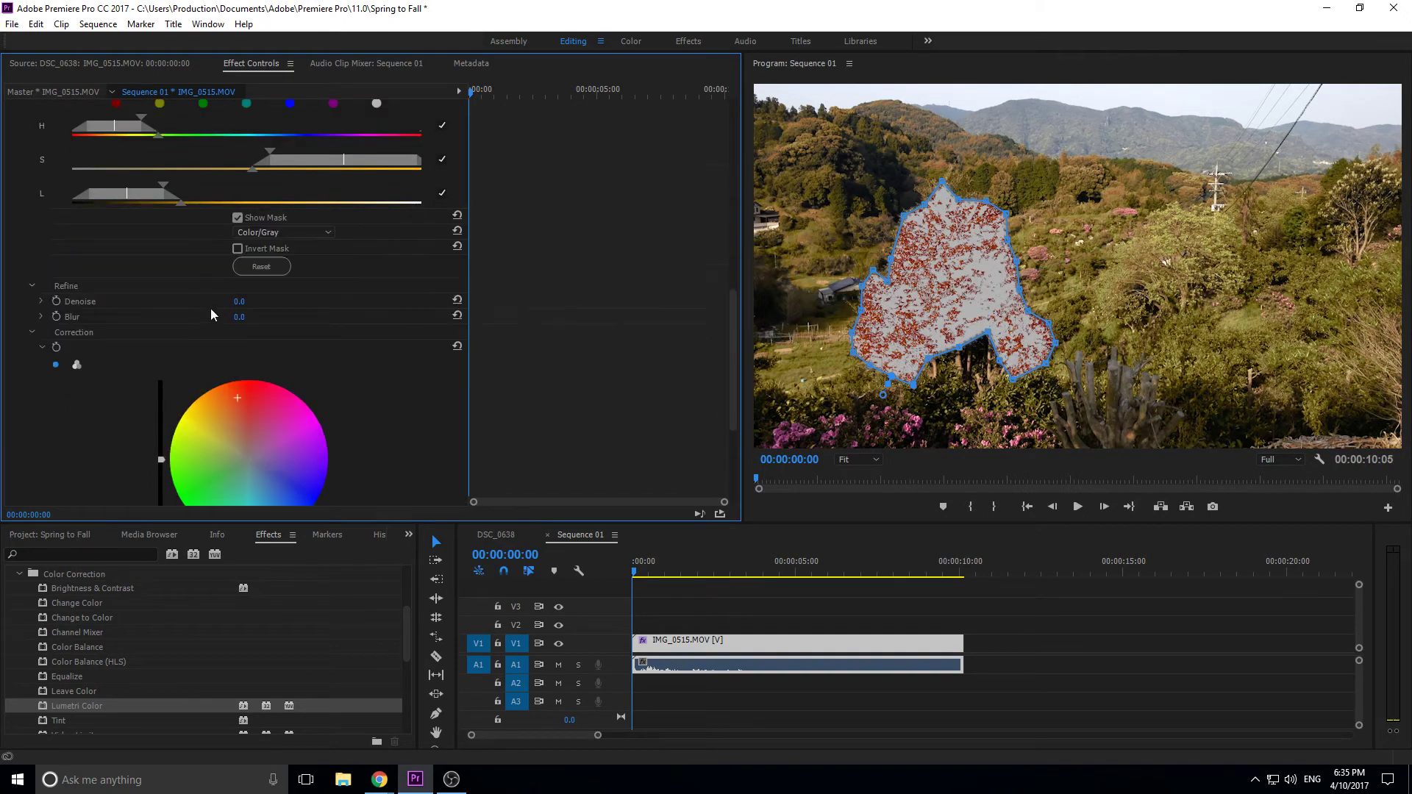
click(240, 216)
Step: Return to the normal image and narrow the tree key's luminance and saturation ranges
click(238, 218)
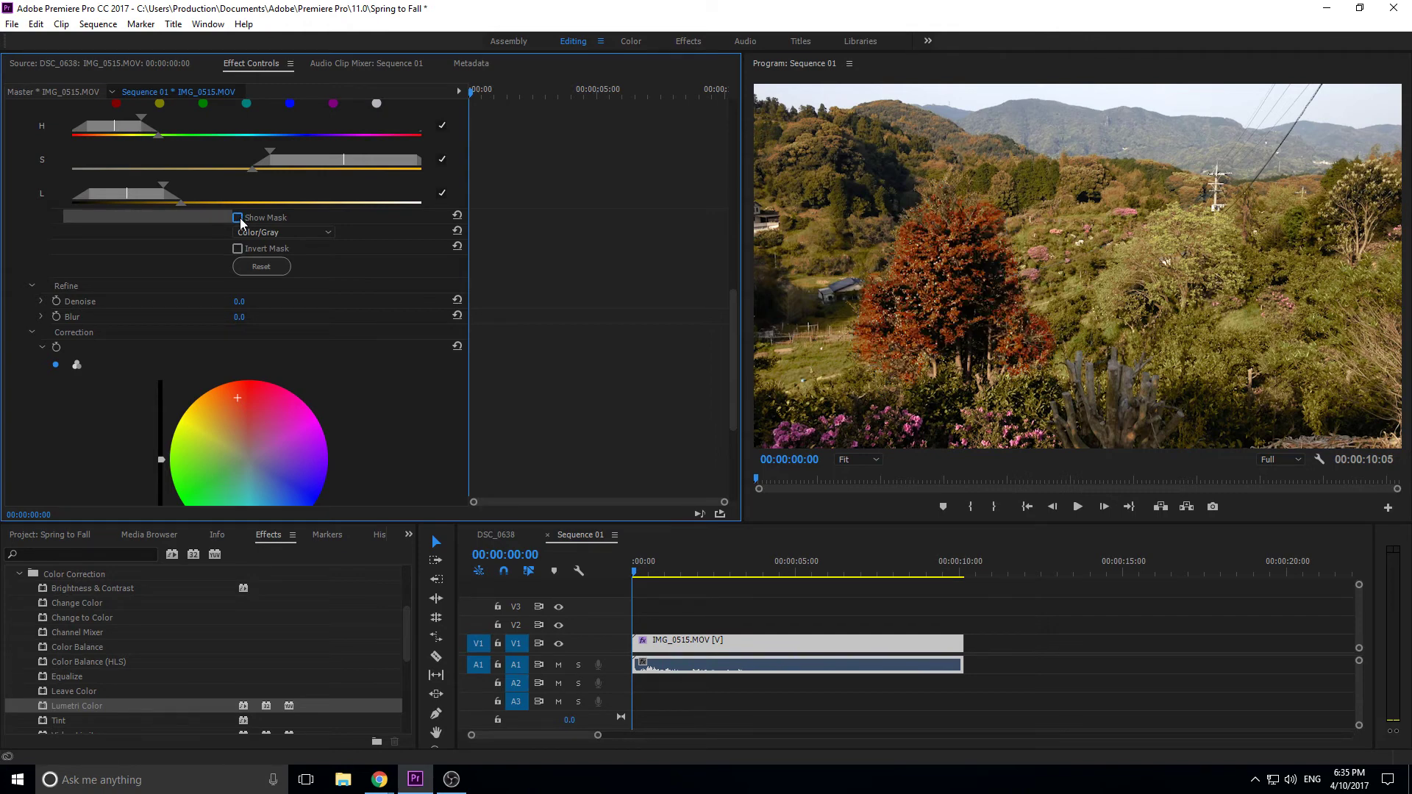
scroll(161, 375, up, 2)
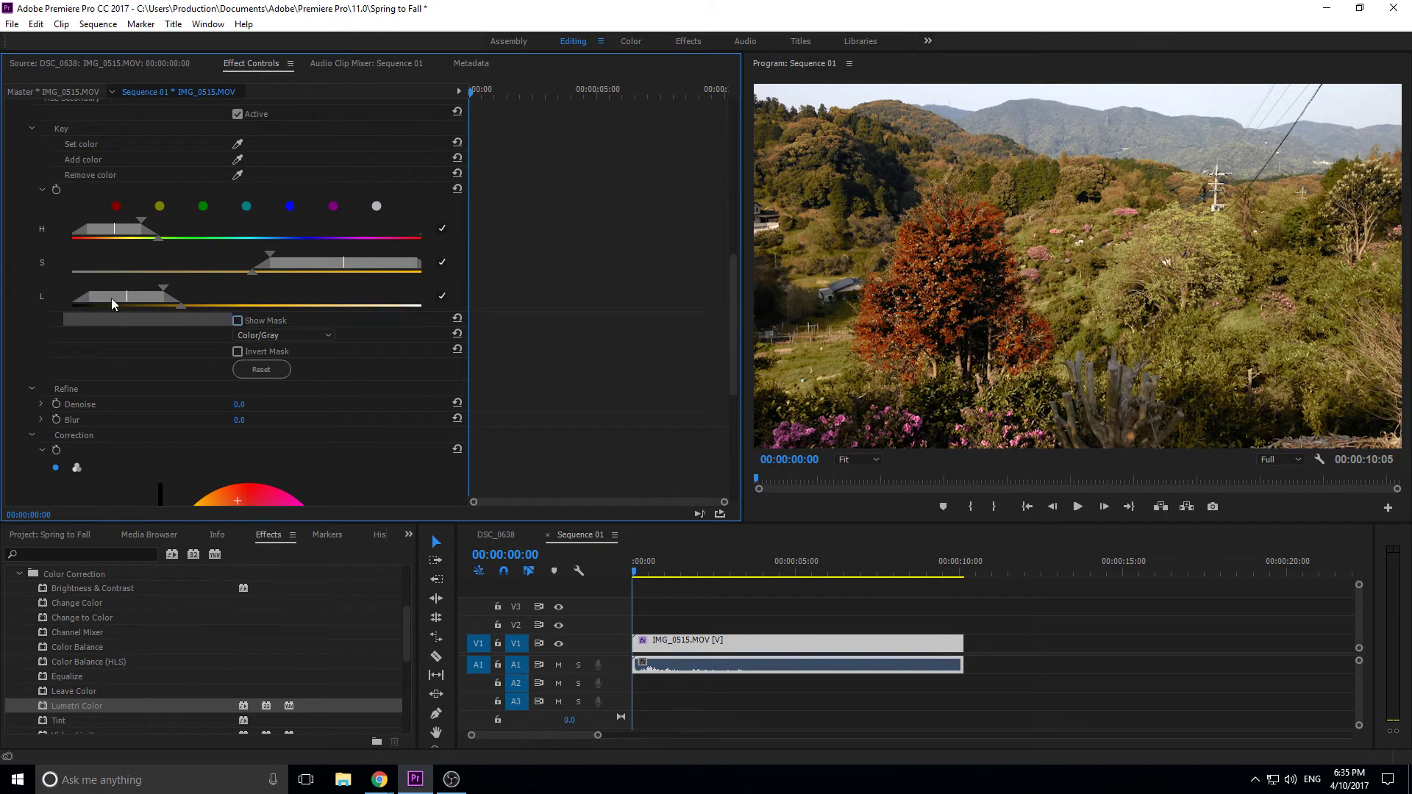
drag(110, 298, 244, 303)
drag(306, 263, 231, 267)
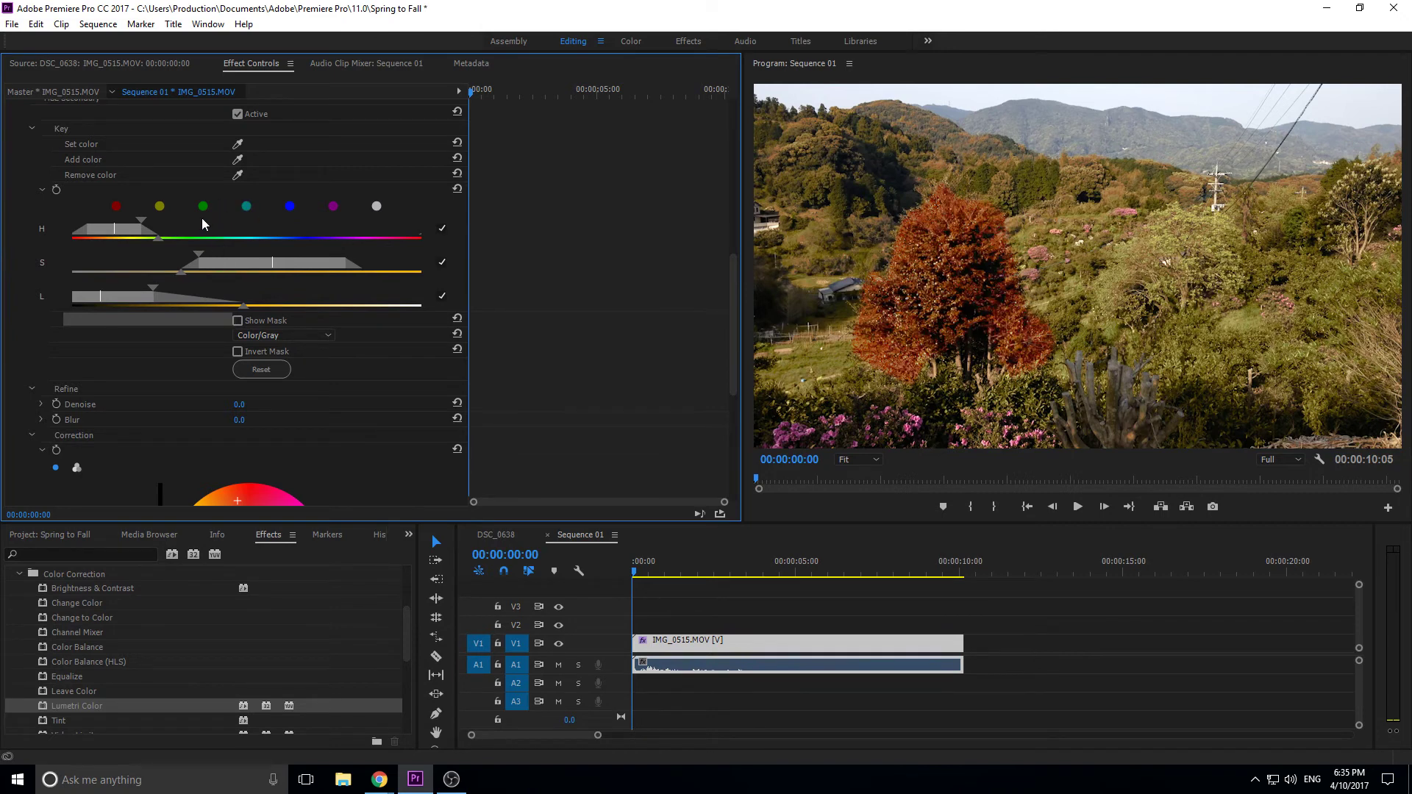
Step: Nudge the tree's Correction wheel point slightly to soften its red tint
scroll(218, 175, up, 5)
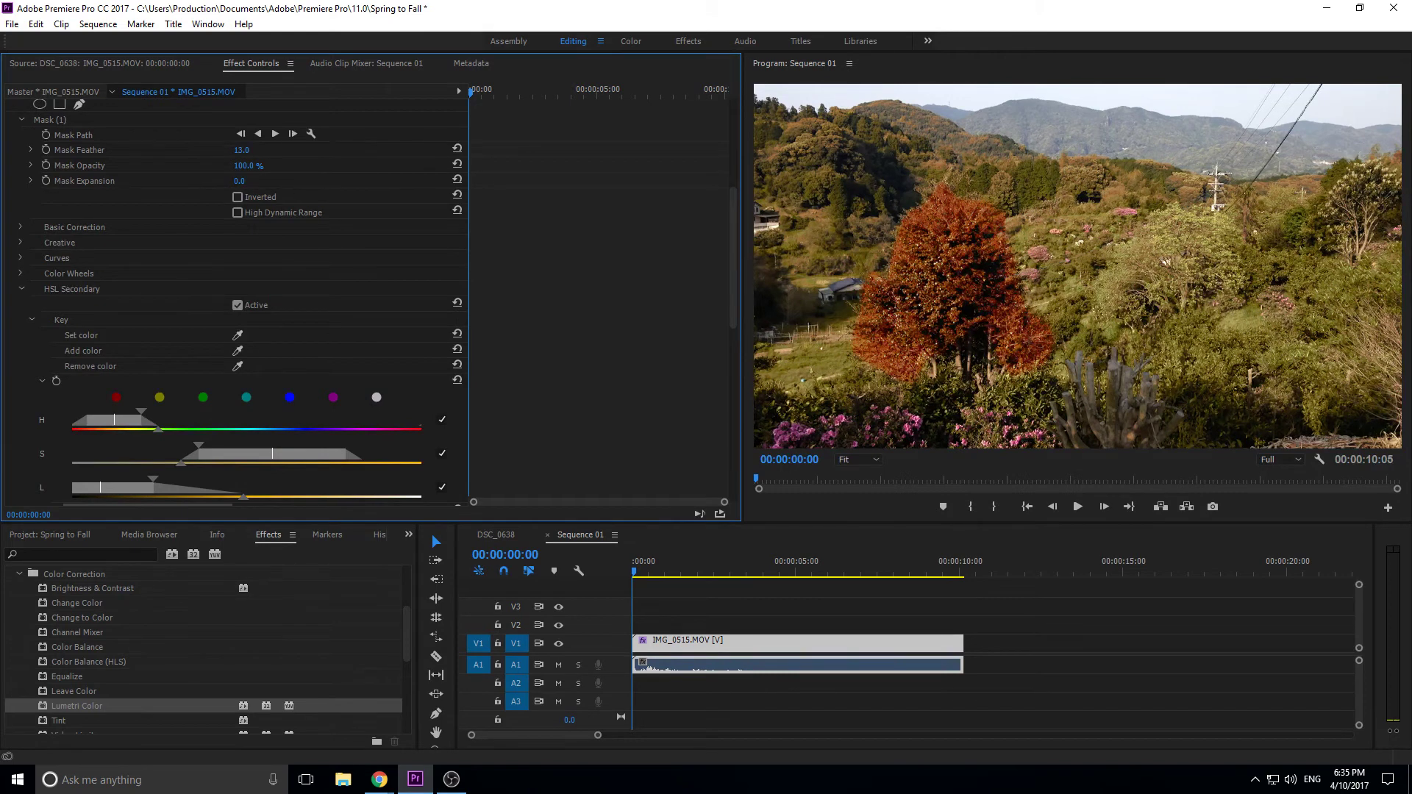
scroll(348, 312, down, 2)
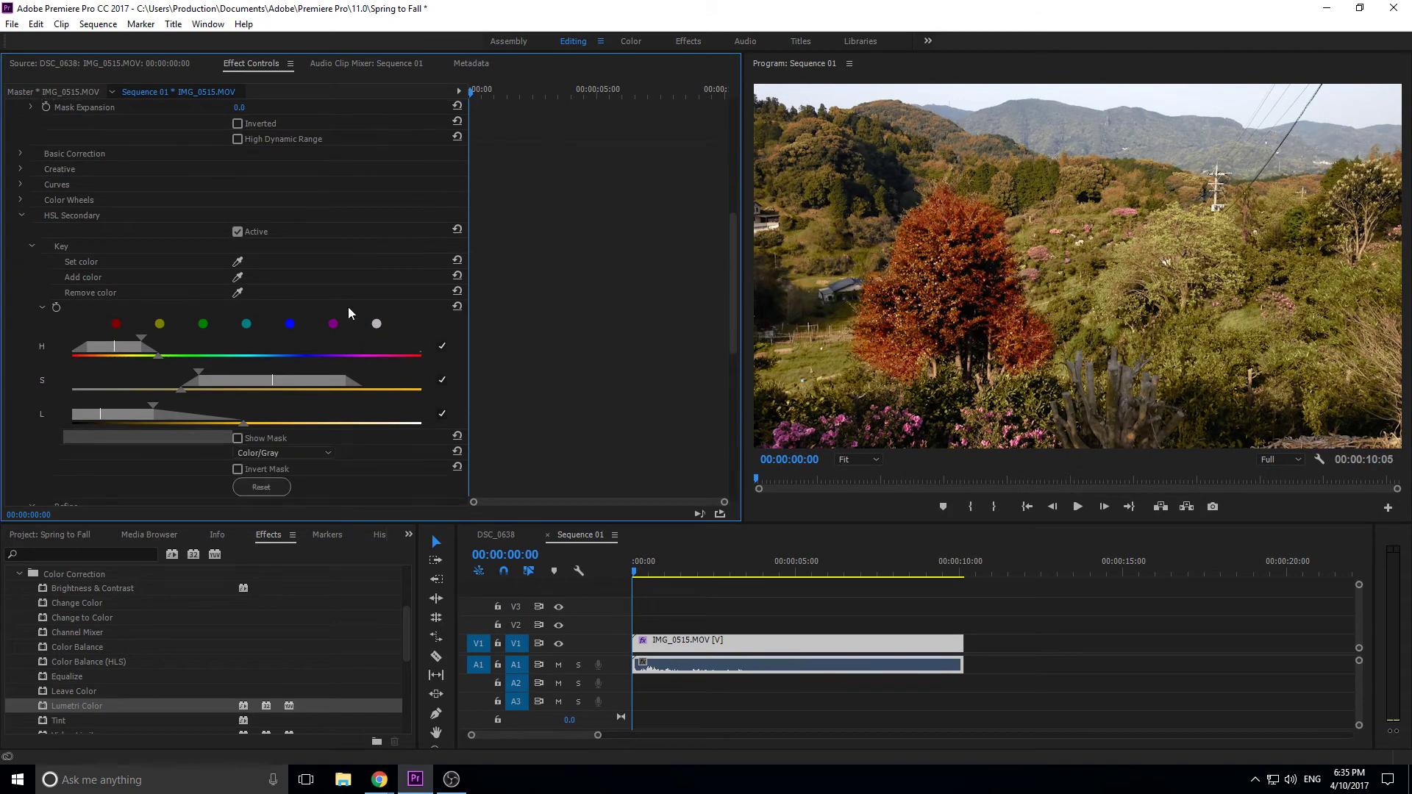
scroll(410, 400, down, 11)
scroll(251, 292, up, 2)
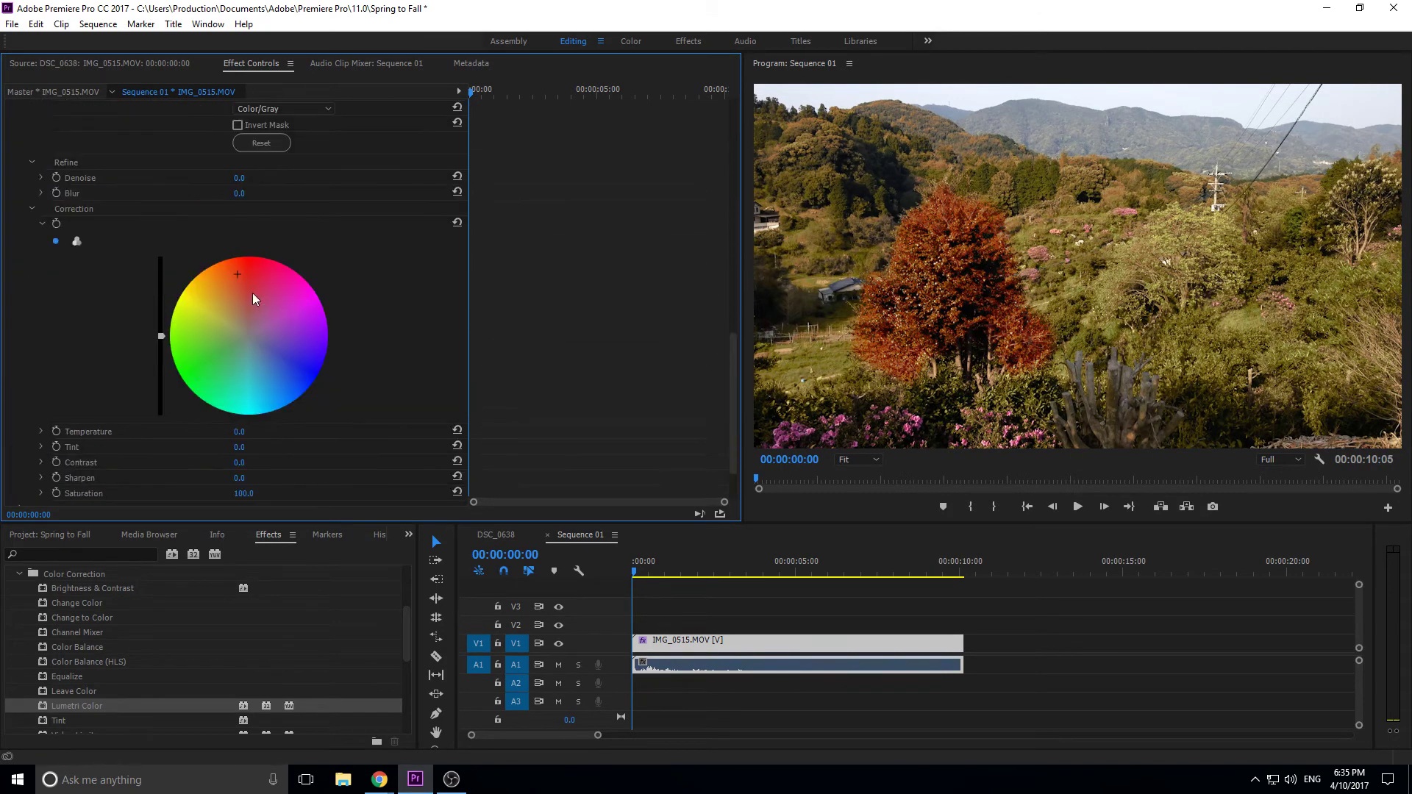
drag(252, 293, 241, 296)
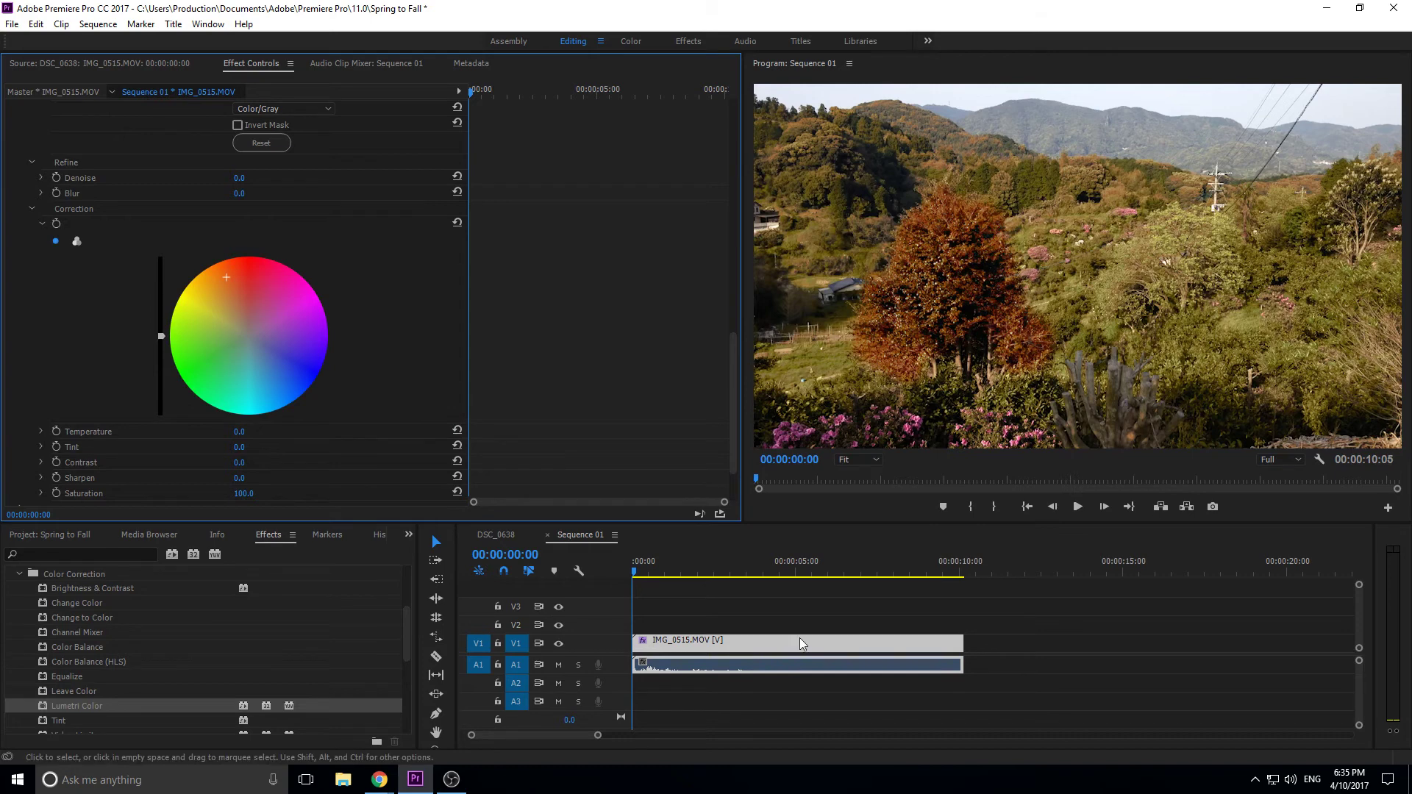
Step: Deselect the clip, play the graded sequence, and show the original green footage in the Source Monitor
click(1068, 621)
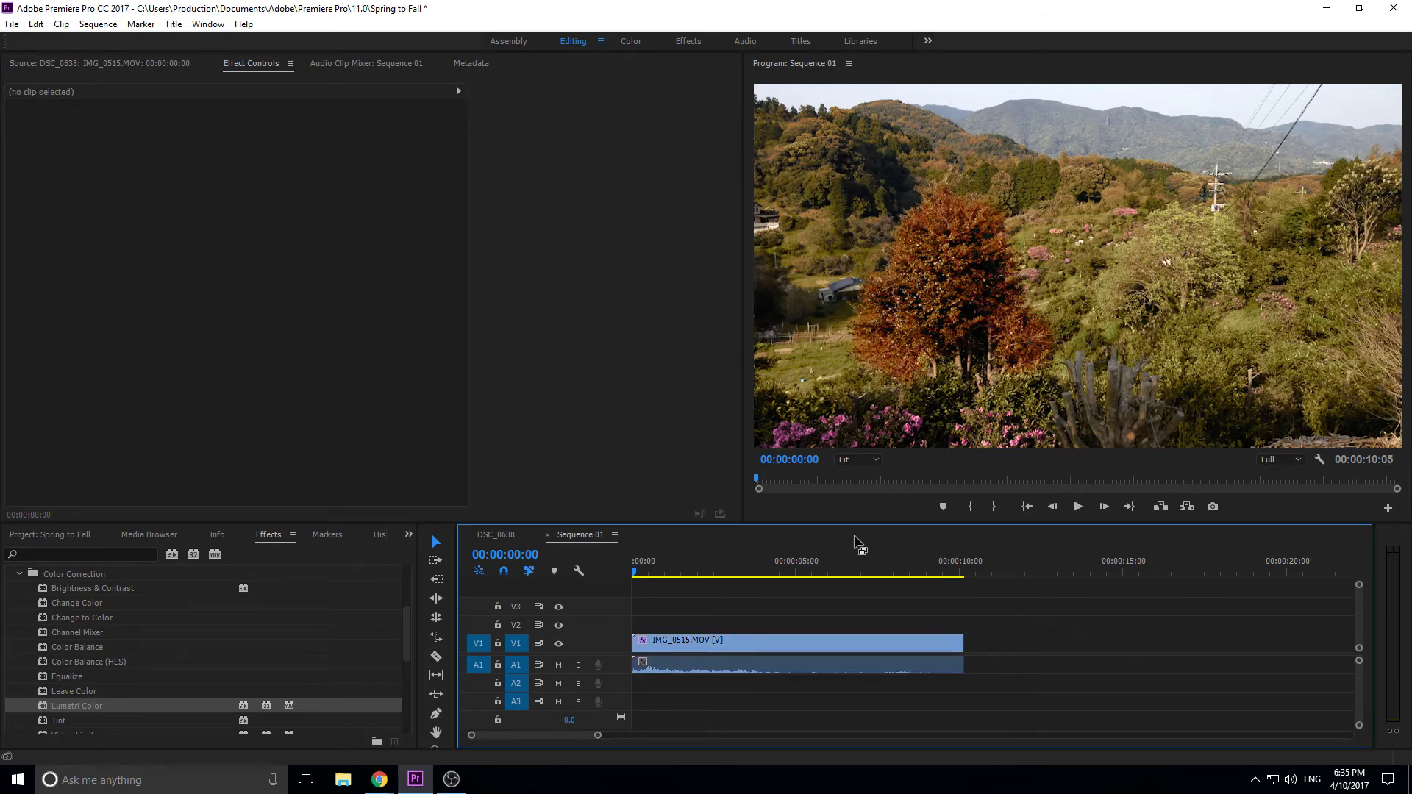
key(space)
key(space)
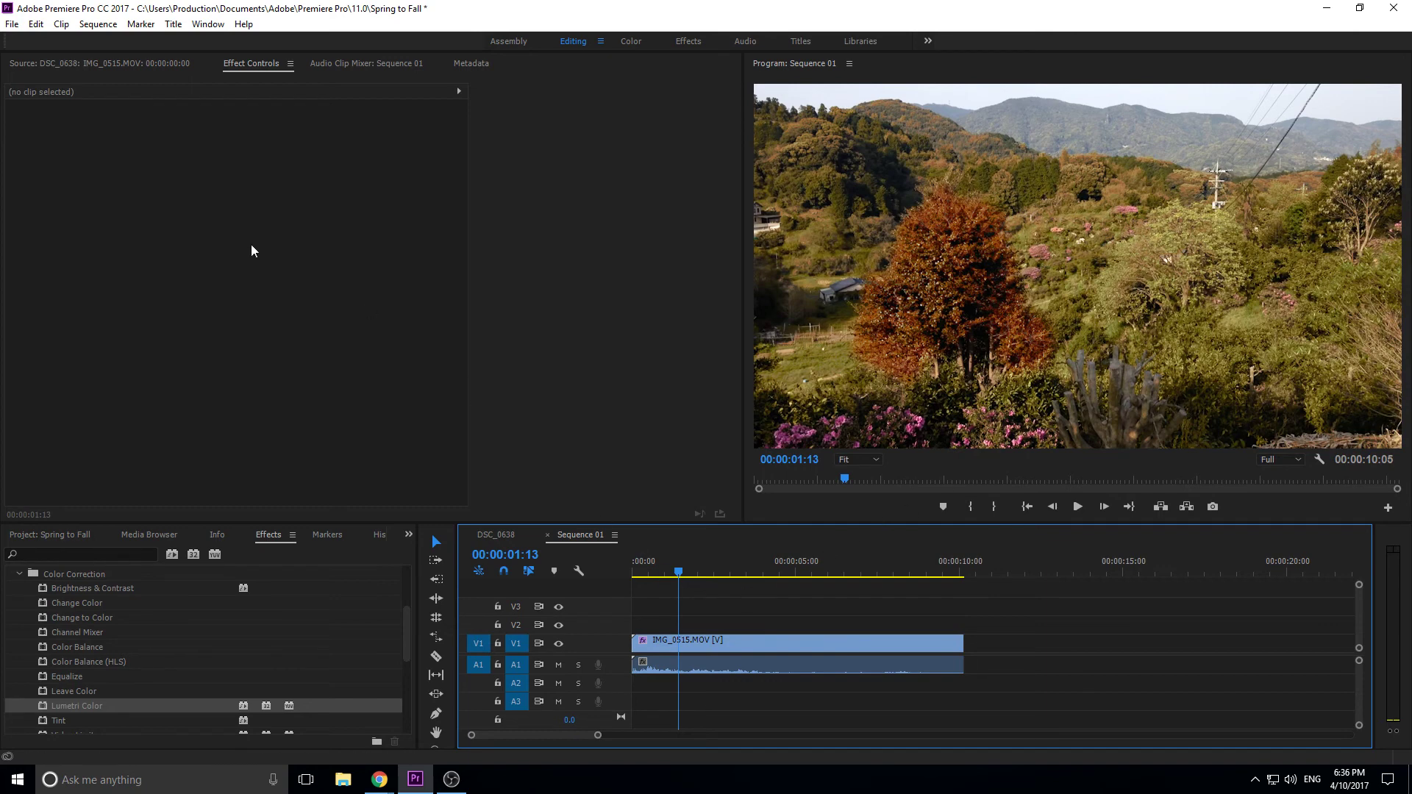
click(99, 63)
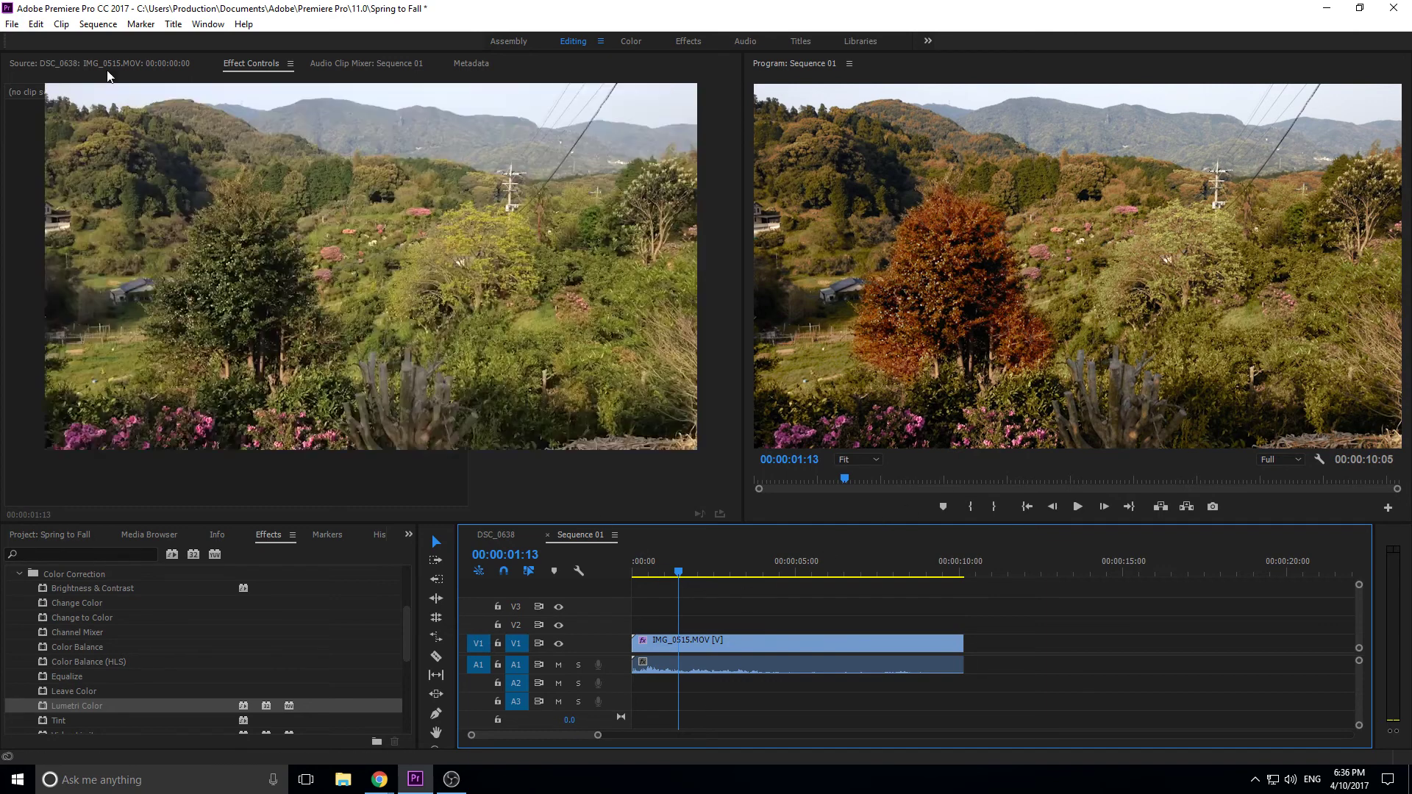
Step: Select the clip and nudge the Background Lumetri Color's HSL Secondary correction hue
click(713, 660)
click(232, 63)
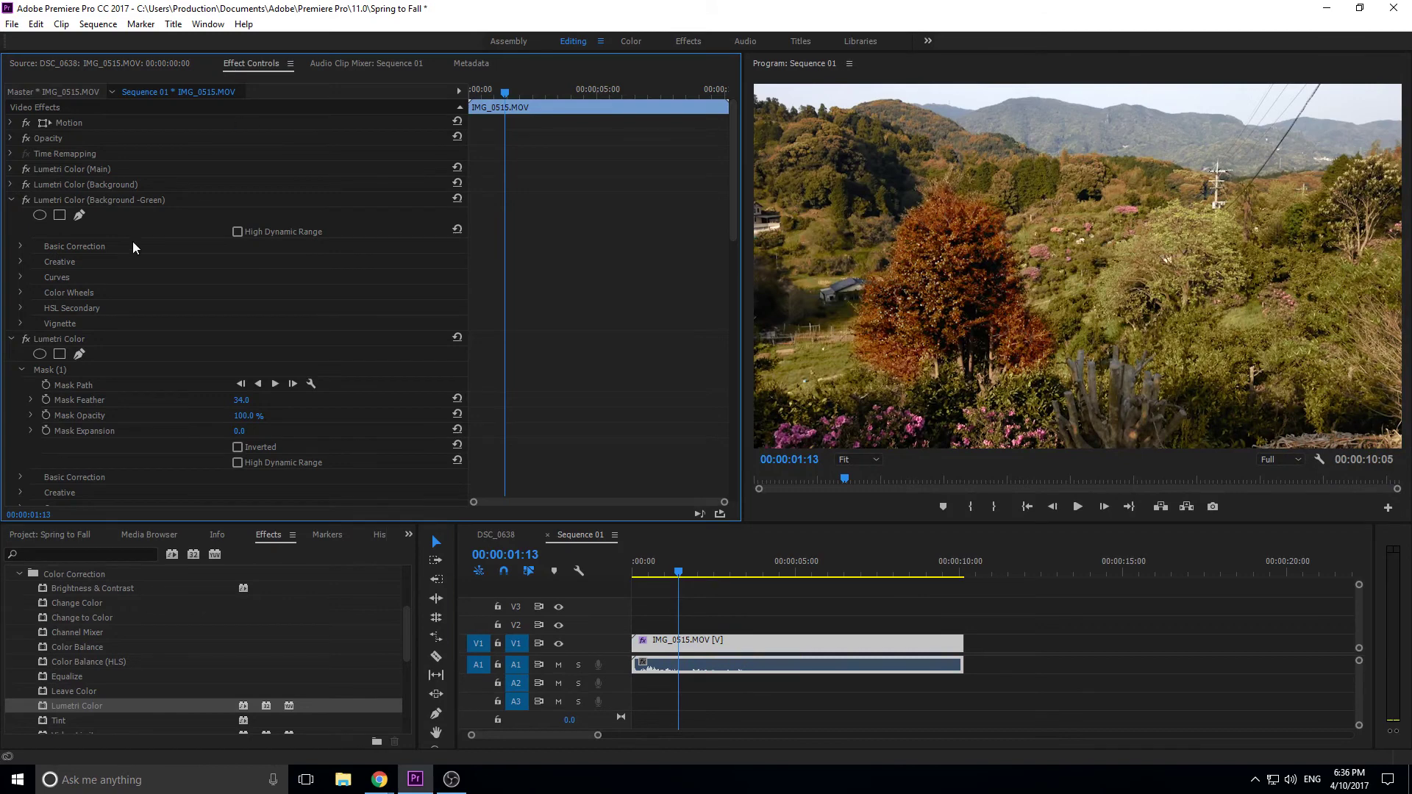
click(8, 189)
click(10, 185)
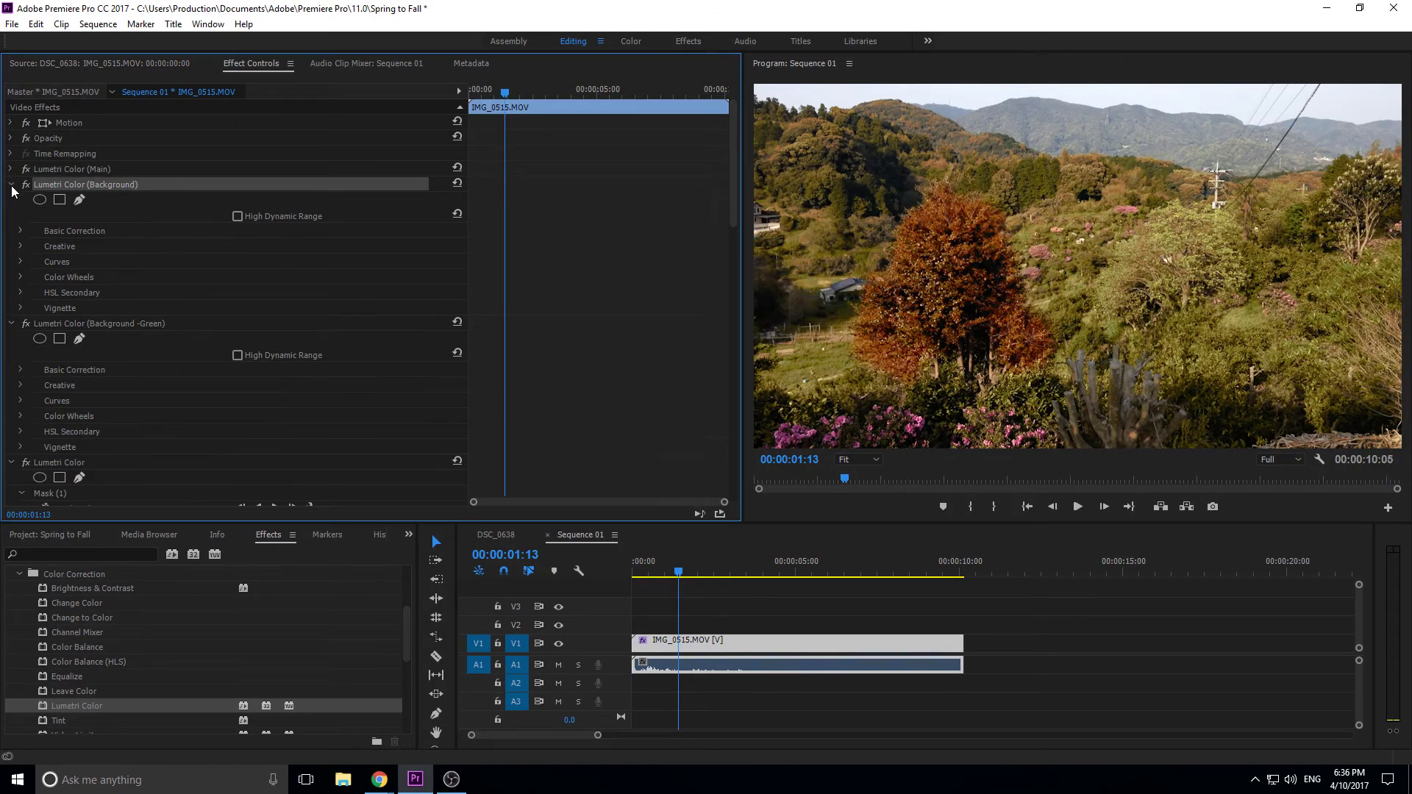
click(25, 293)
scroll(53, 397, down, 5)
scroll(194, 391, down, 2)
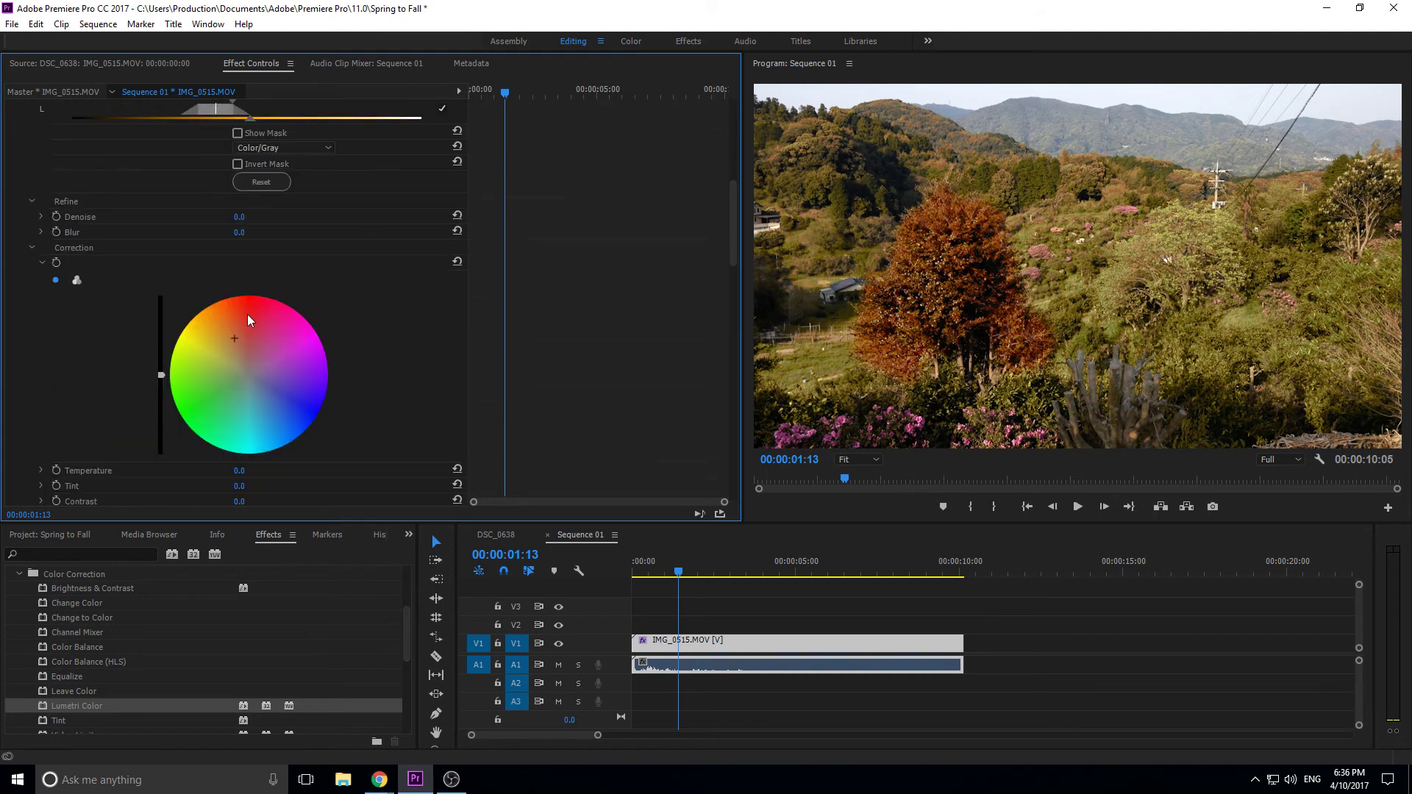
drag(247, 330, 239, 331)
scroll(63, 362, up, 8)
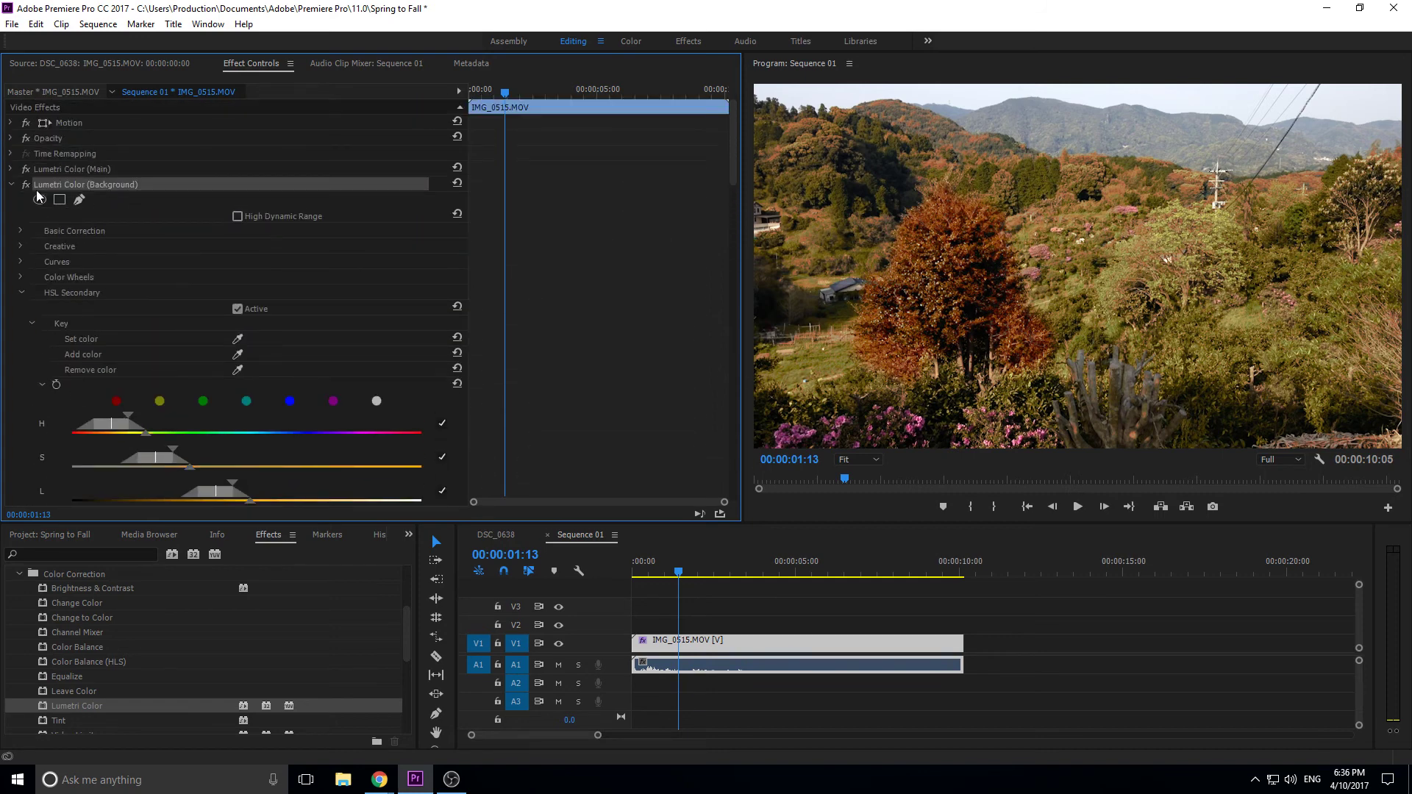
click(11, 185)
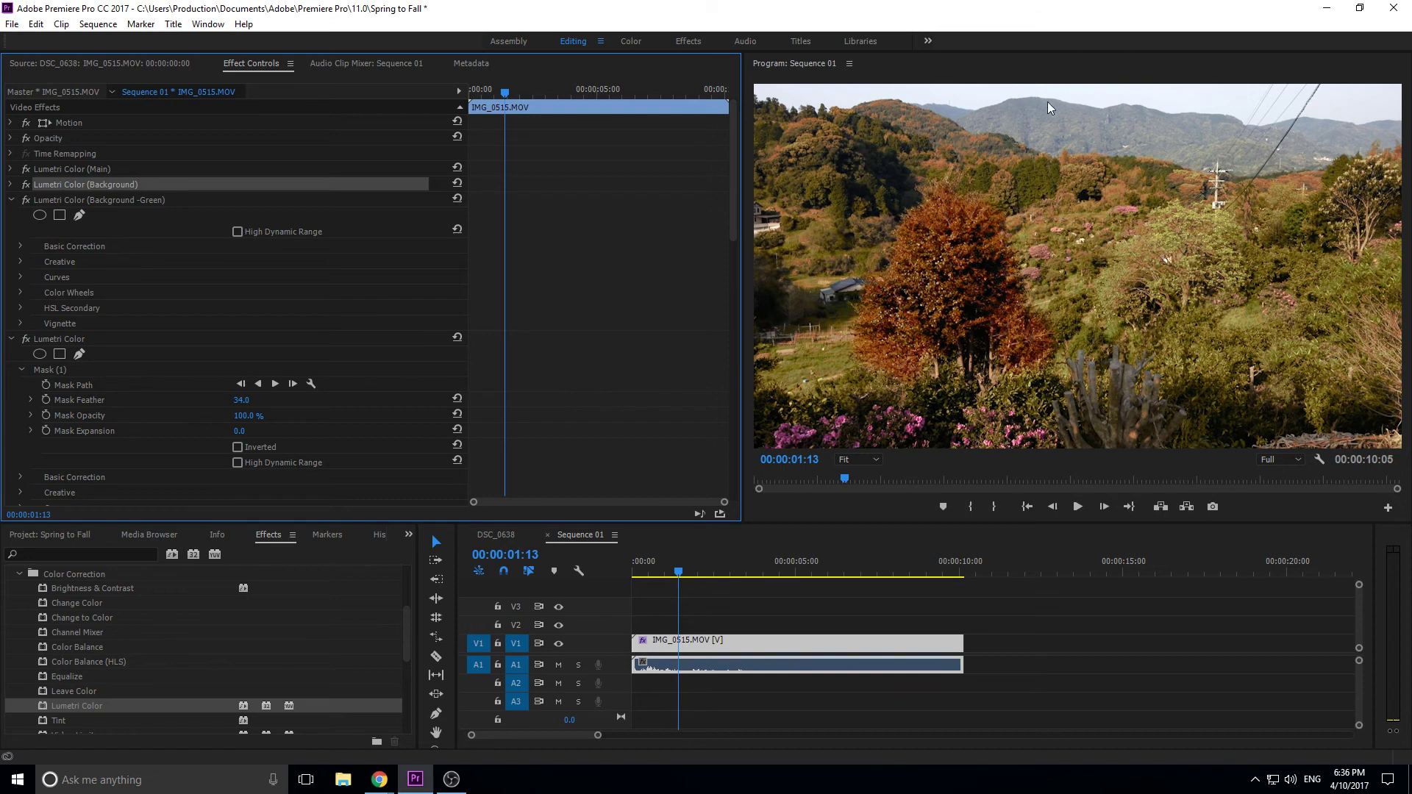
Step: Push the tree correction's HSL Secondary hue toward a deeper red
scroll(251, 296, down, 1)
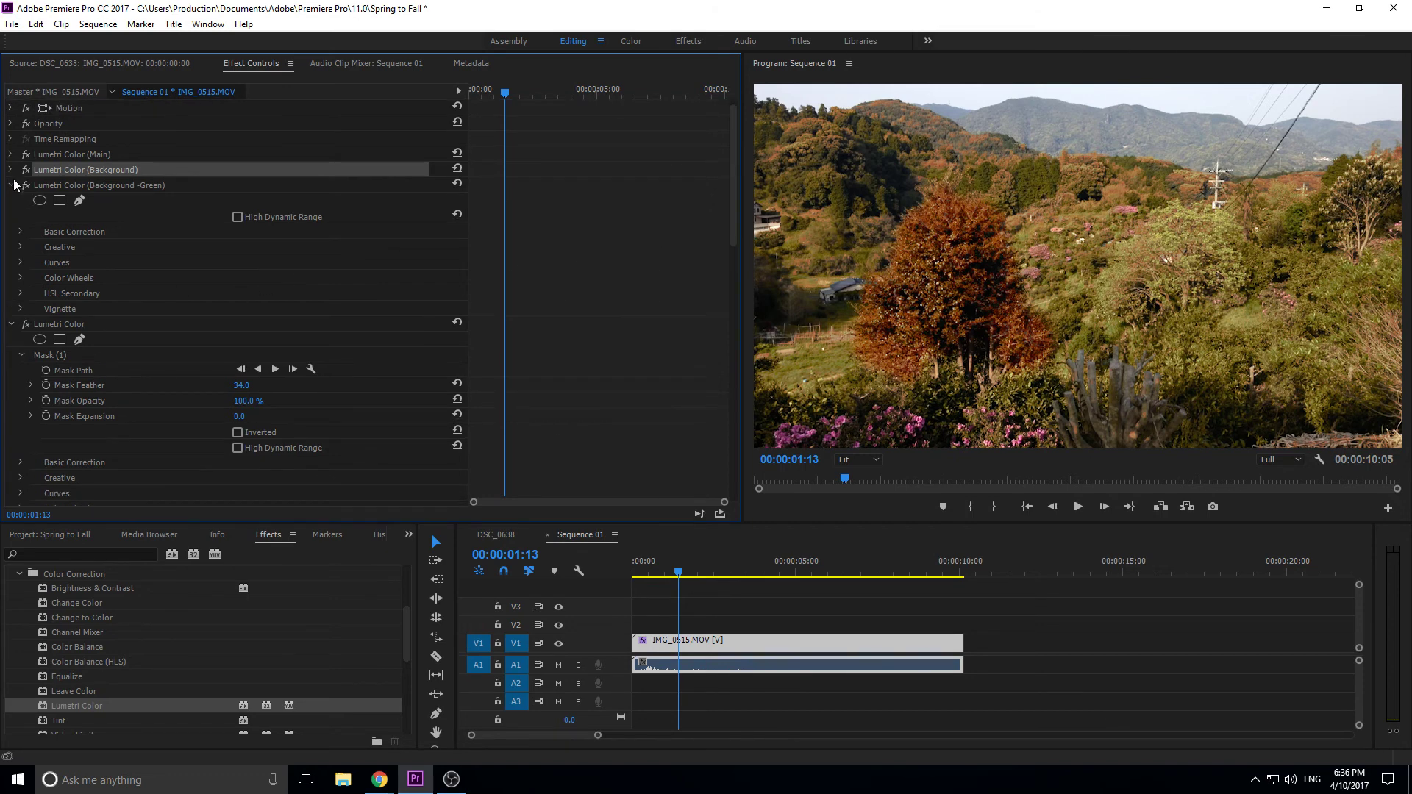
click(73, 305)
scroll(86, 324, down, 3)
scroll(86, 324, down, 5)
mouse_move(234, 382)
mouse_down()
mouse_move(217, 390)
mouse_move(246, 373)
mouse_up()
scroll(40, 353, up, 4)
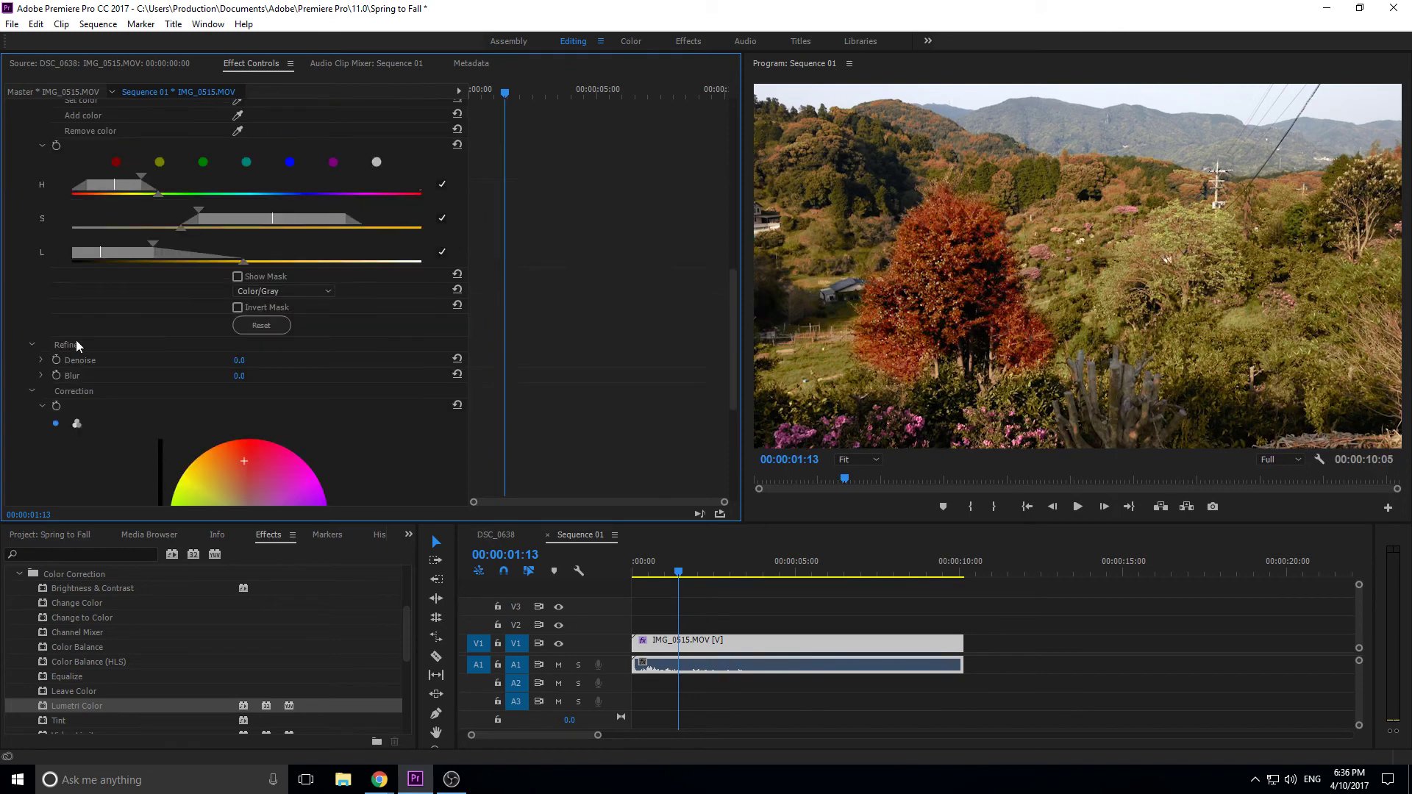
scroll(6, 209, up, 3)
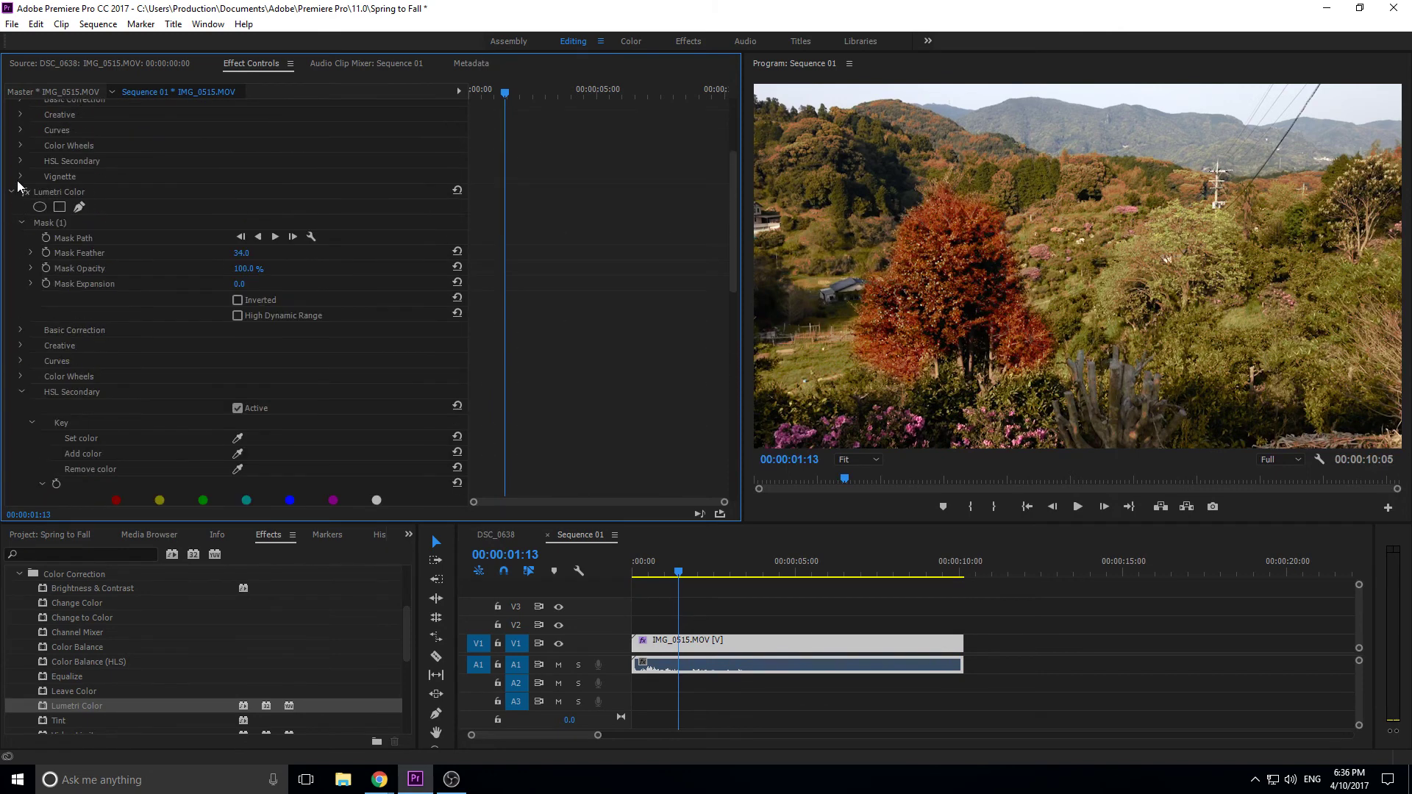
click(13, 192)
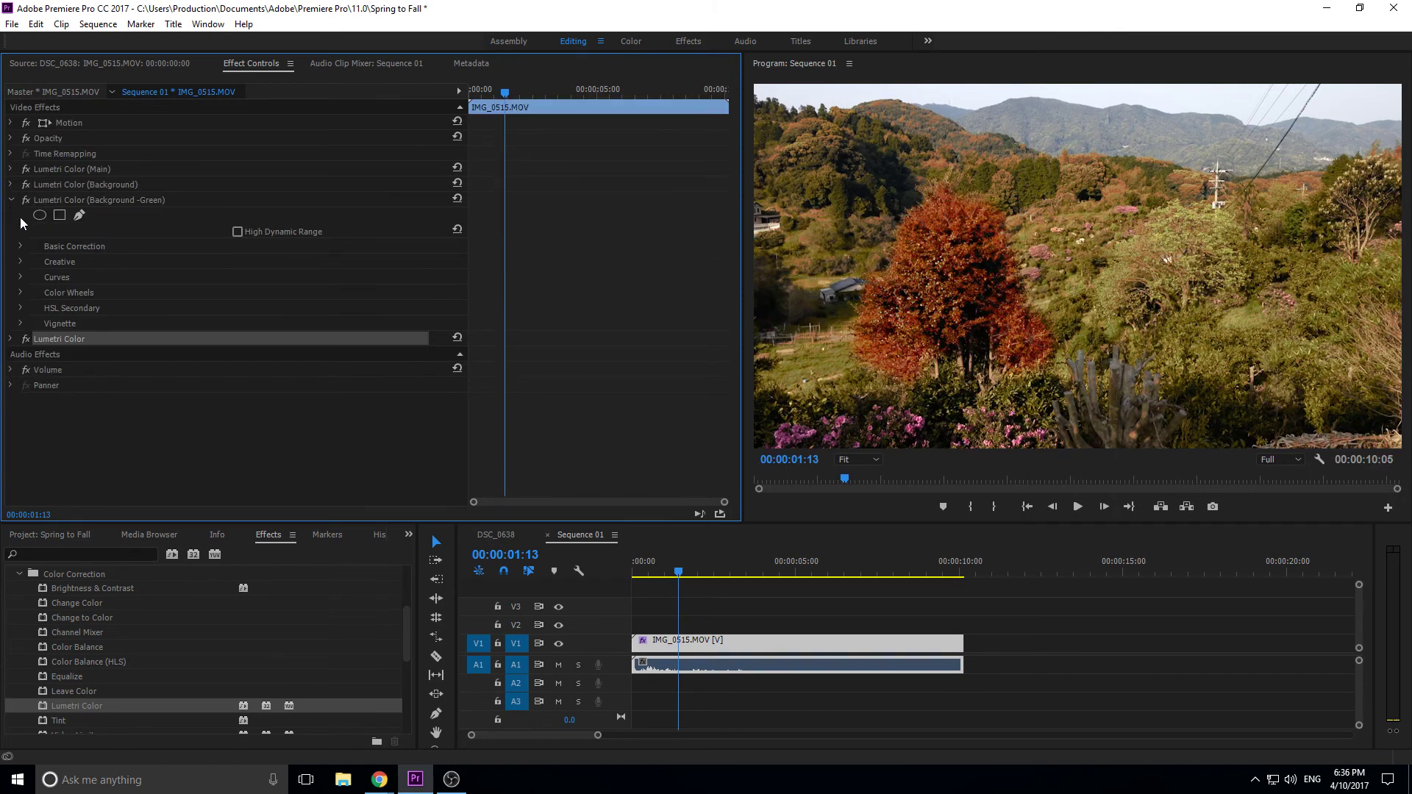
Step: Slightly adjust the Background -Green correction's HSL Secondary hue shift
click(19, 308)
scroll(33, 427, down, 4)
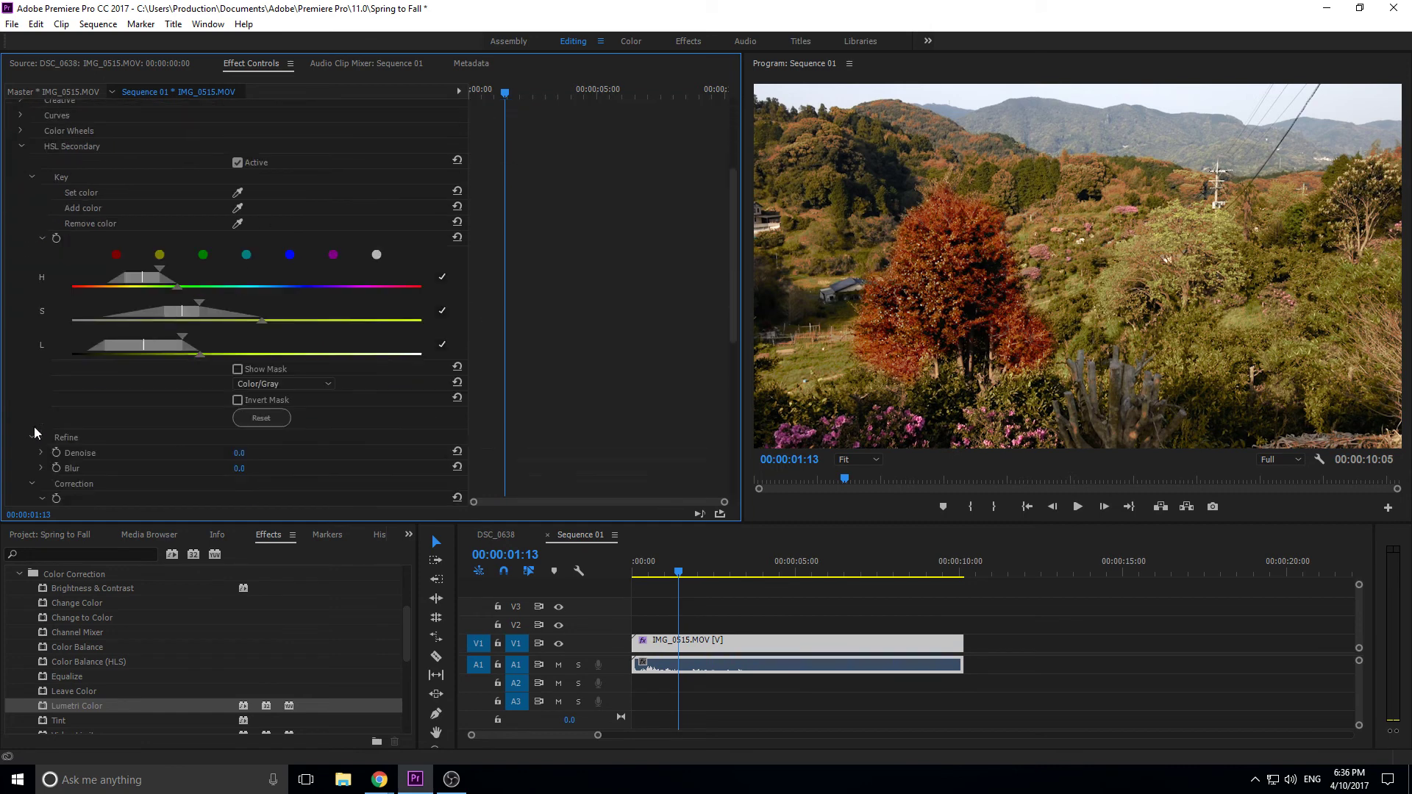
drag(218, 443, 220, 438)
scroll(6, 402, up, 3)
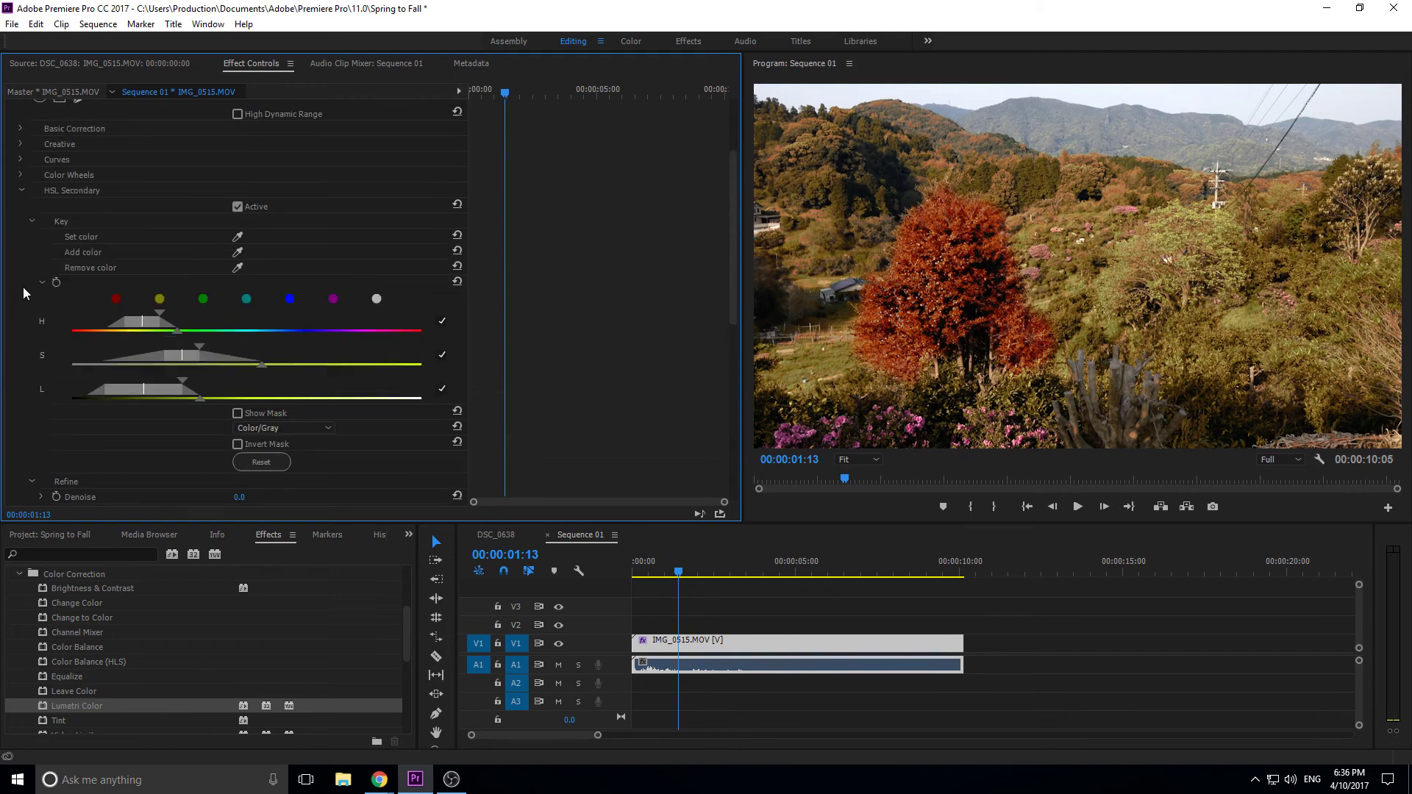
click(21, 190)
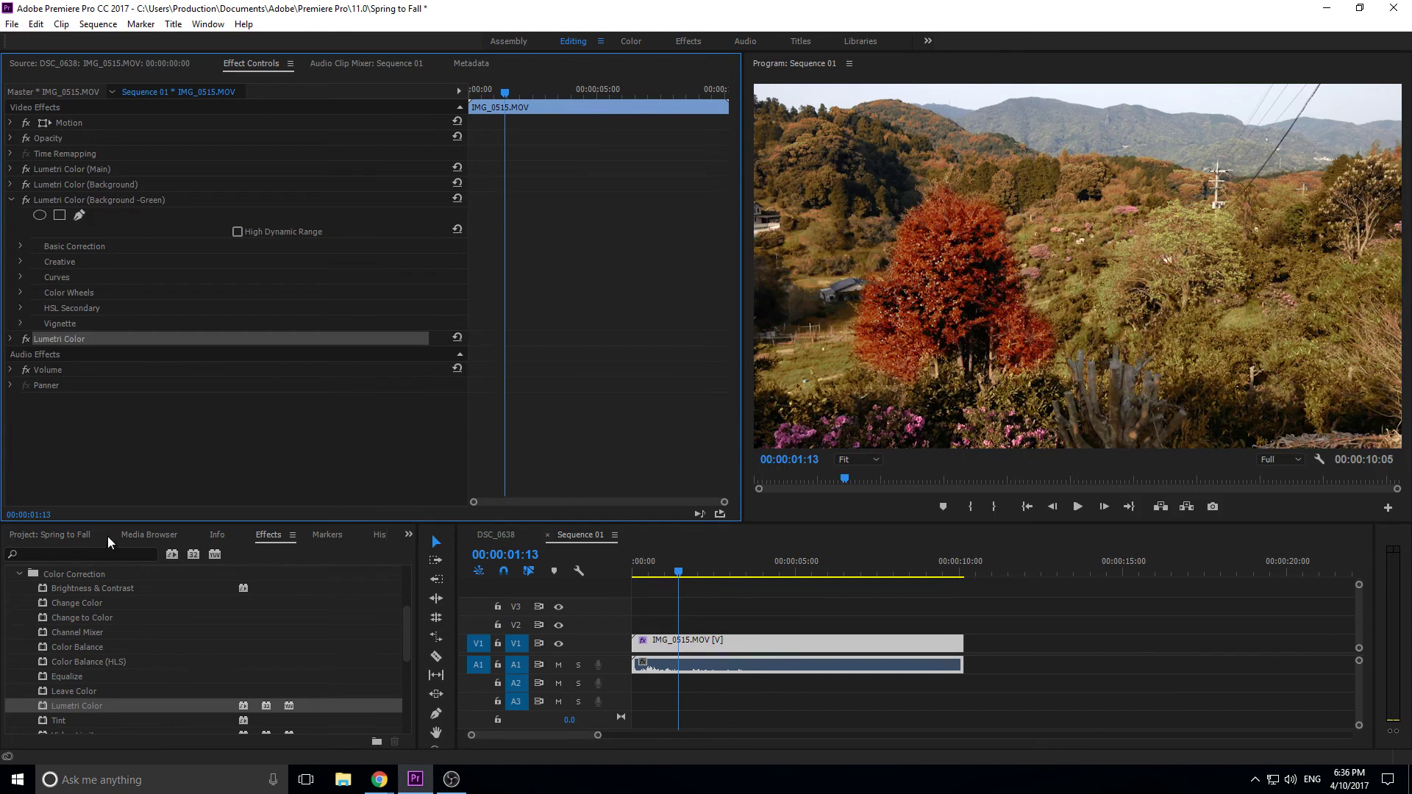
Step: List the project's clips and open the DSC_0638 sequence for comparison
click(146, 536)
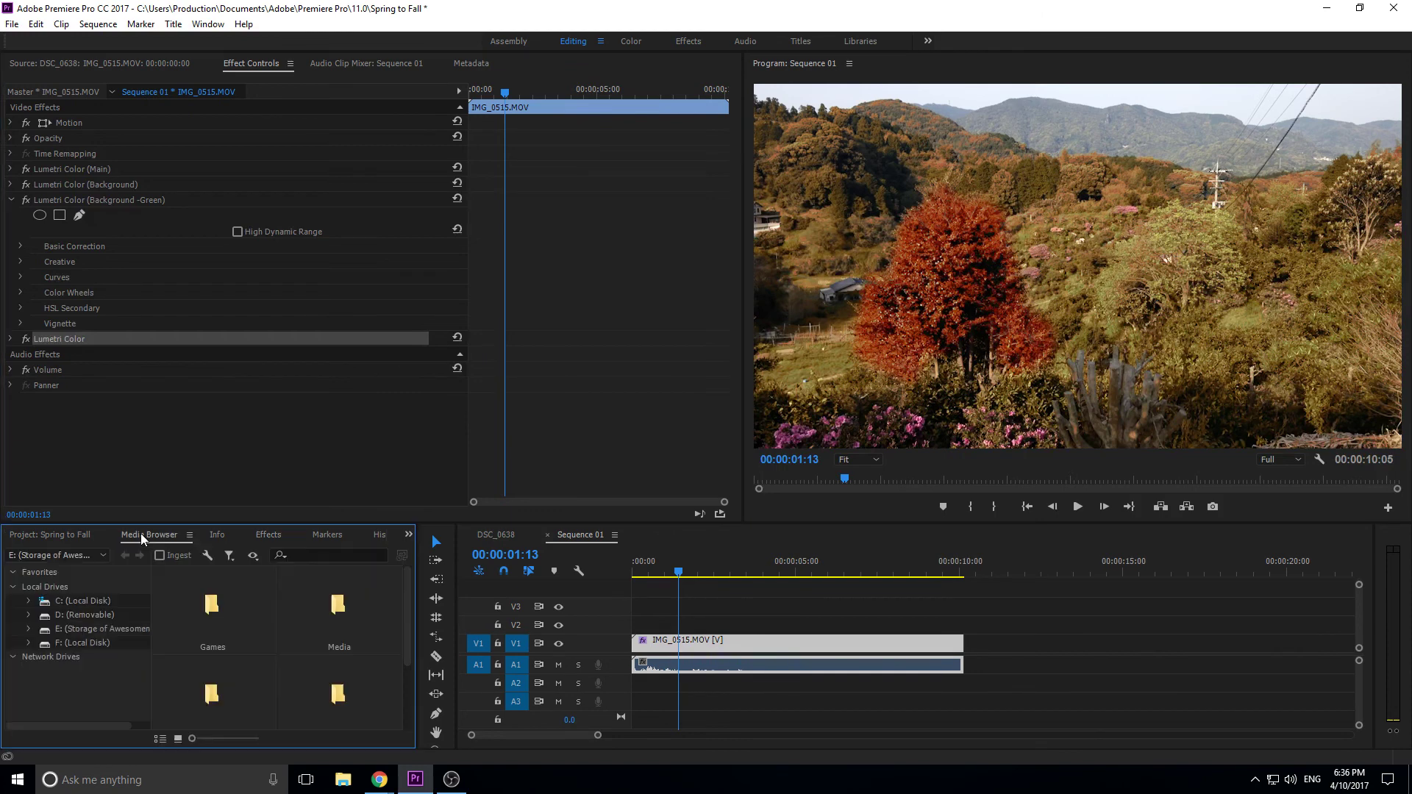
click(269, 534)
click(51, 540)
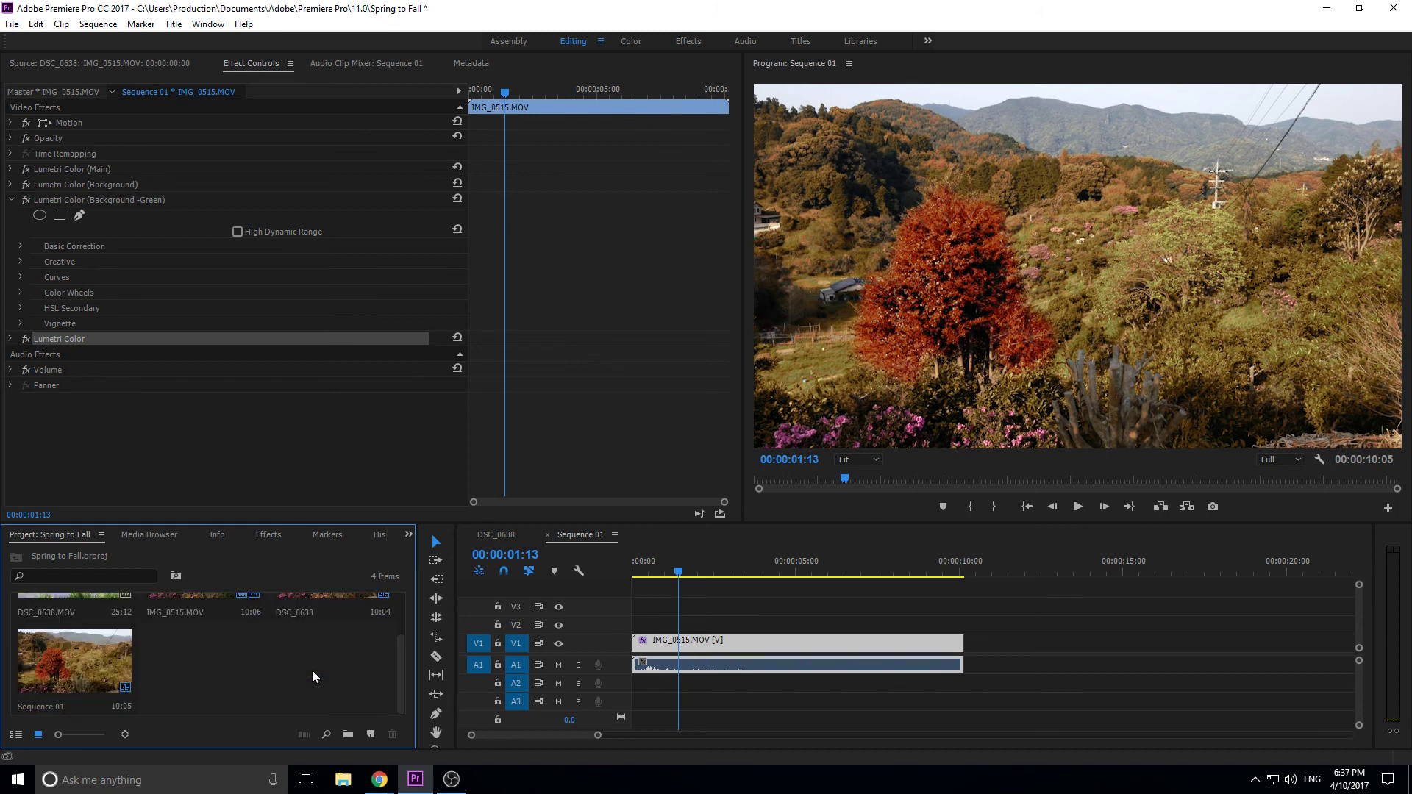
click(329, 639)
double_click(339, 631)
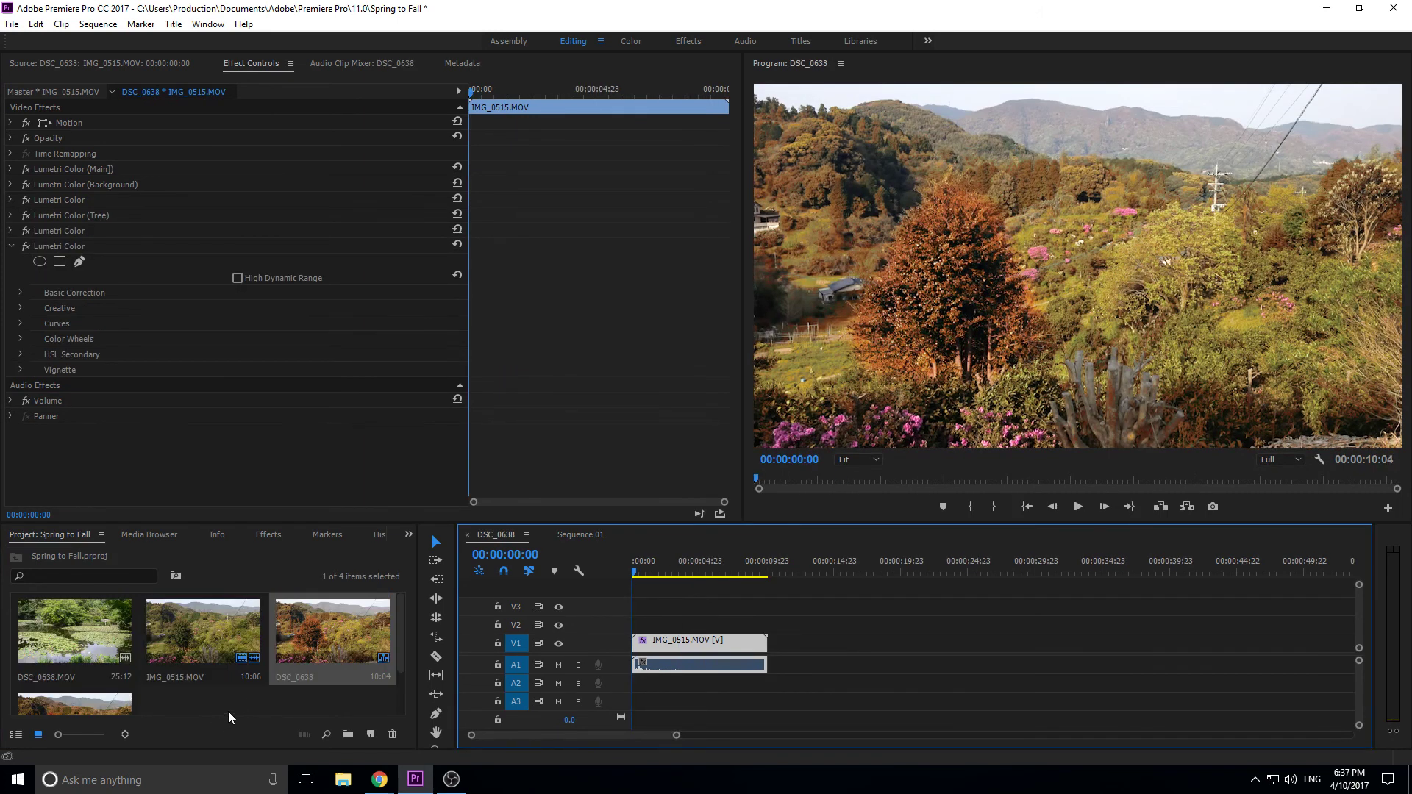
scroll(250, 691, down, 1)
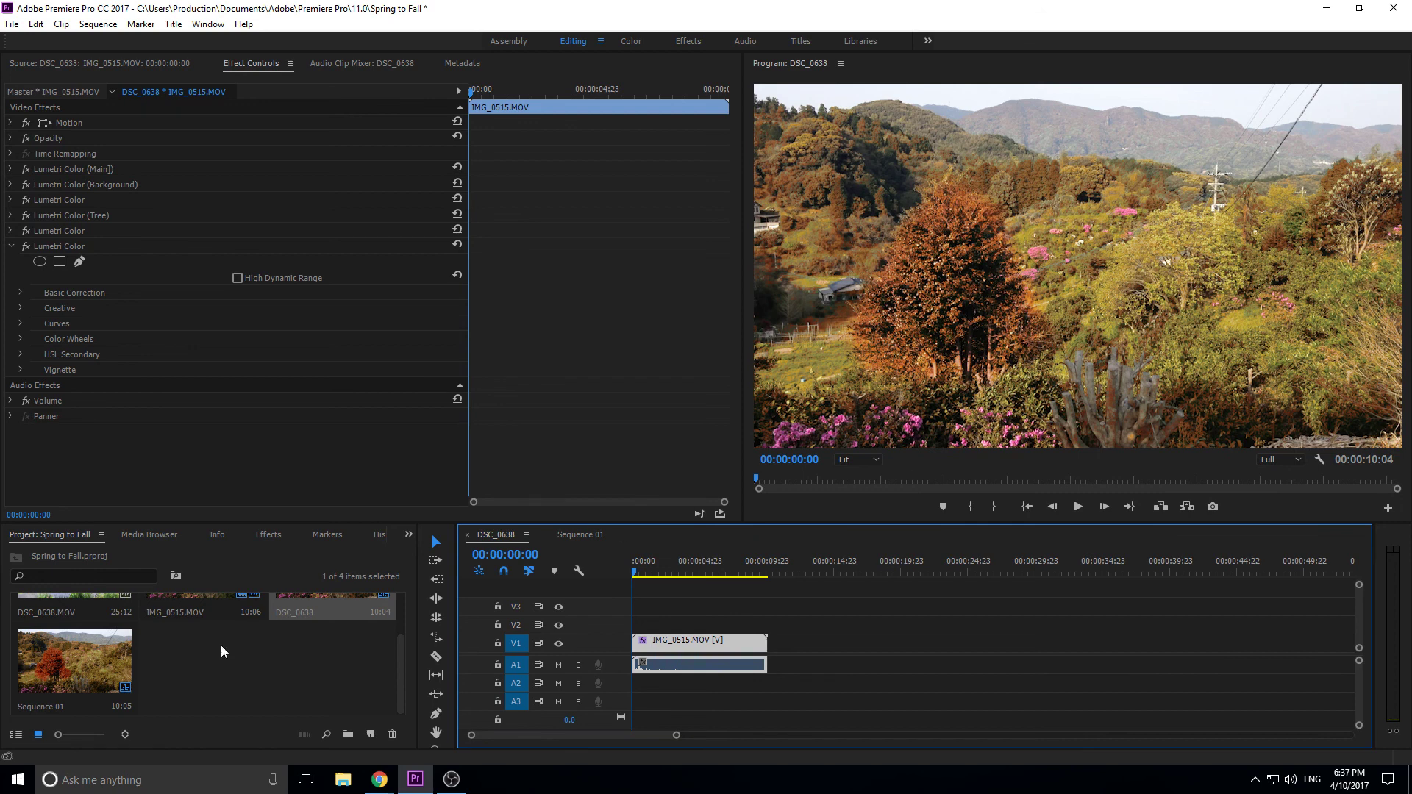
Step: Reopen Sequence 01, then bring up the DSC_0638 sequence again to compare
double_click(116, 668)
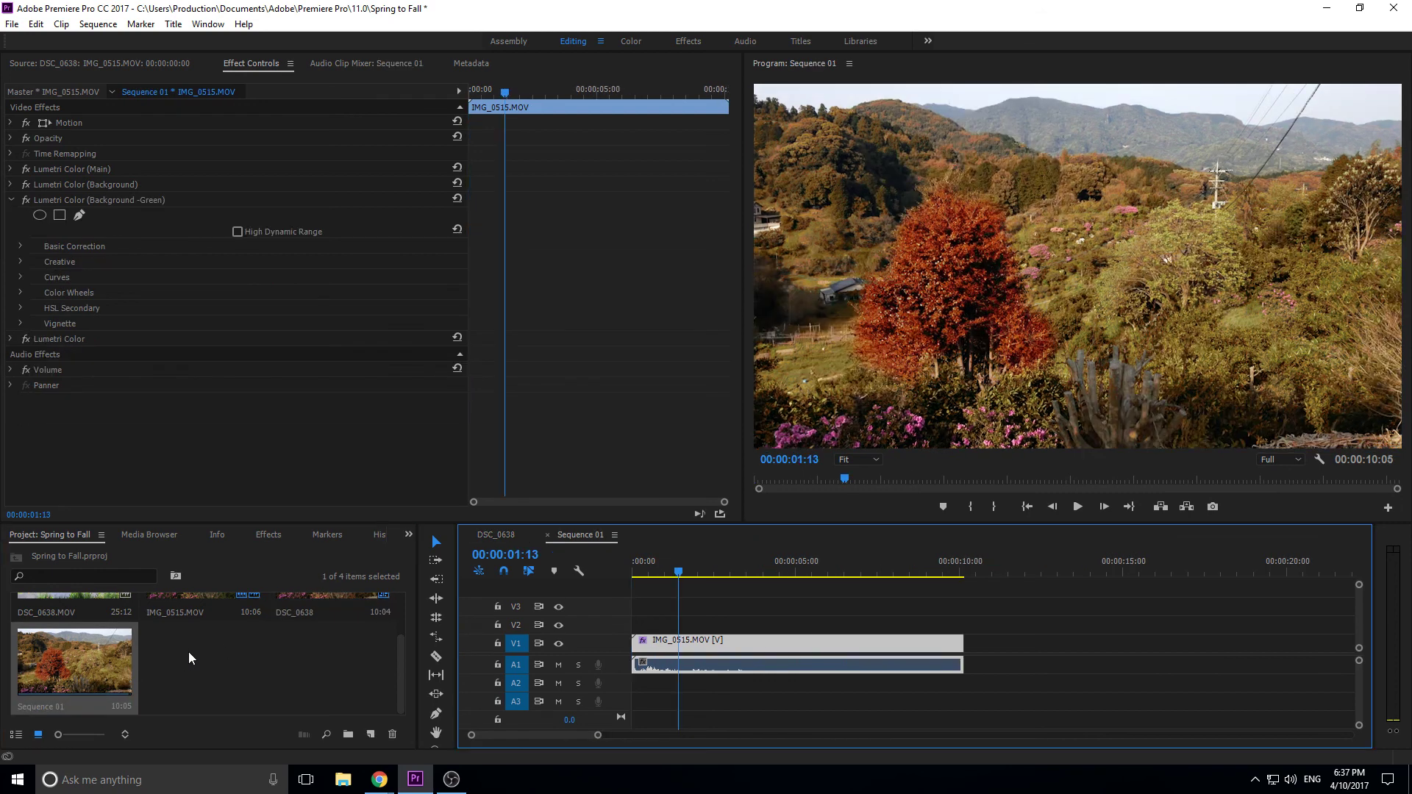
click(336, 599)
double_click(339, 596)
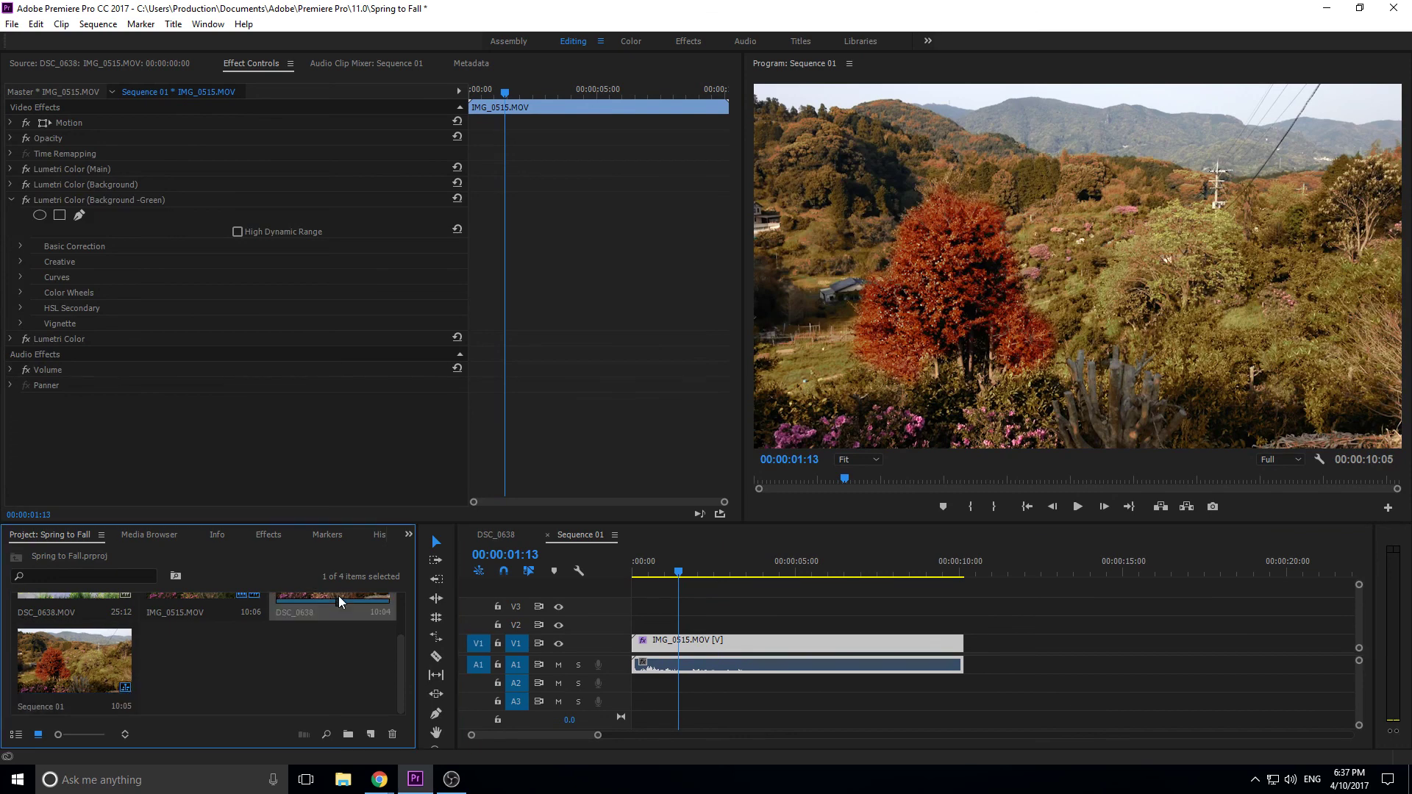